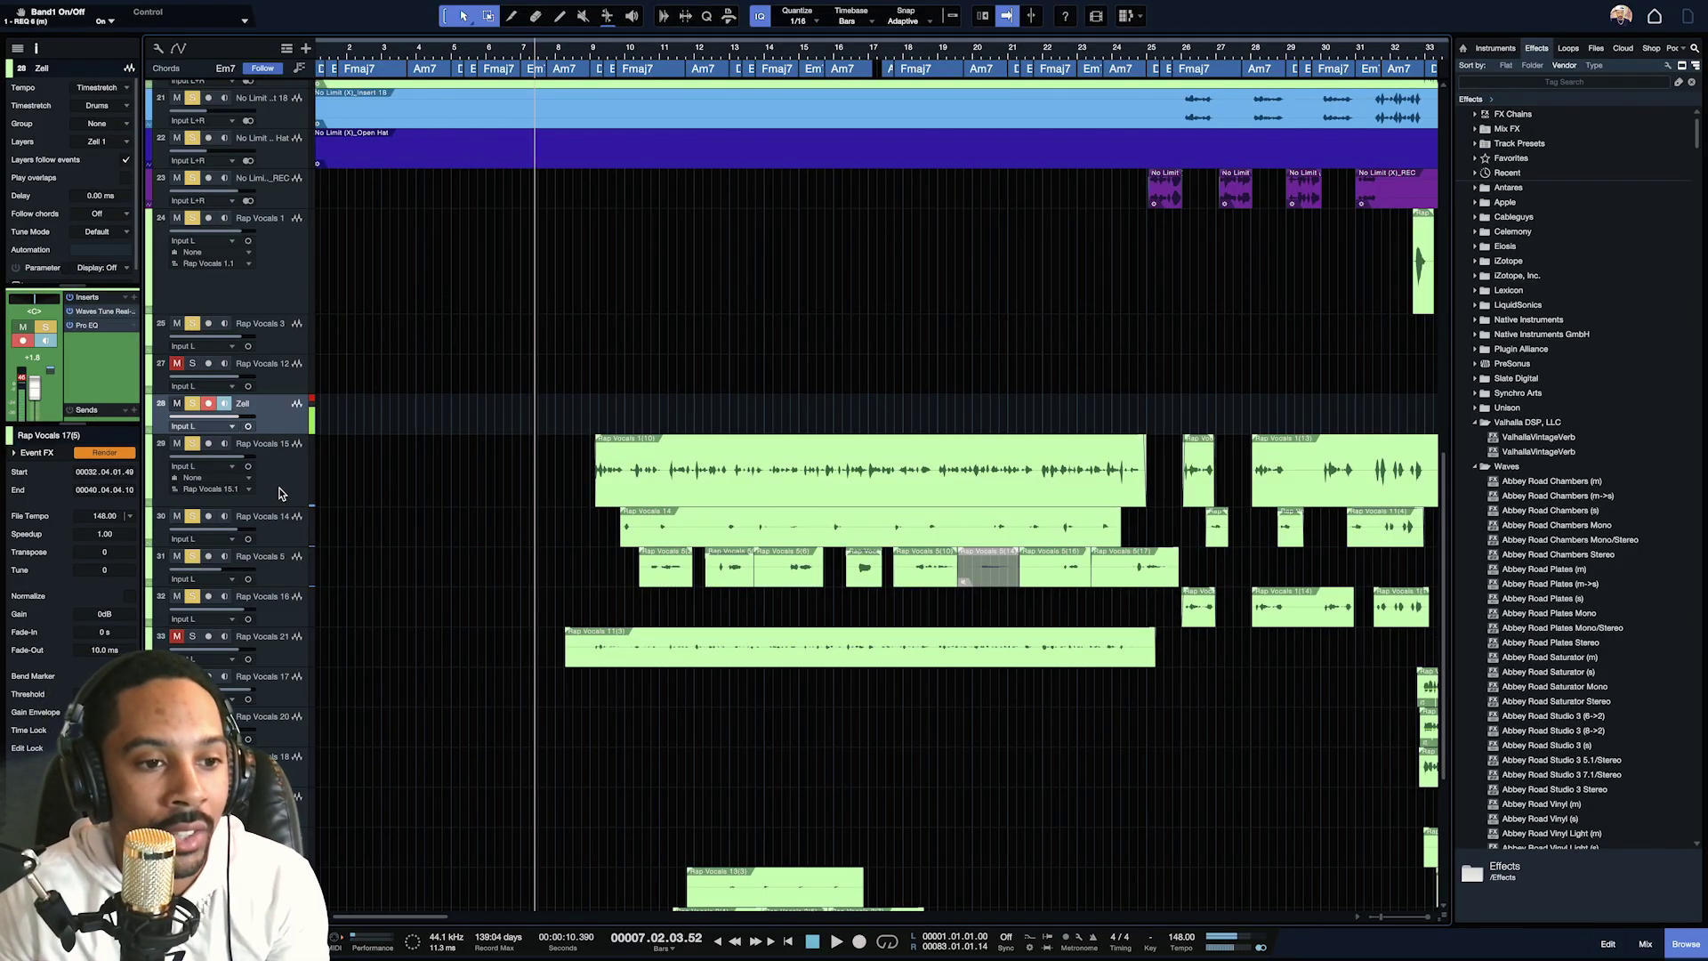
# Select Rap Vocals 15, toggle the mixer, hide the browser, and open the track context menu.
pyautogui.click(260, 479)
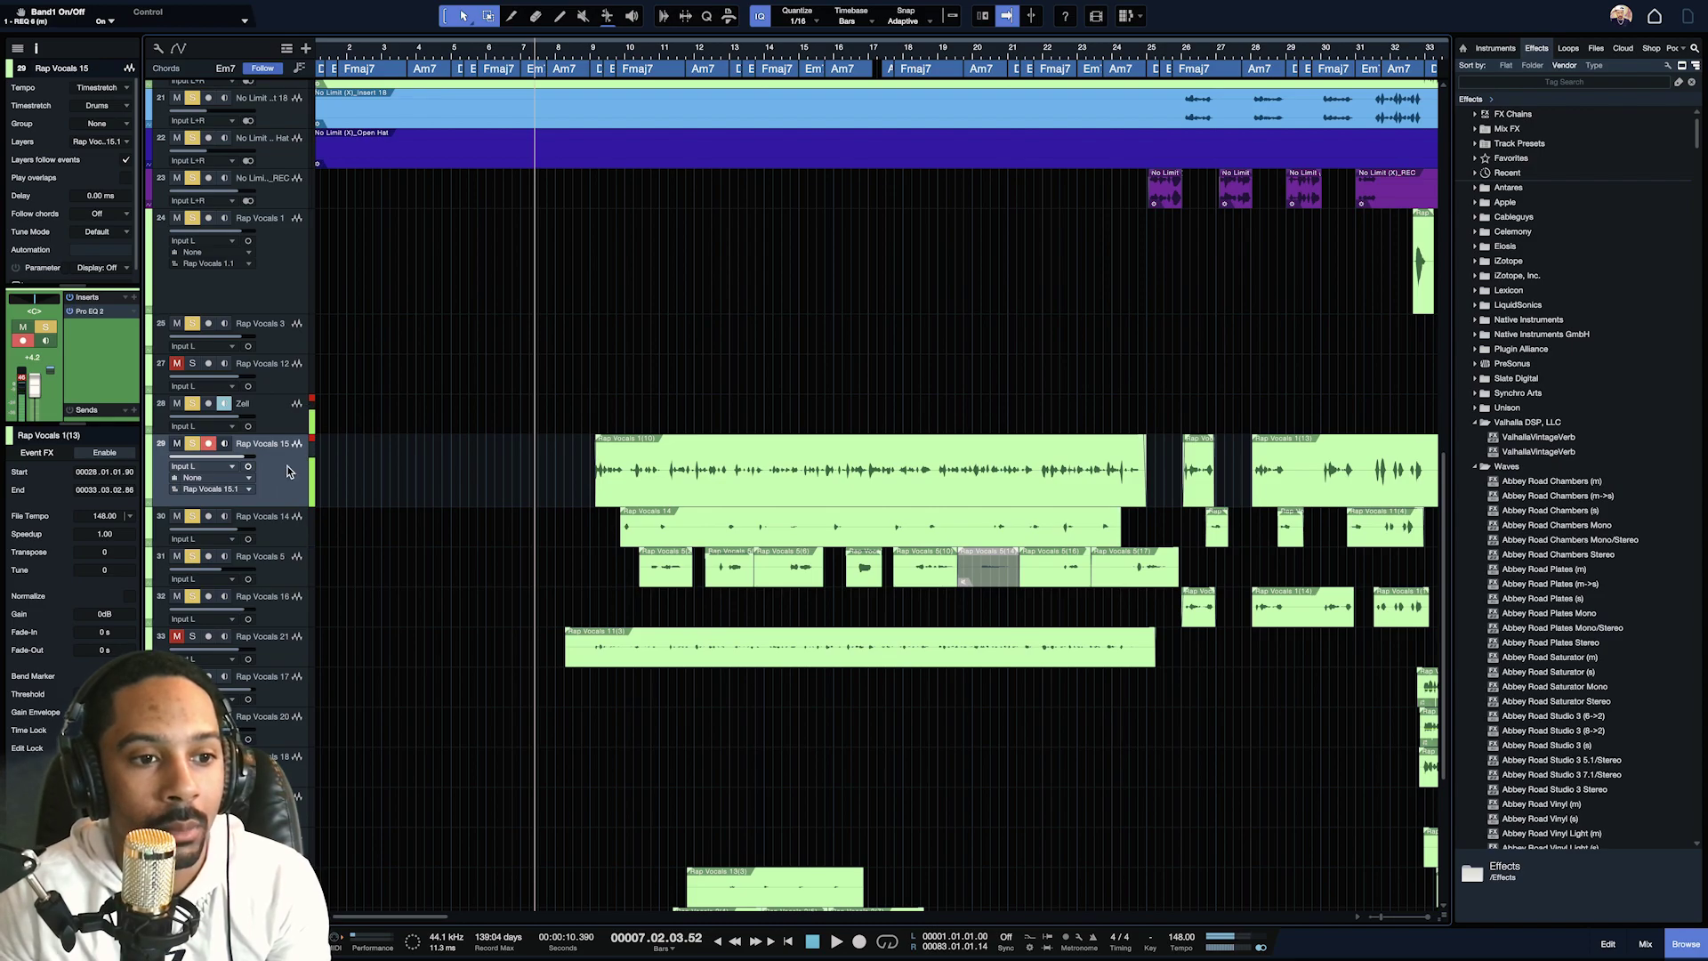
pyautogui.press('F3')
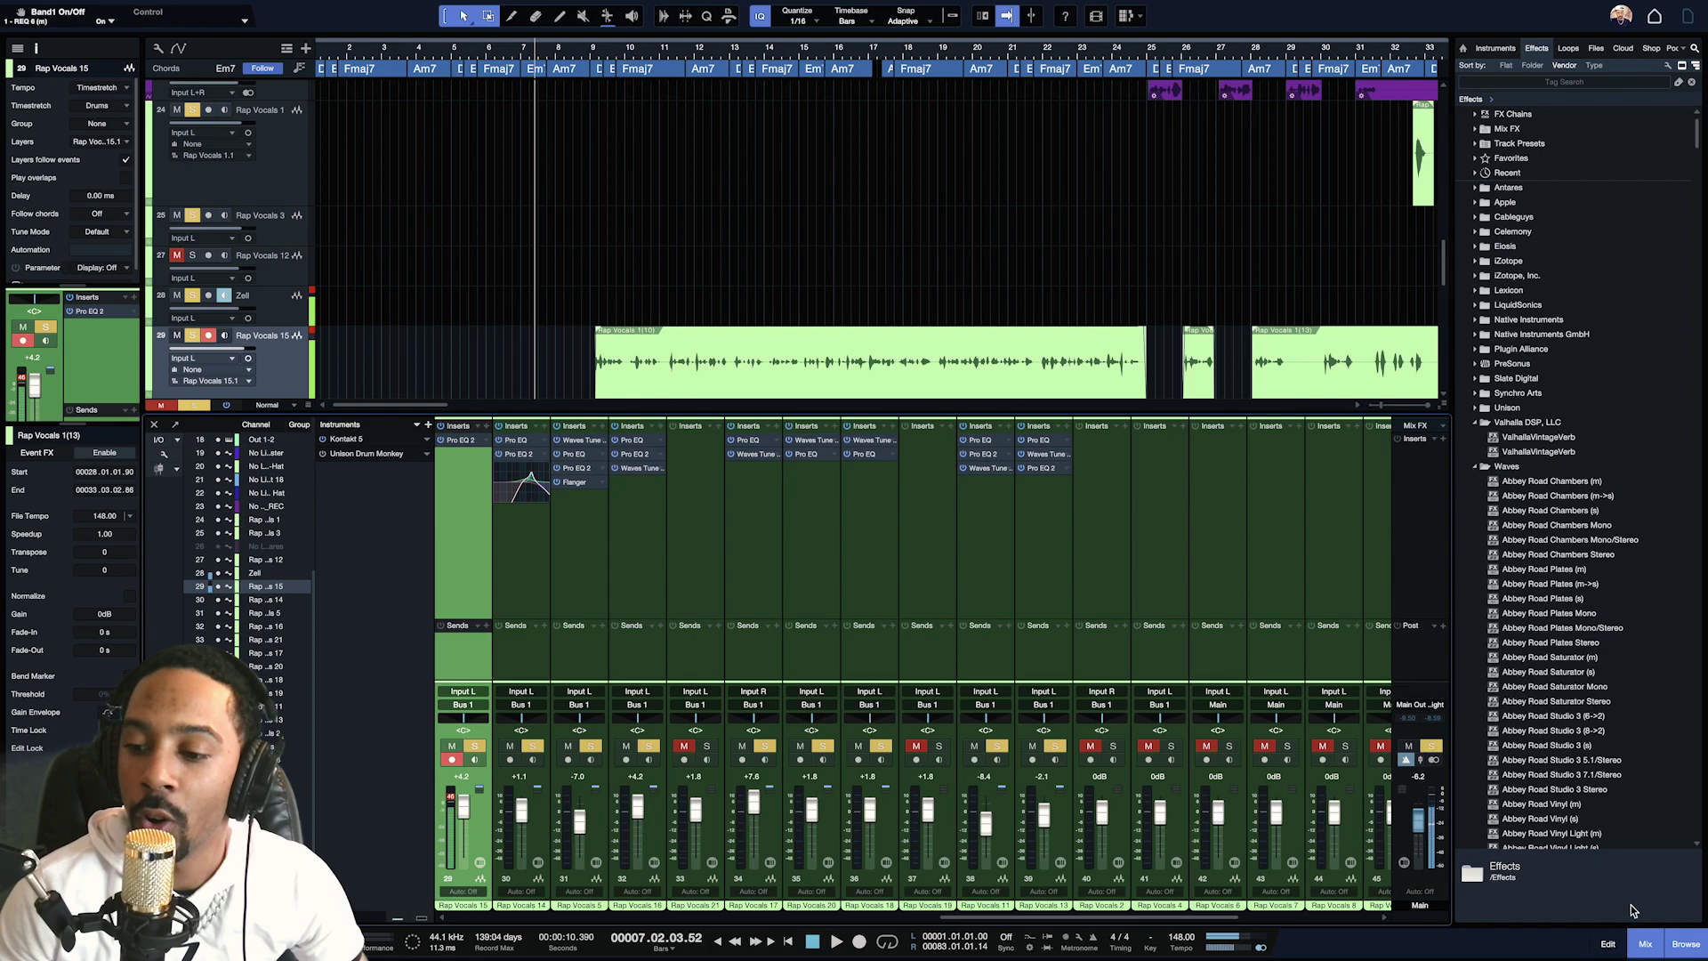
pyautogui.click(1643, 944)
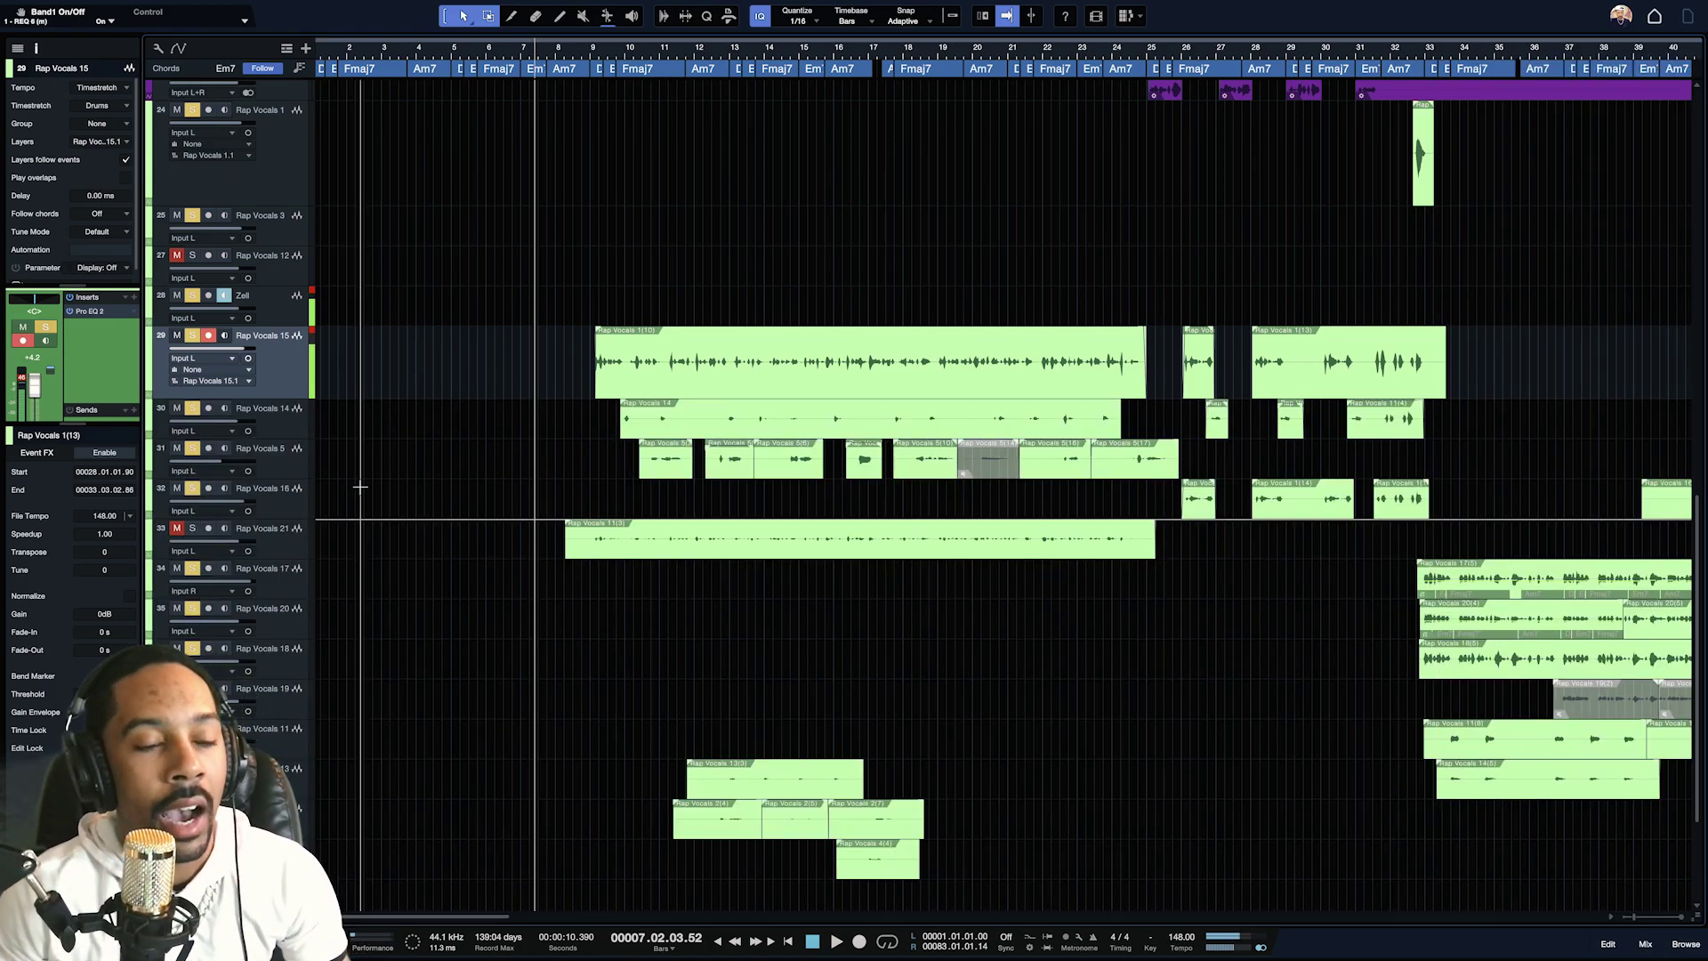
pyautogui.scroll(-3, 338, 537)
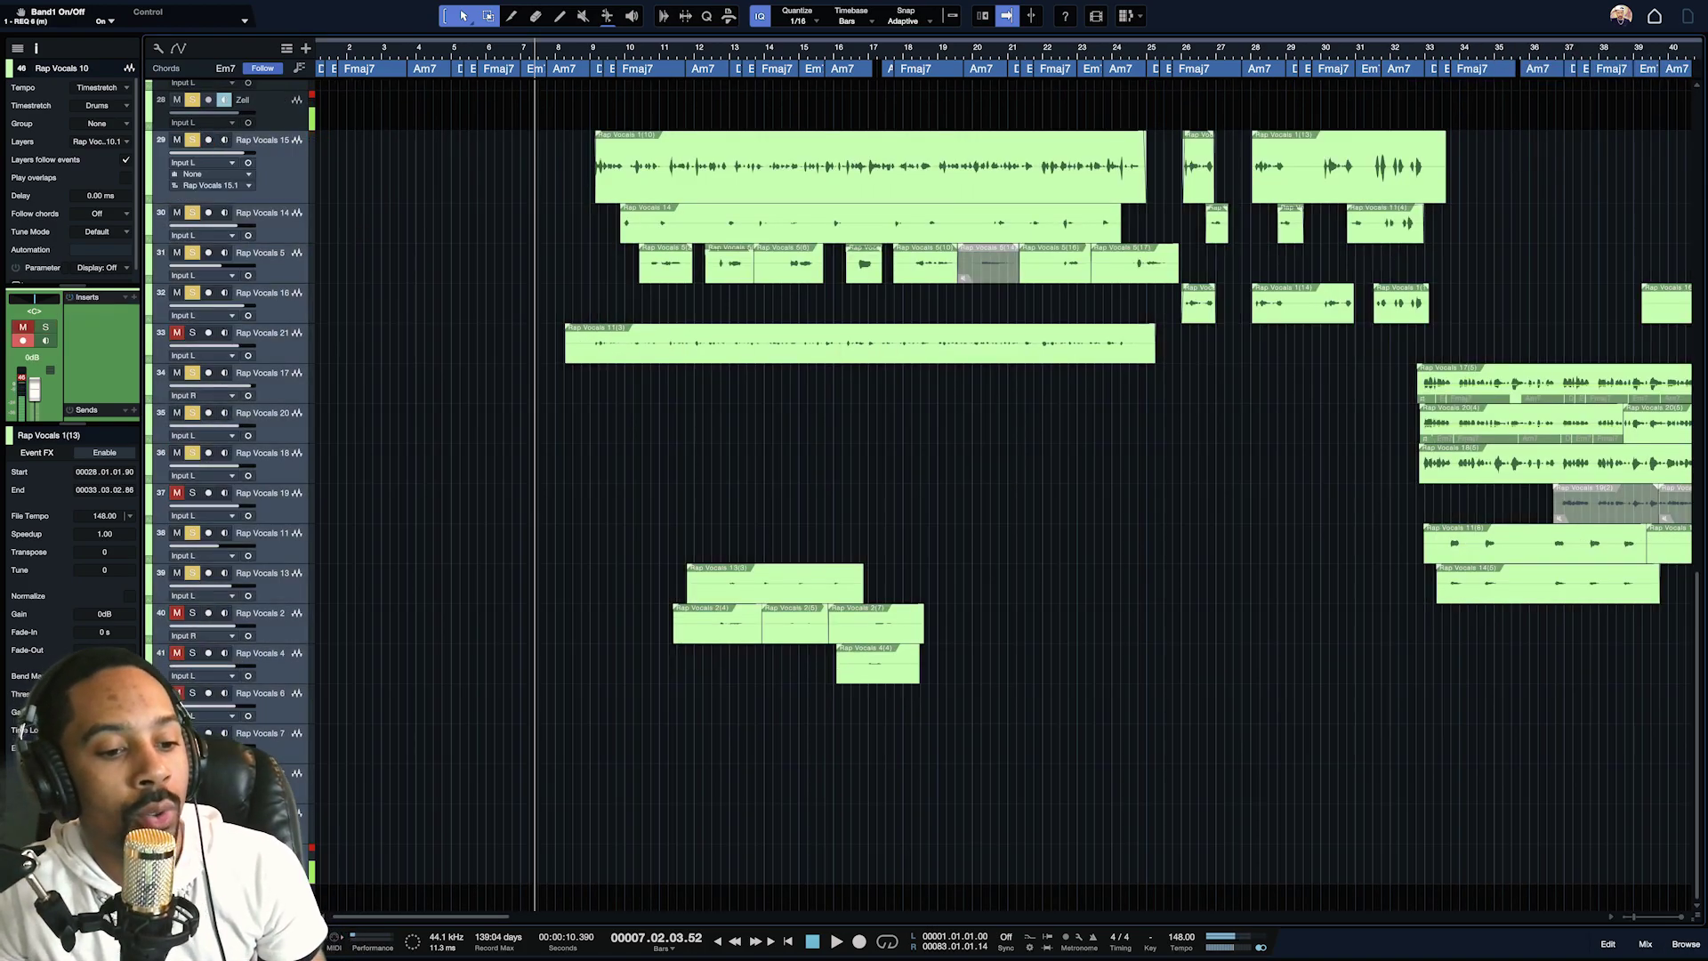
pyautogui.rightClick(279, 503)
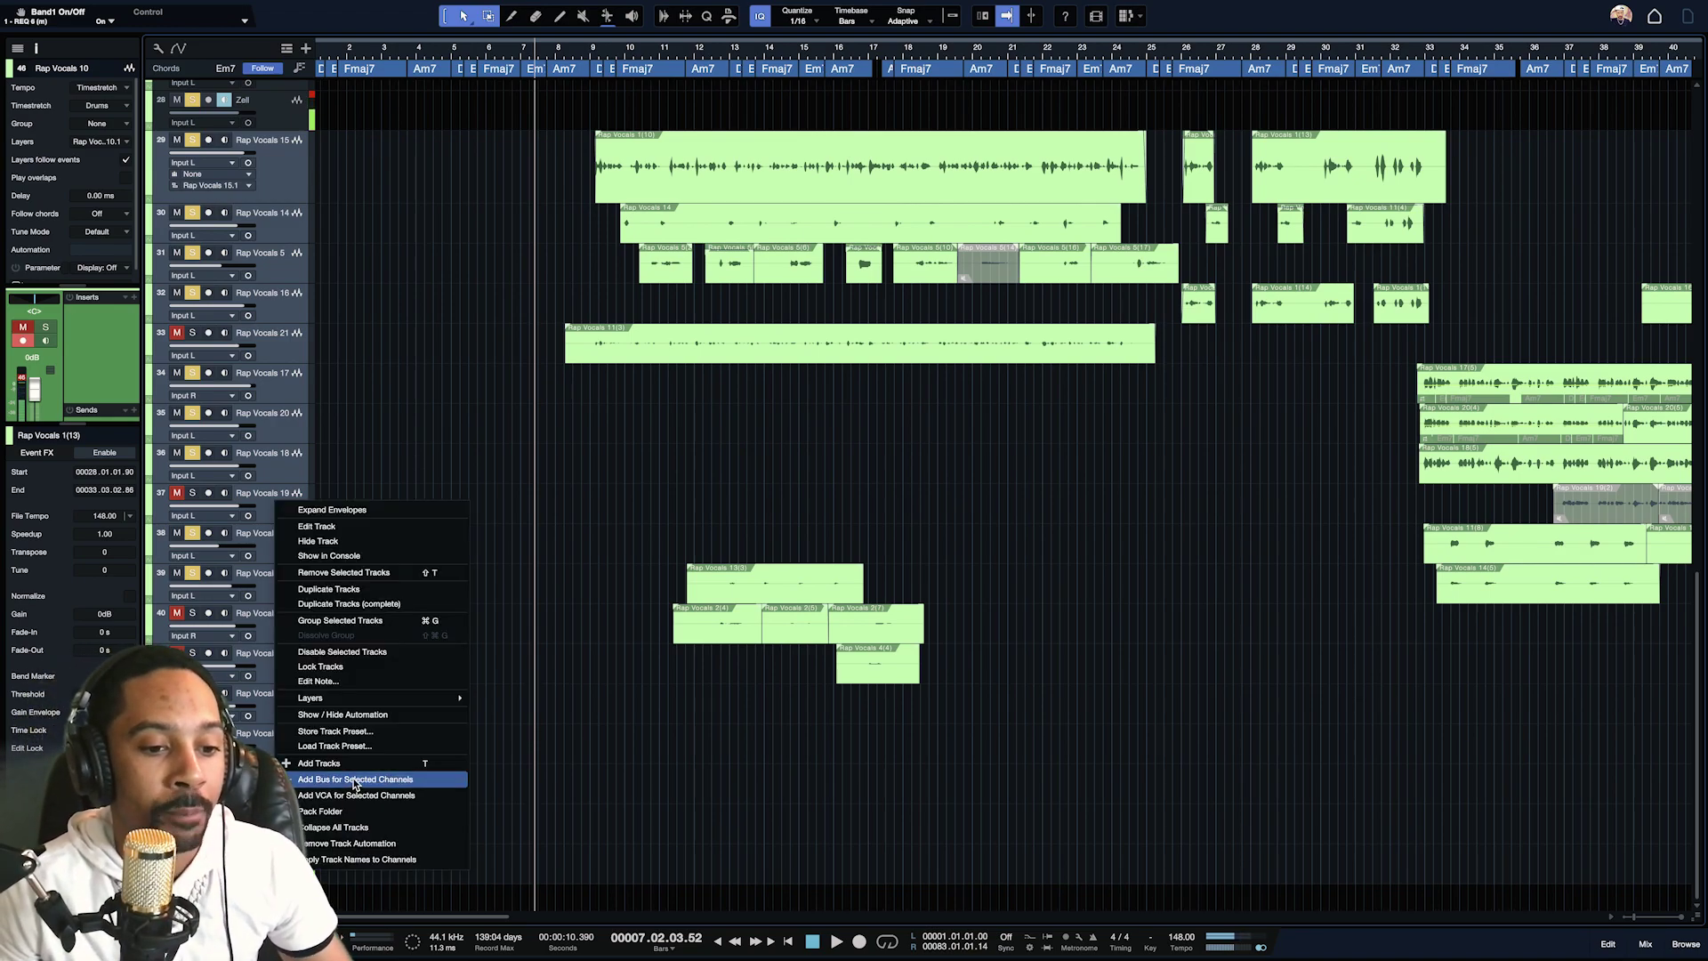
pyautogui.rightClick(288, 166)
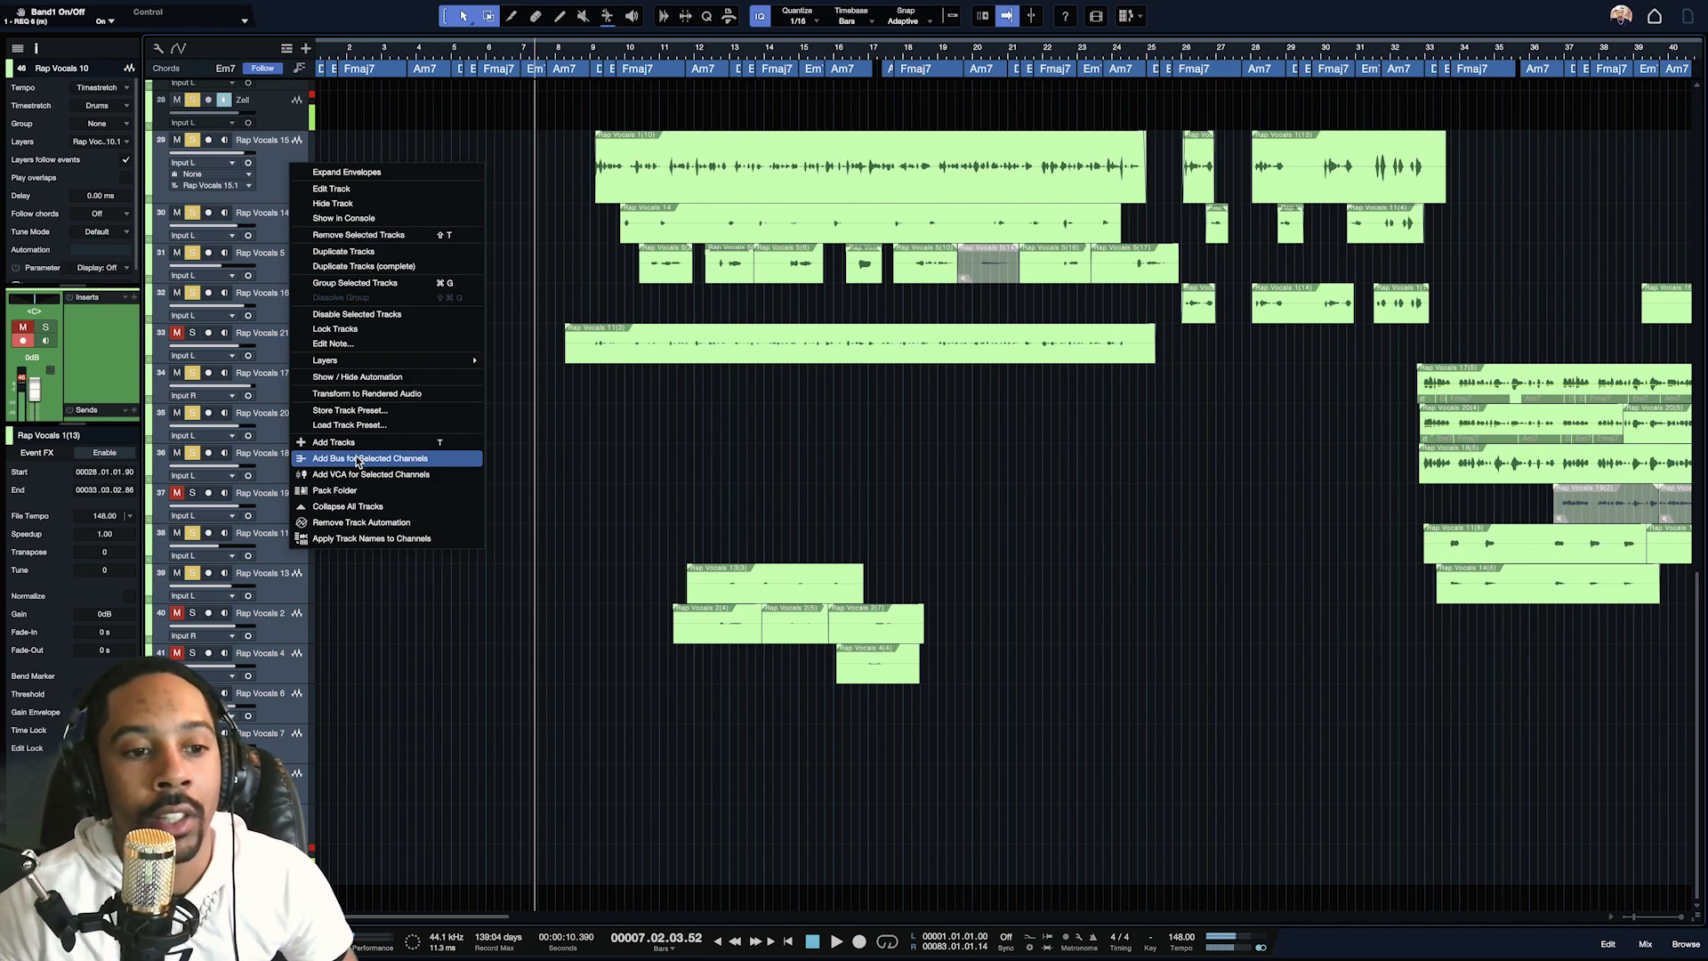
# Reopen the mixer, rename Bus 1 to 'Vocals', and open its compressor.
pyautogui.click(522, 473)
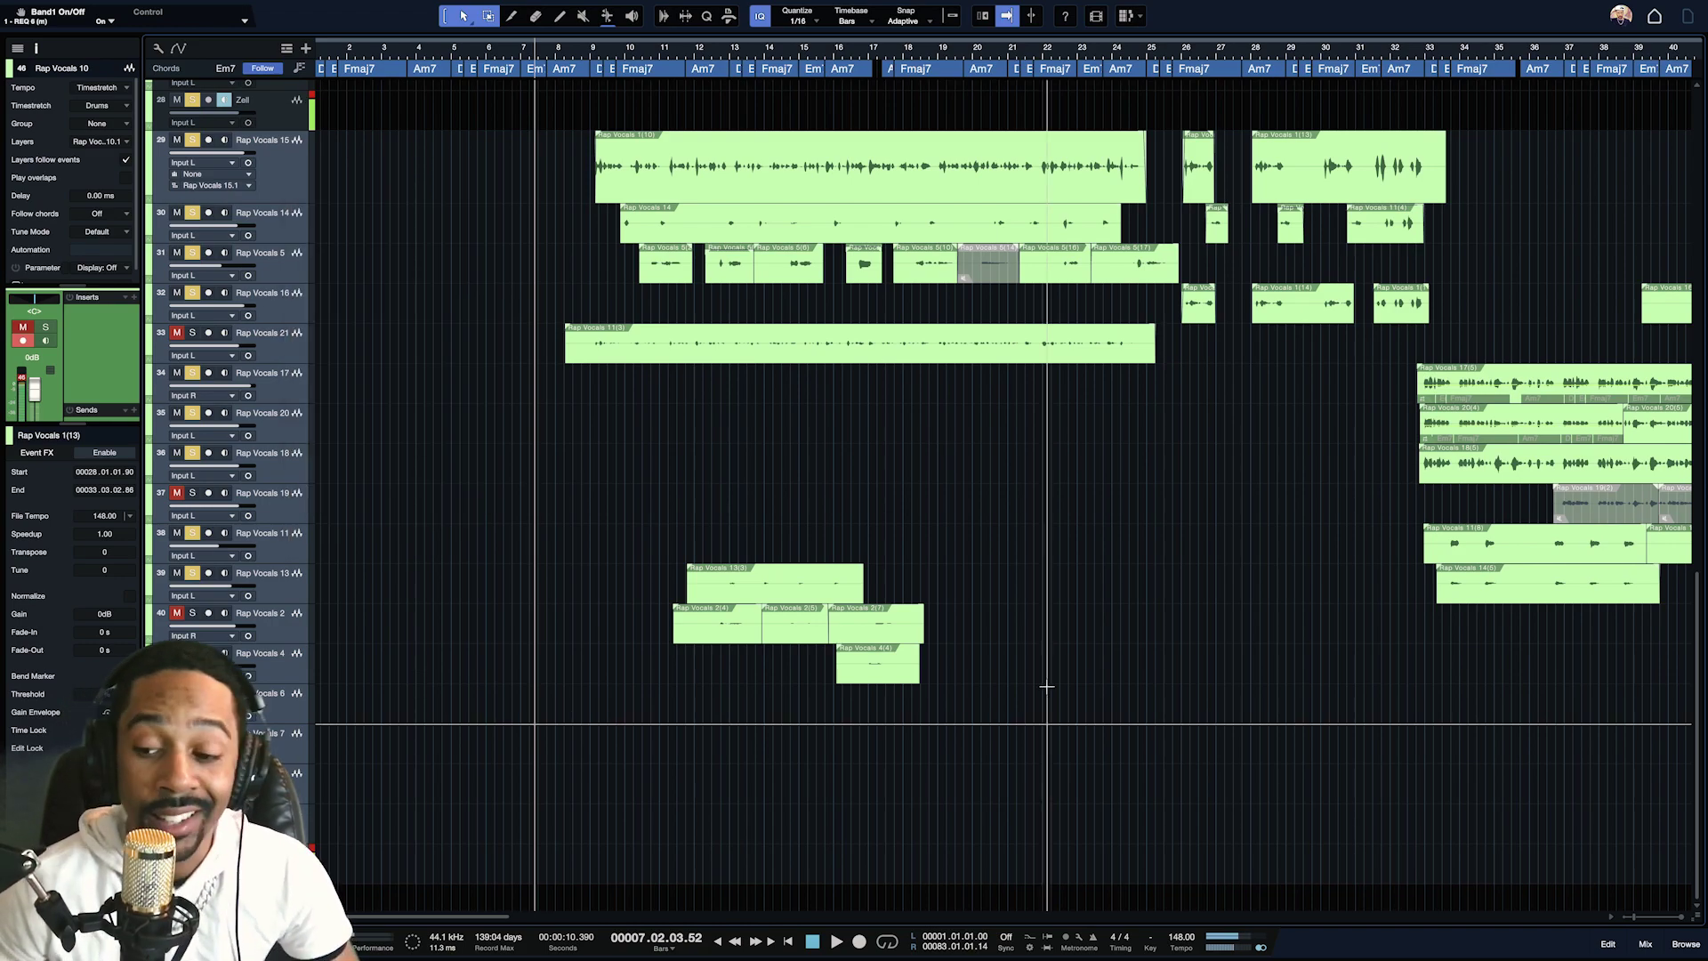
pyautogui.click(1644, 943)
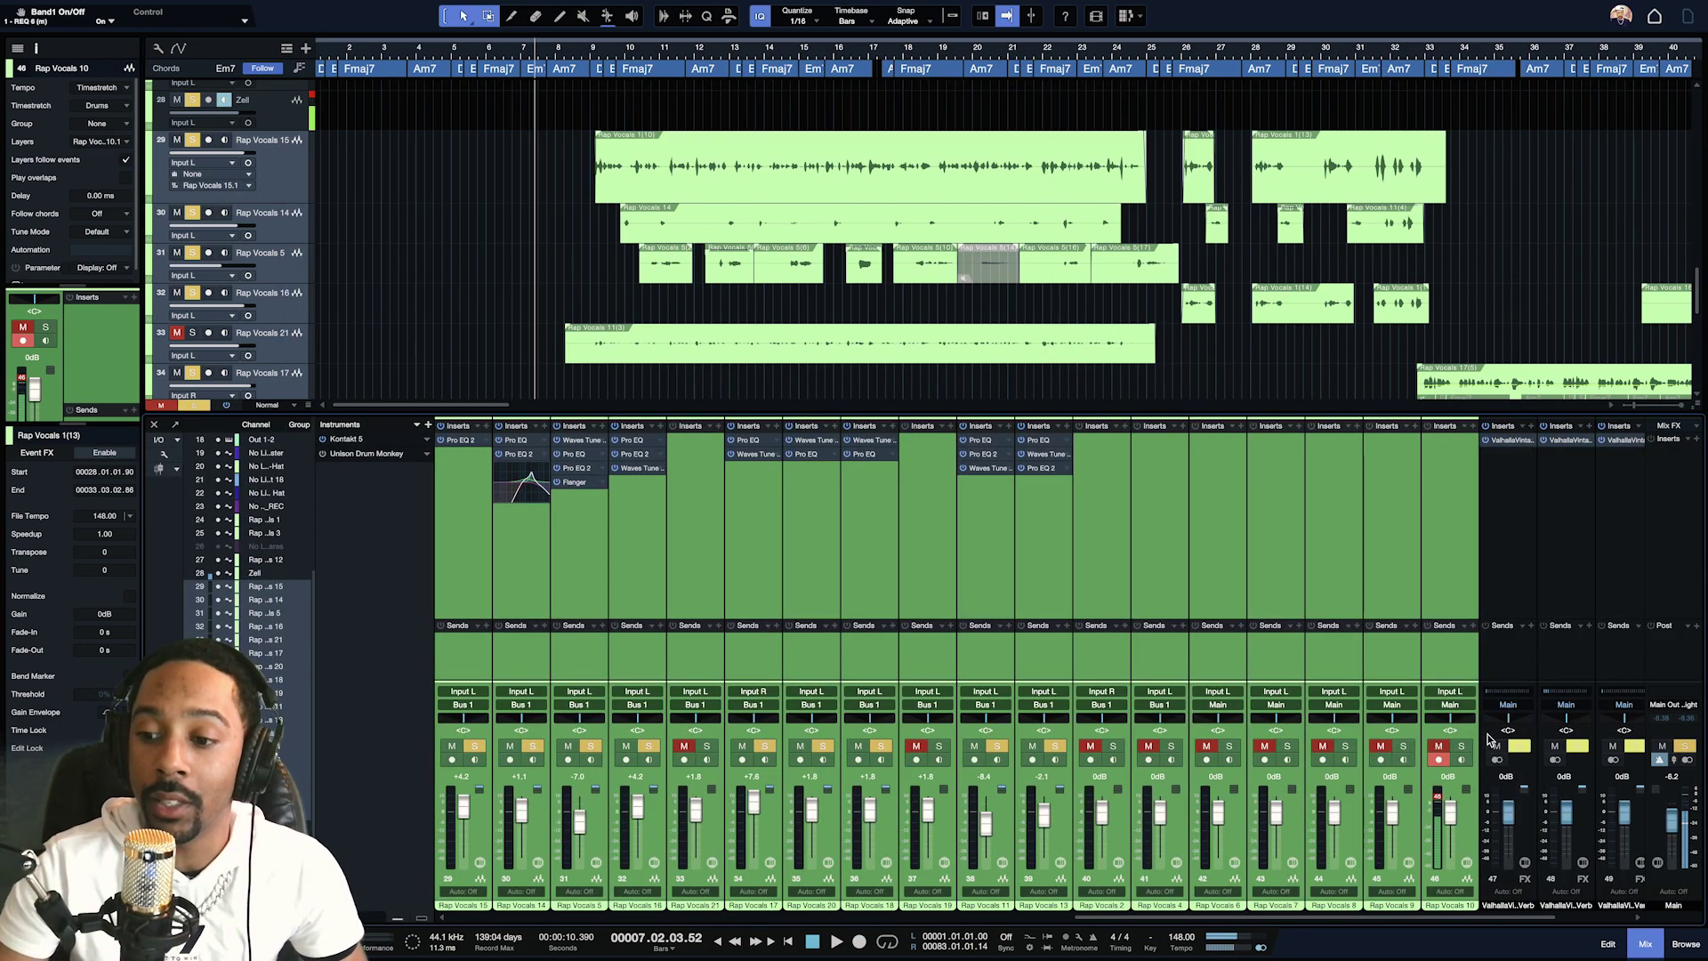
pyautogui.hscroll(3, 1498, 764)
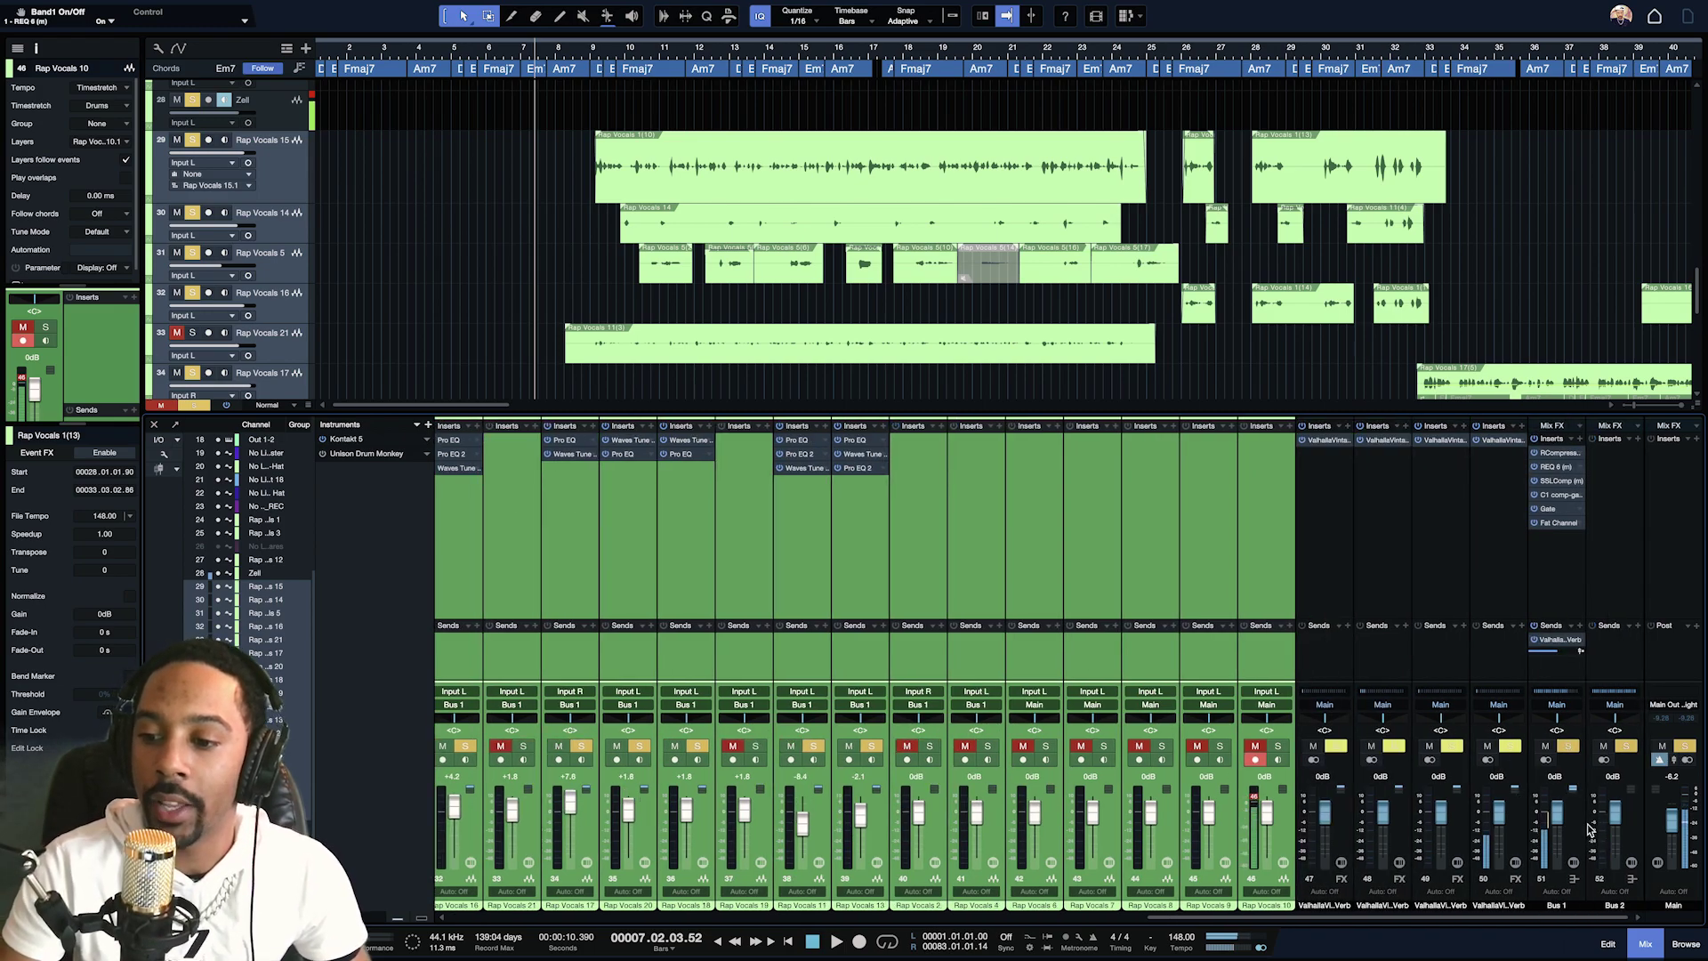
pyautogui.doubleClick(1559, 907)
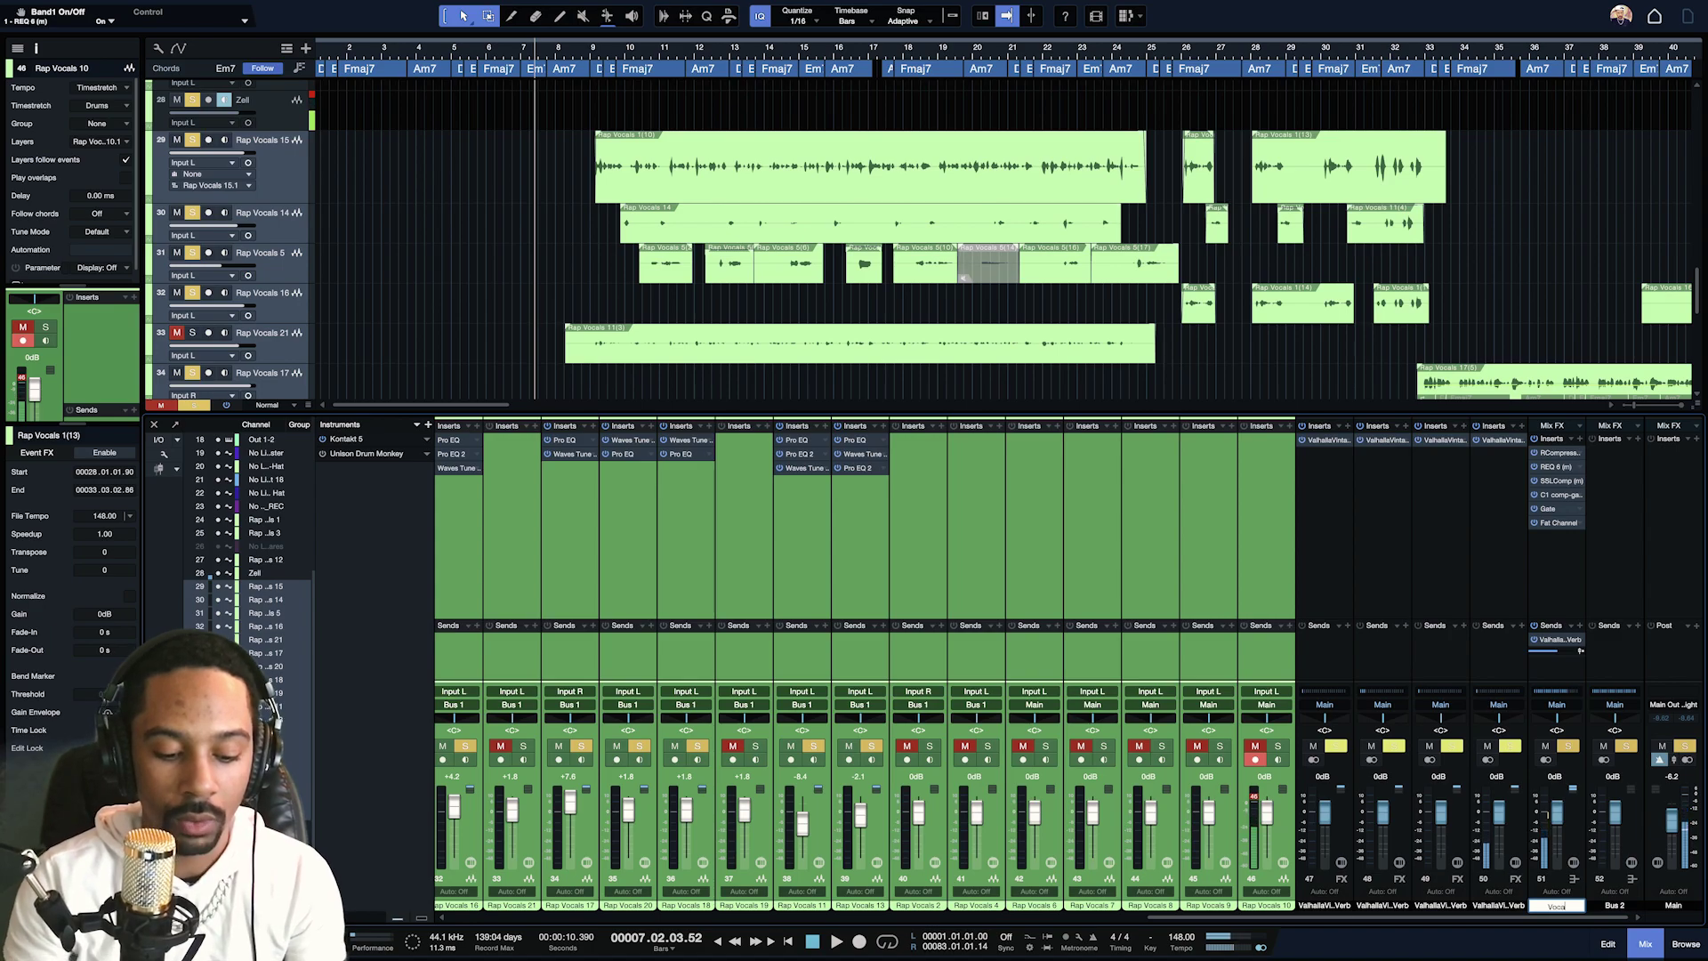
pyautogui.write('Vocals')
pyautogui.press('Return')
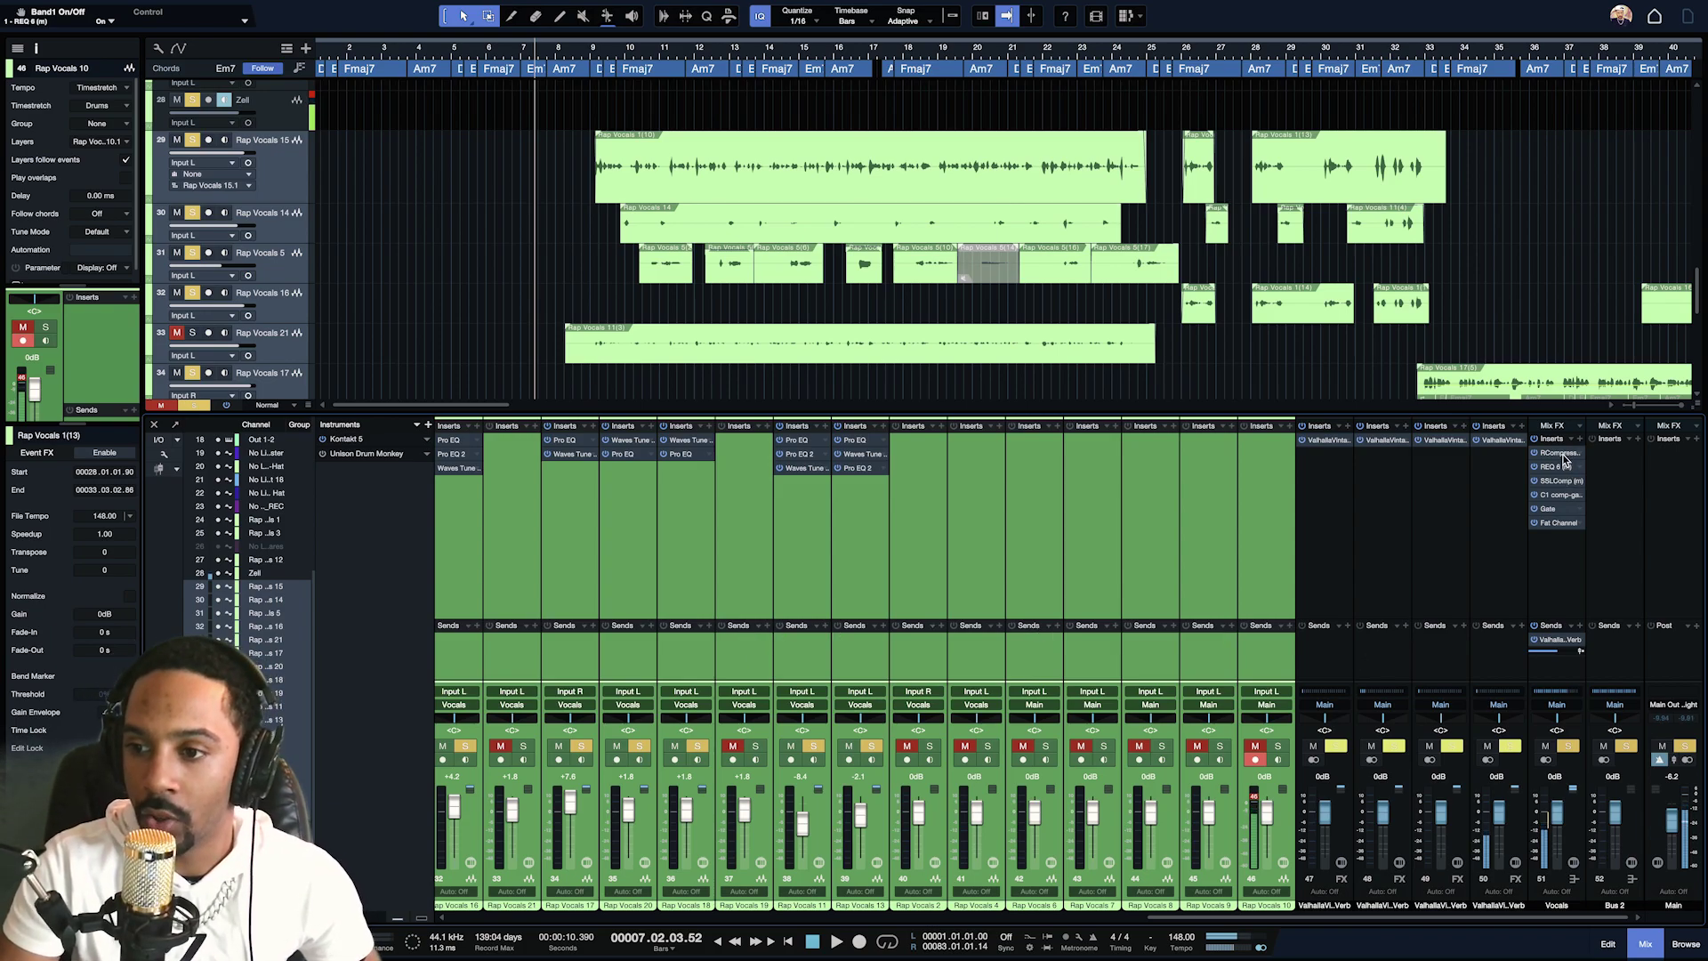
pyautogui.click(1559, 456)
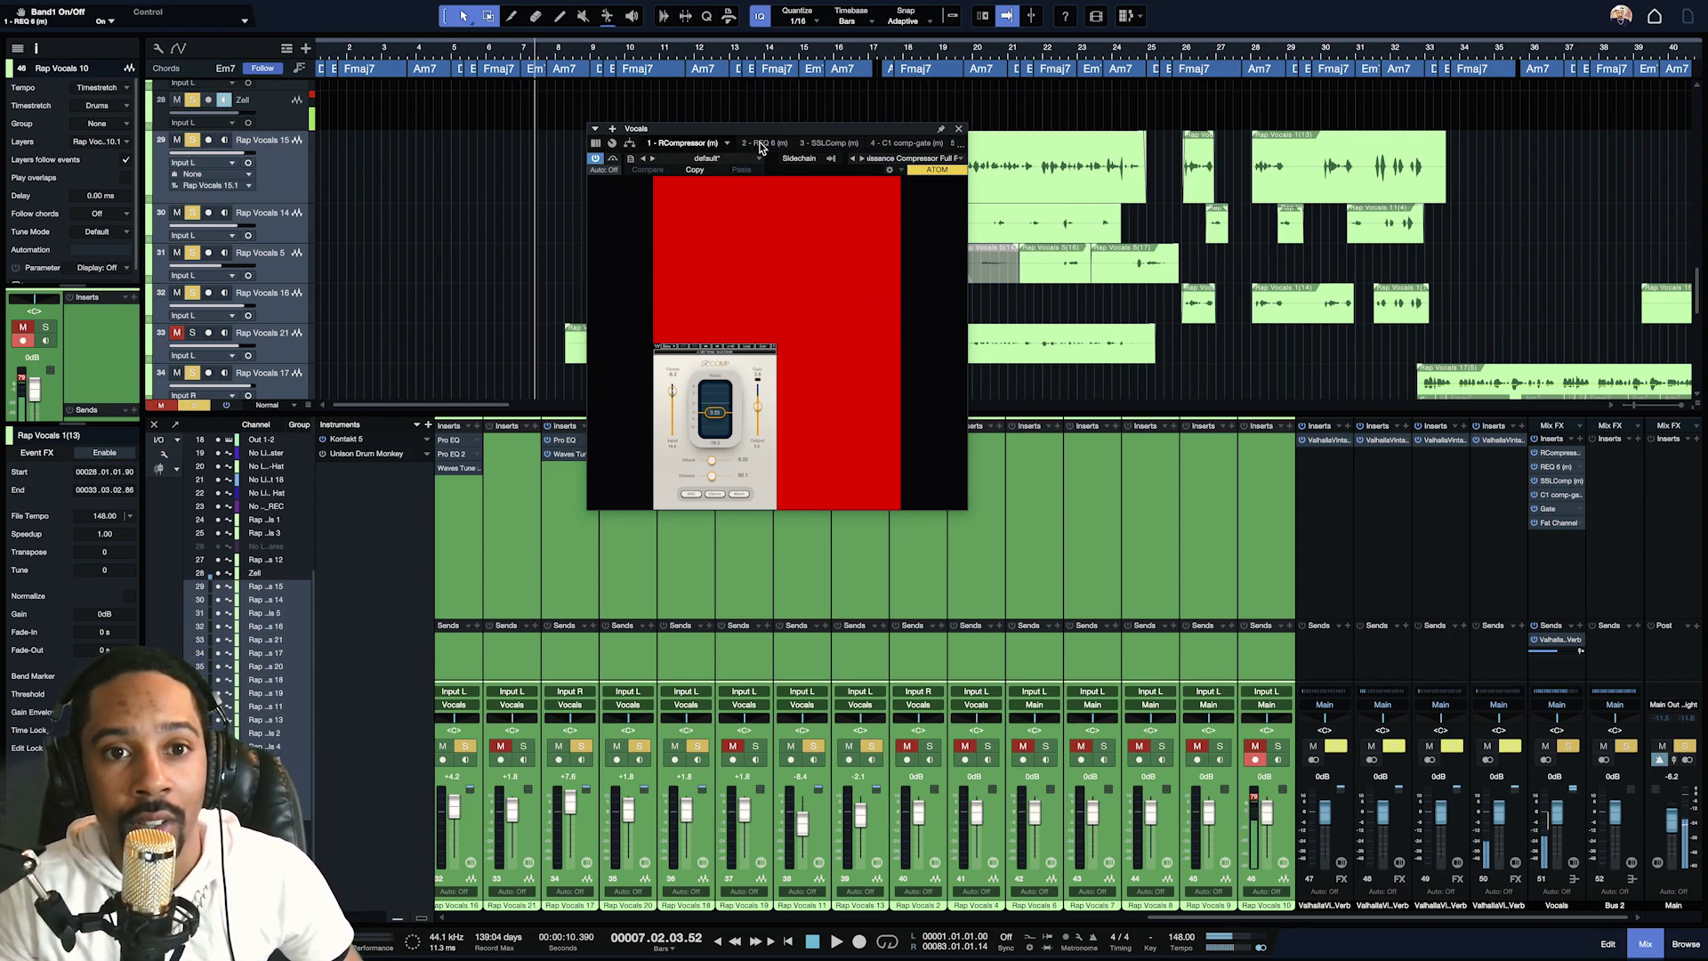
# Step through REQ 6, SSLComp, C1, Gate and Fat Channel XT, then open VintageVerb.
pyautogui.click(762, 145)
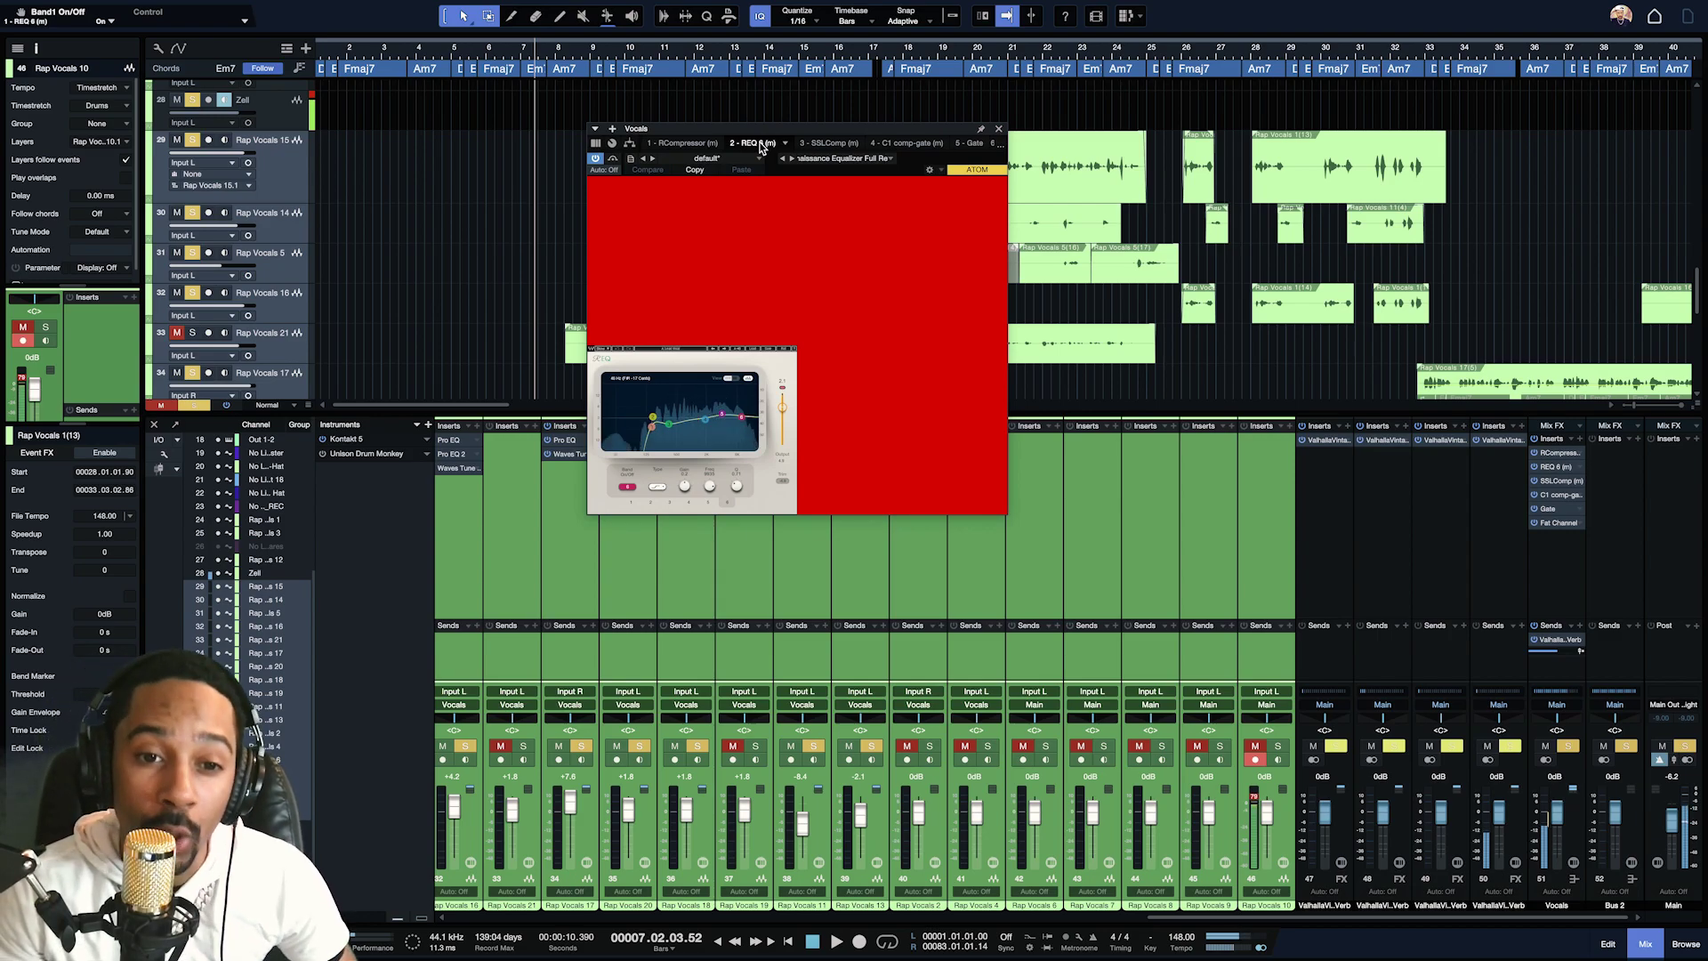
pyautogui.click(827, 145)
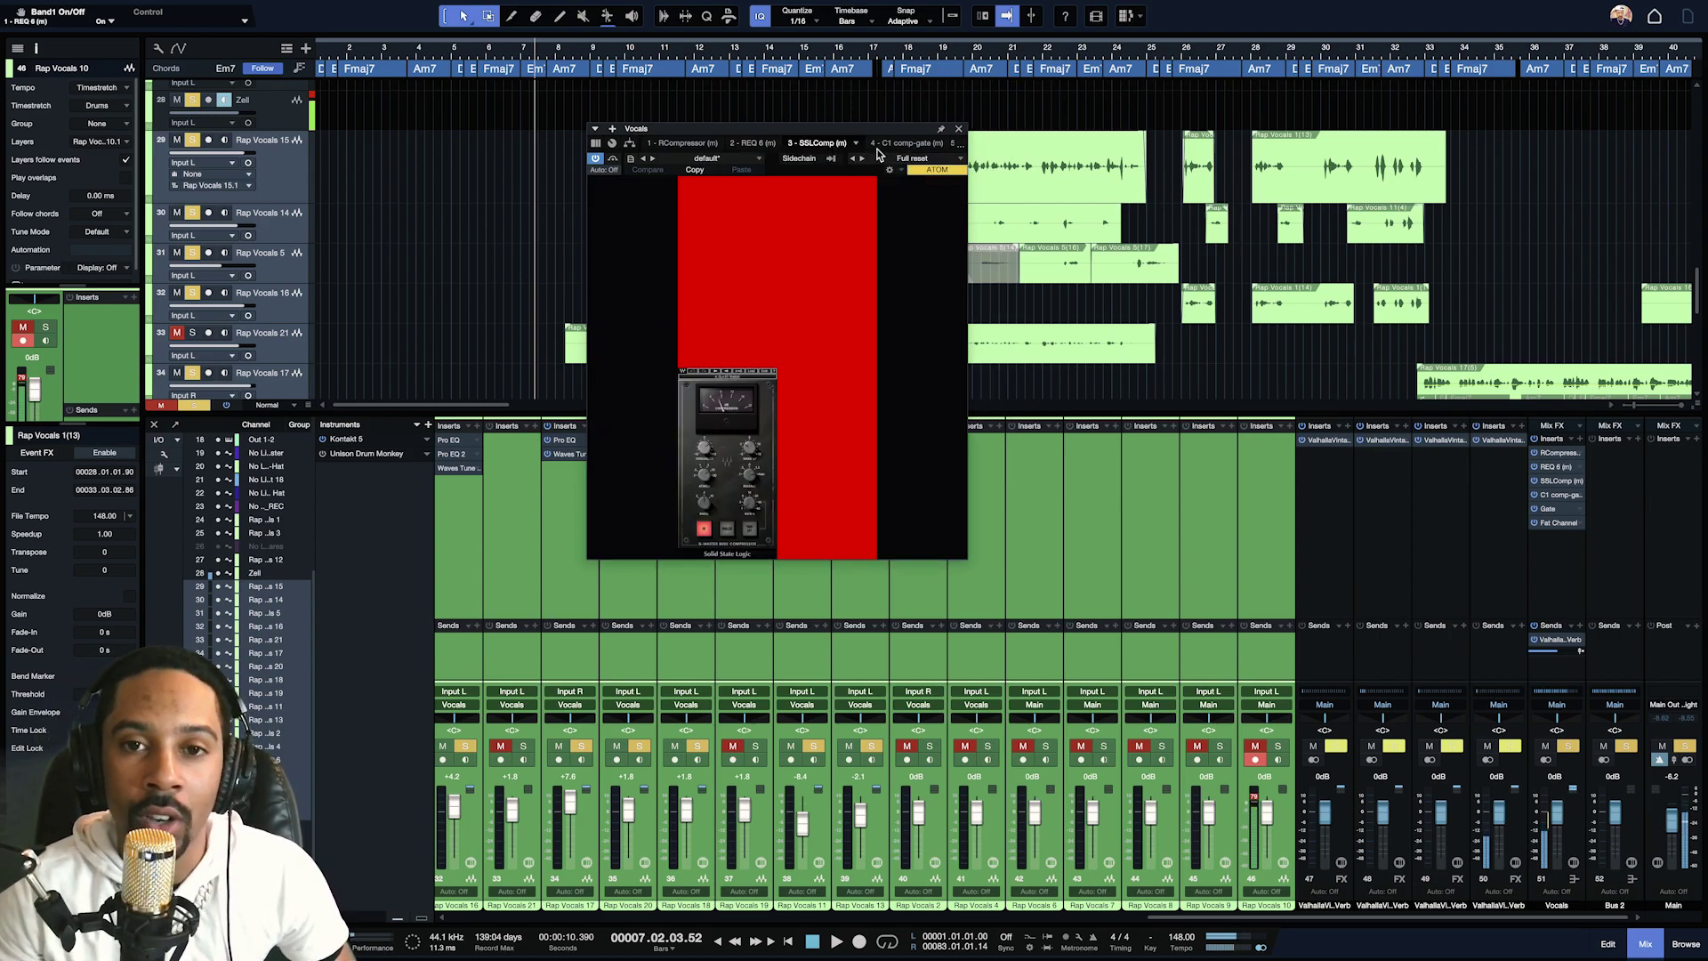
pyautogui.click(899, 144)
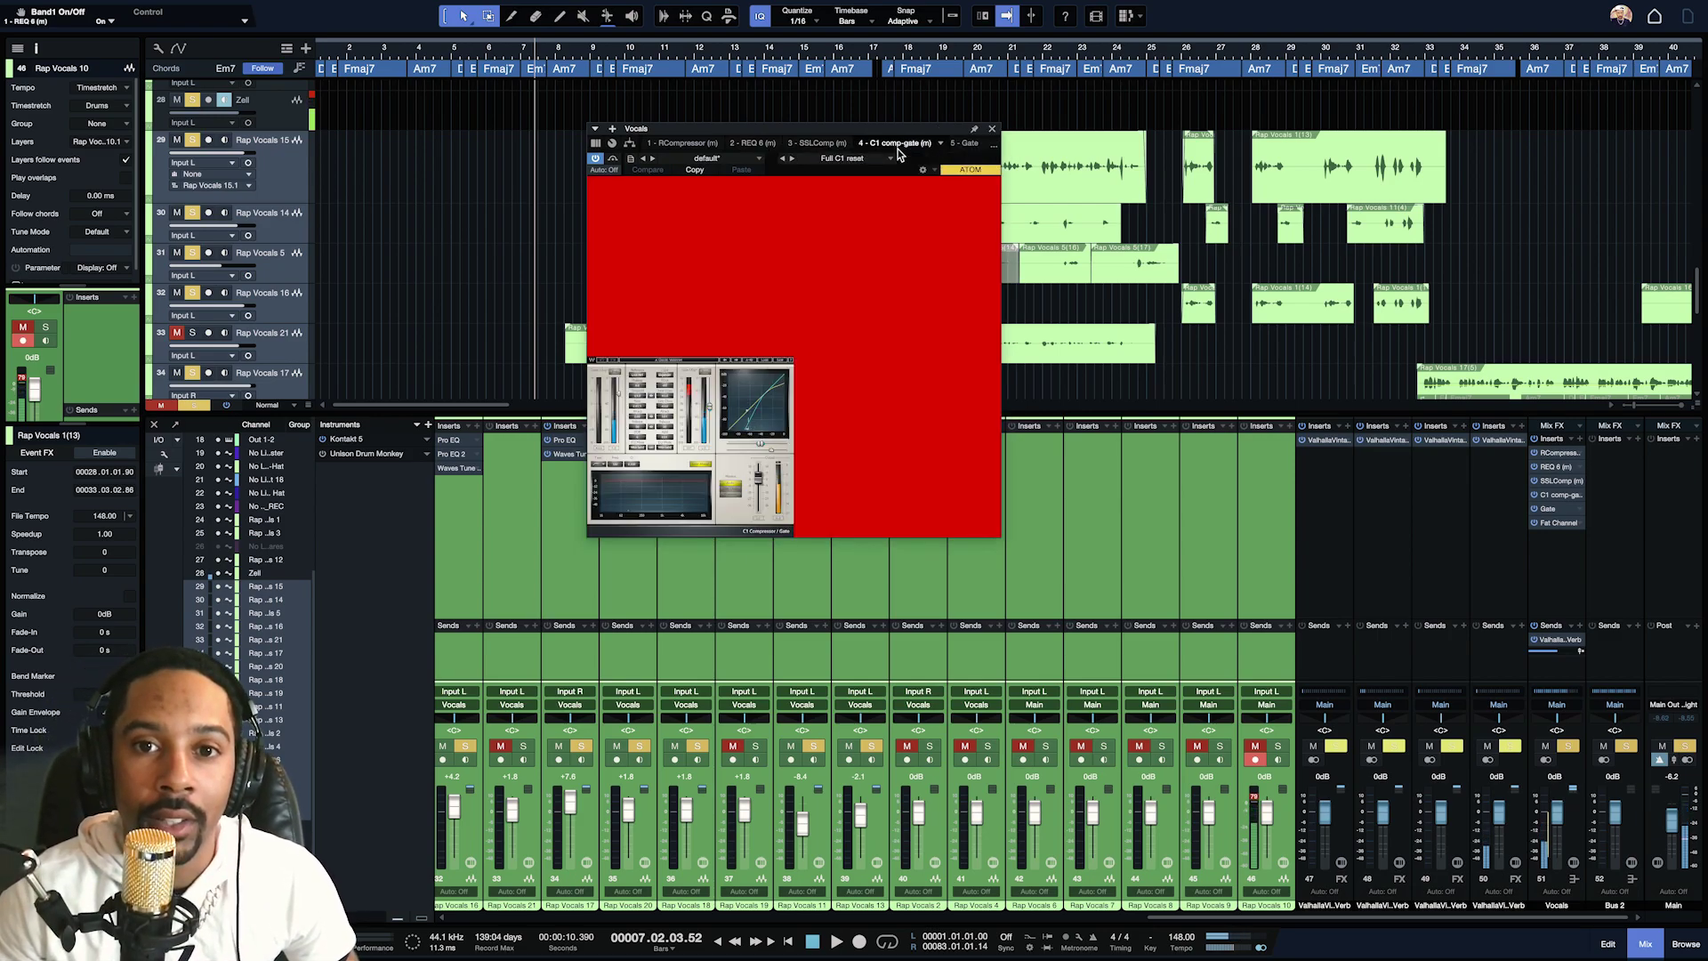
pyautogui.click(961, 144)
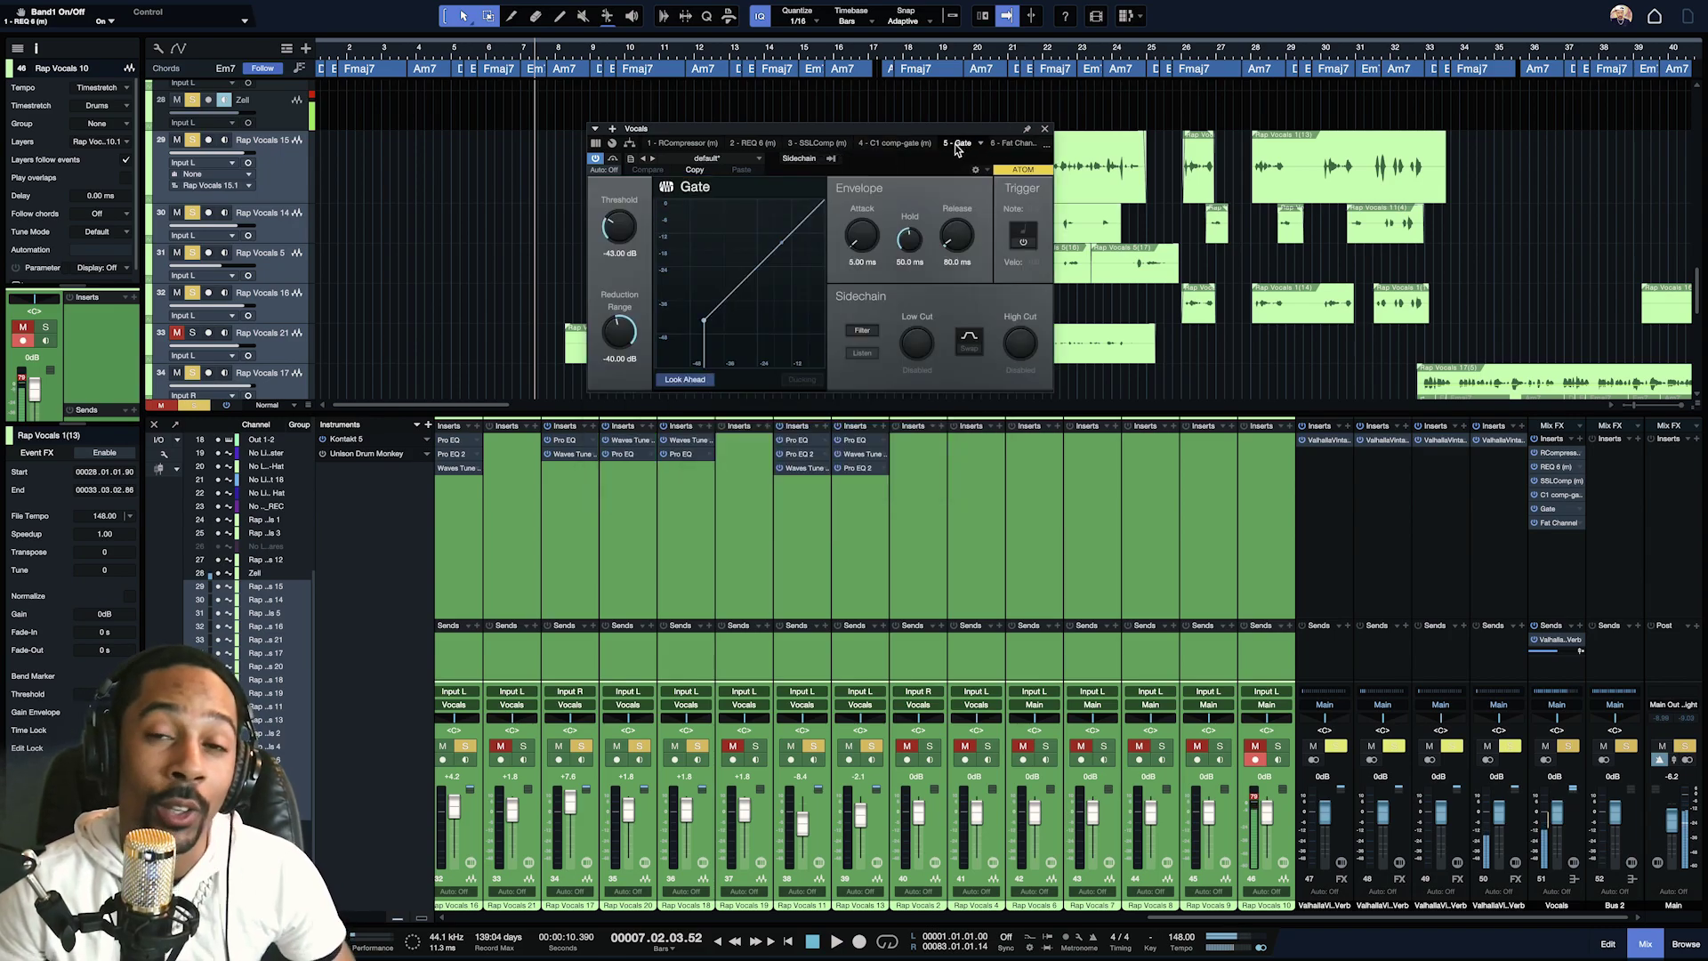
pyautogui.click(1010, 144)
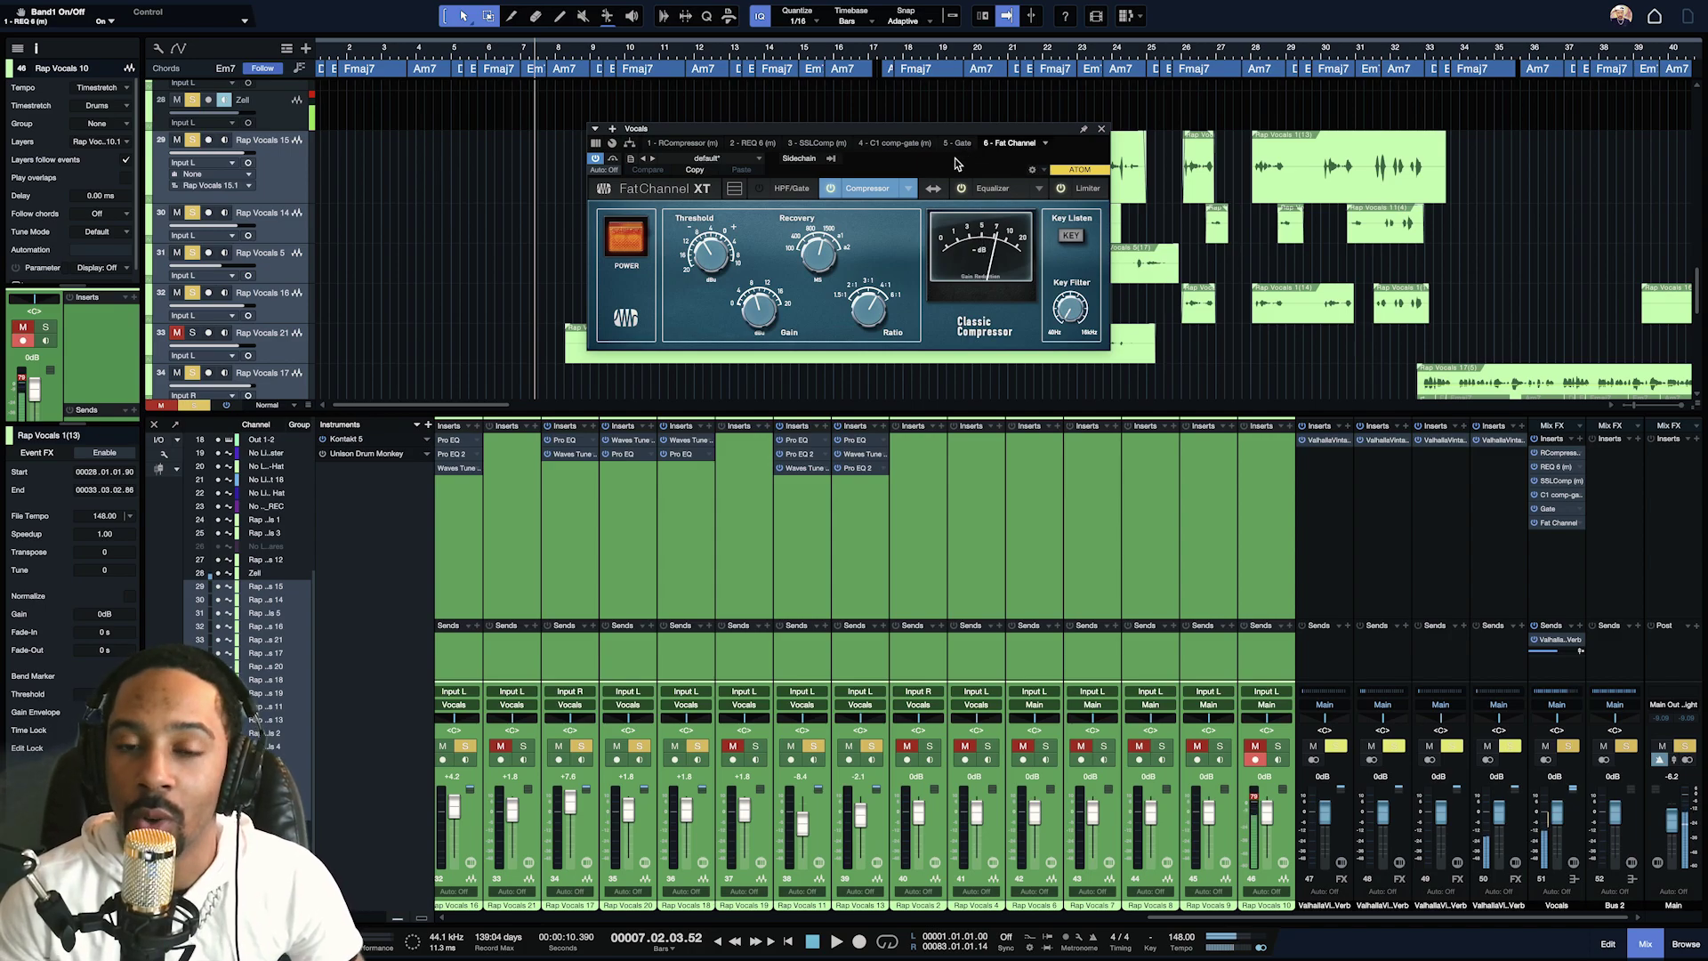
pyautogui.scroll(3, 548, 443)
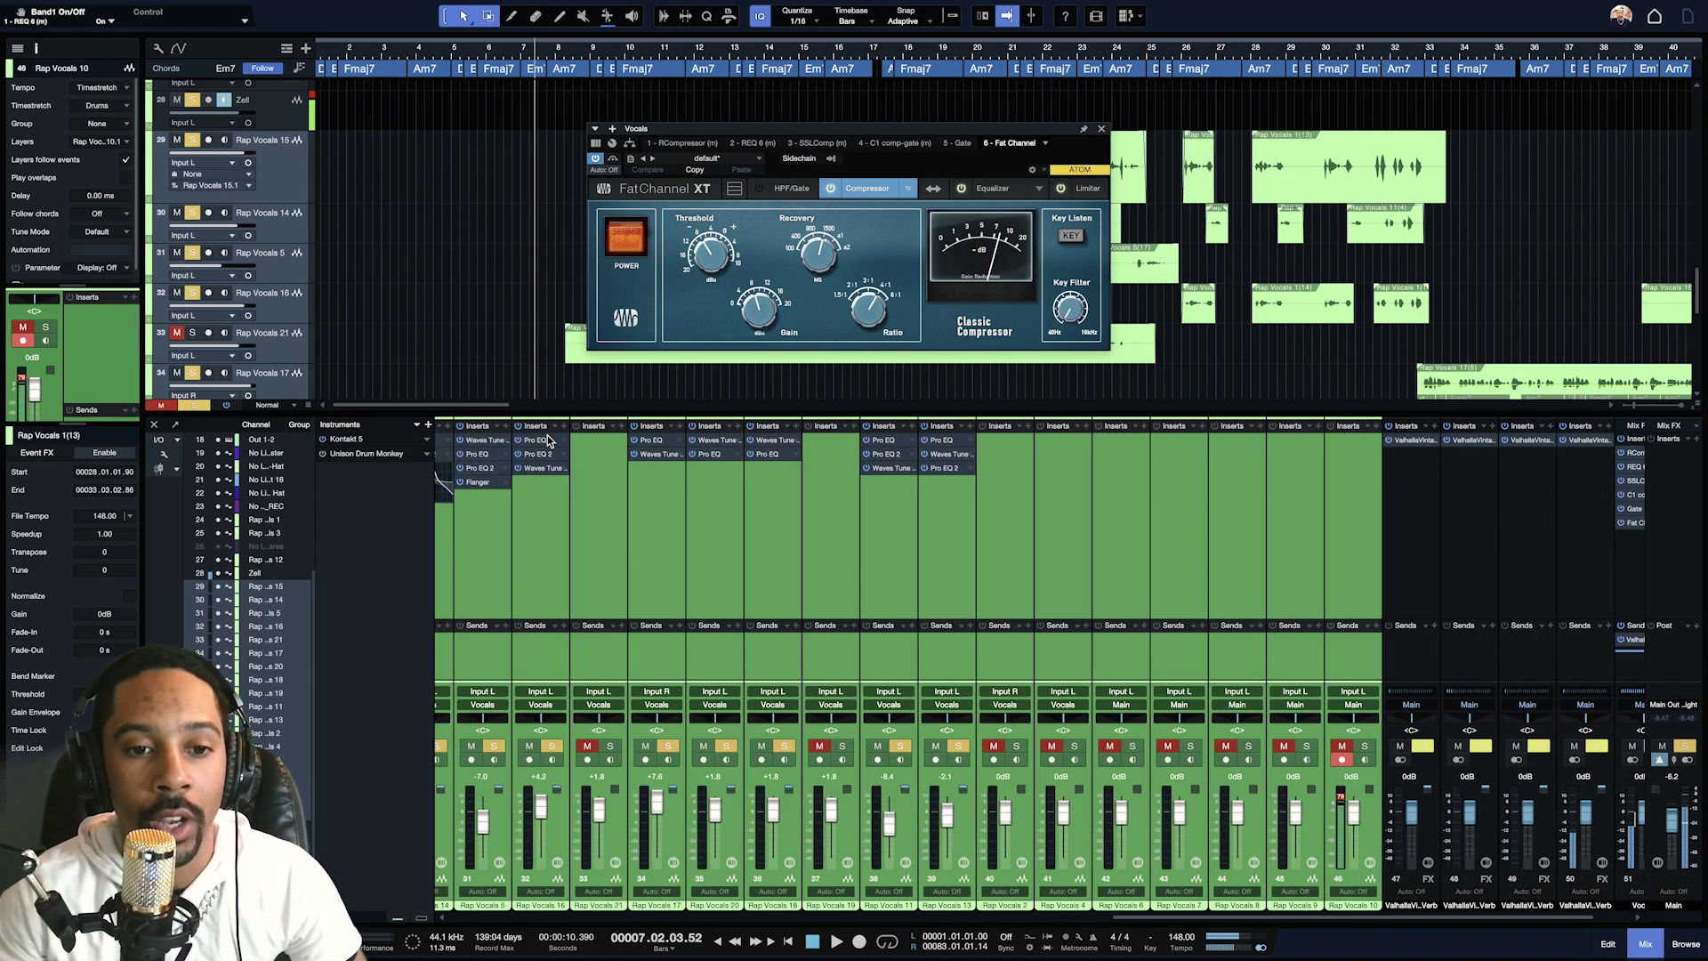
pyautogui.scroll(3, 547, 444)
pyautogui.scroll(3, 547, 443)
pyautogui.scroll(3, 547, 443)
pyautogui.scroll(-2, 548, 443)
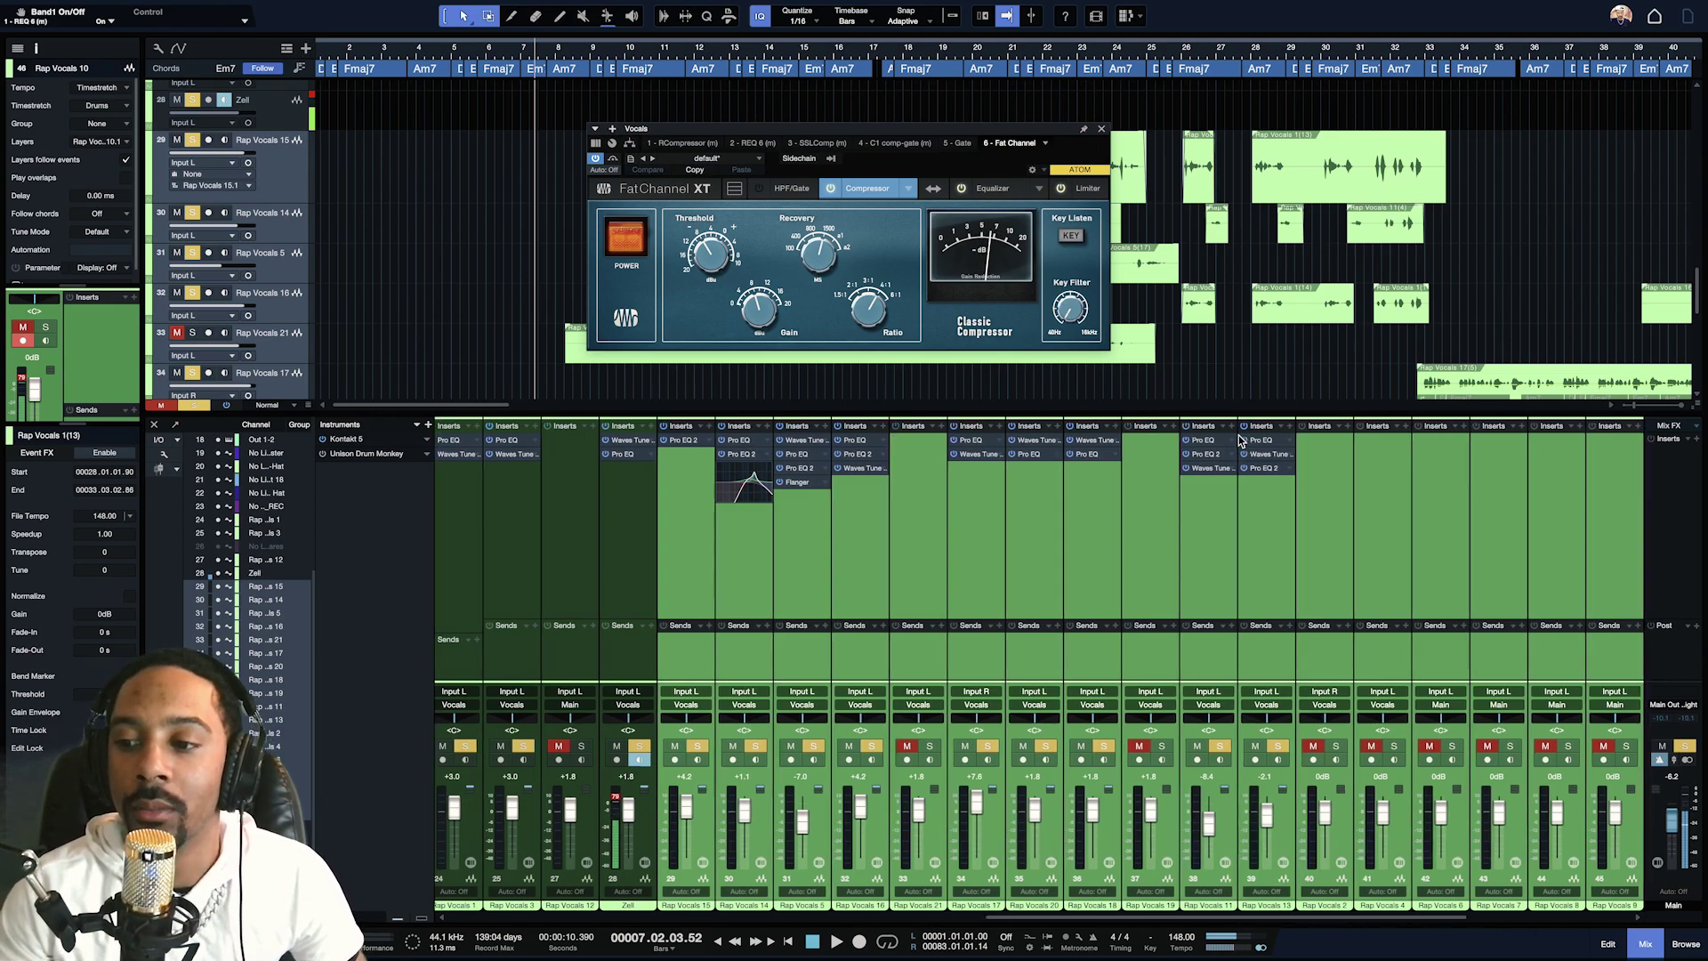
pyautogui.hscroll(5, 1238, 435)
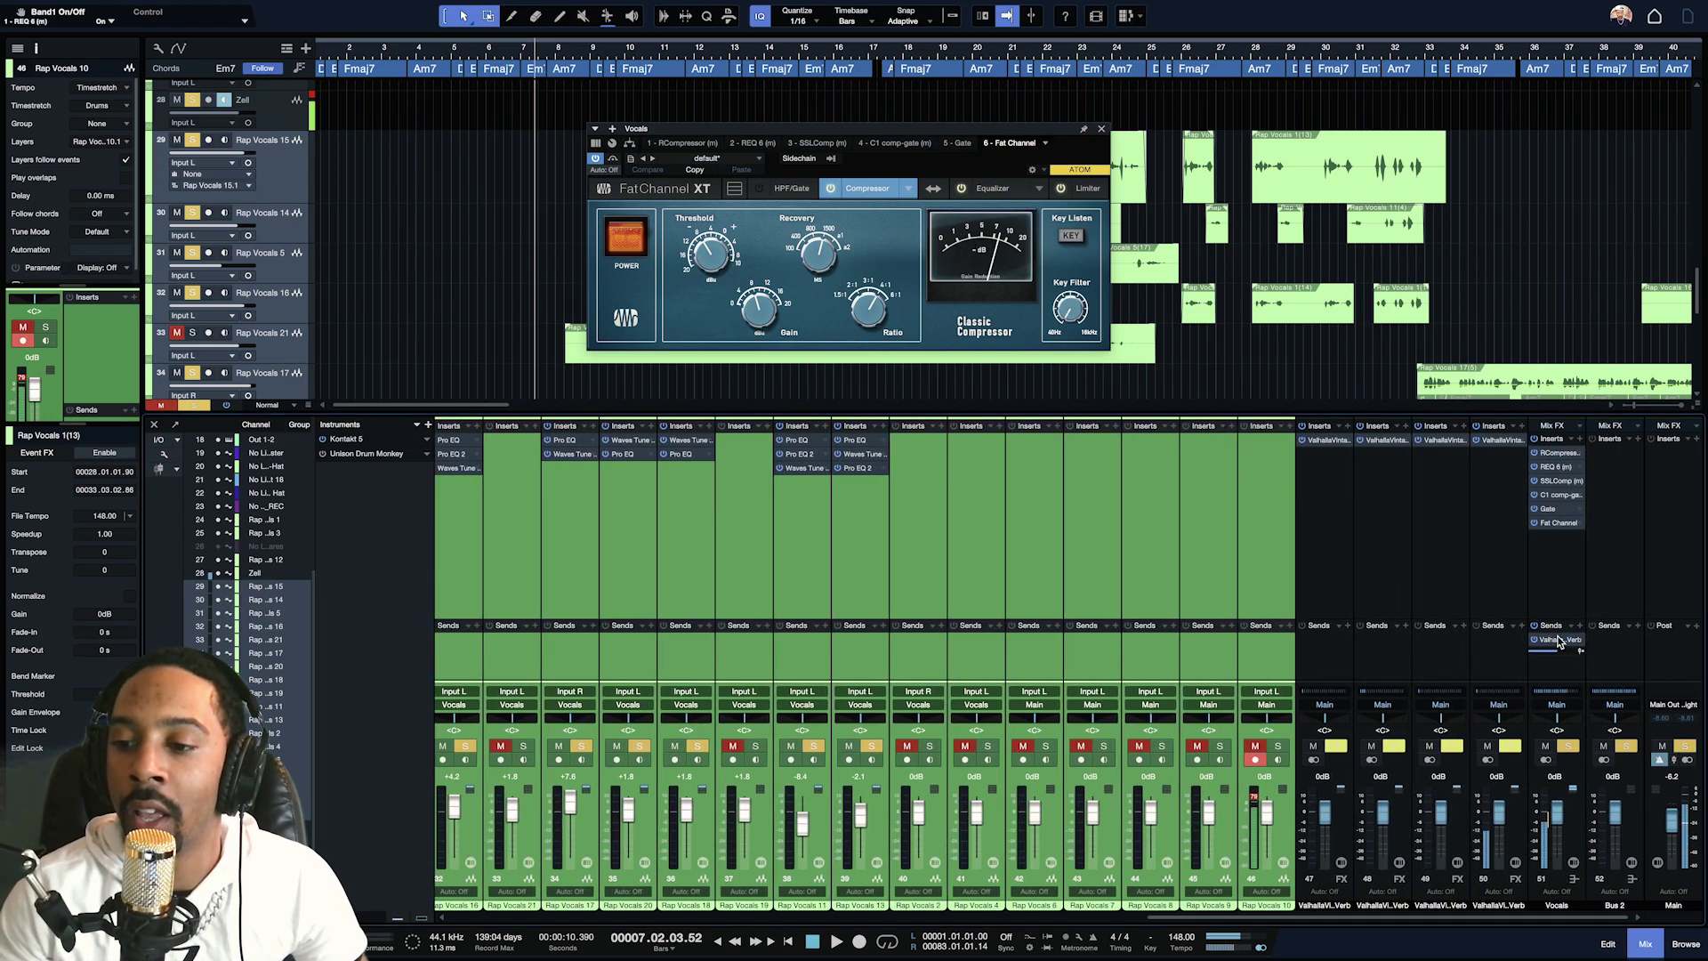
pyautogui.click(1557, 642)
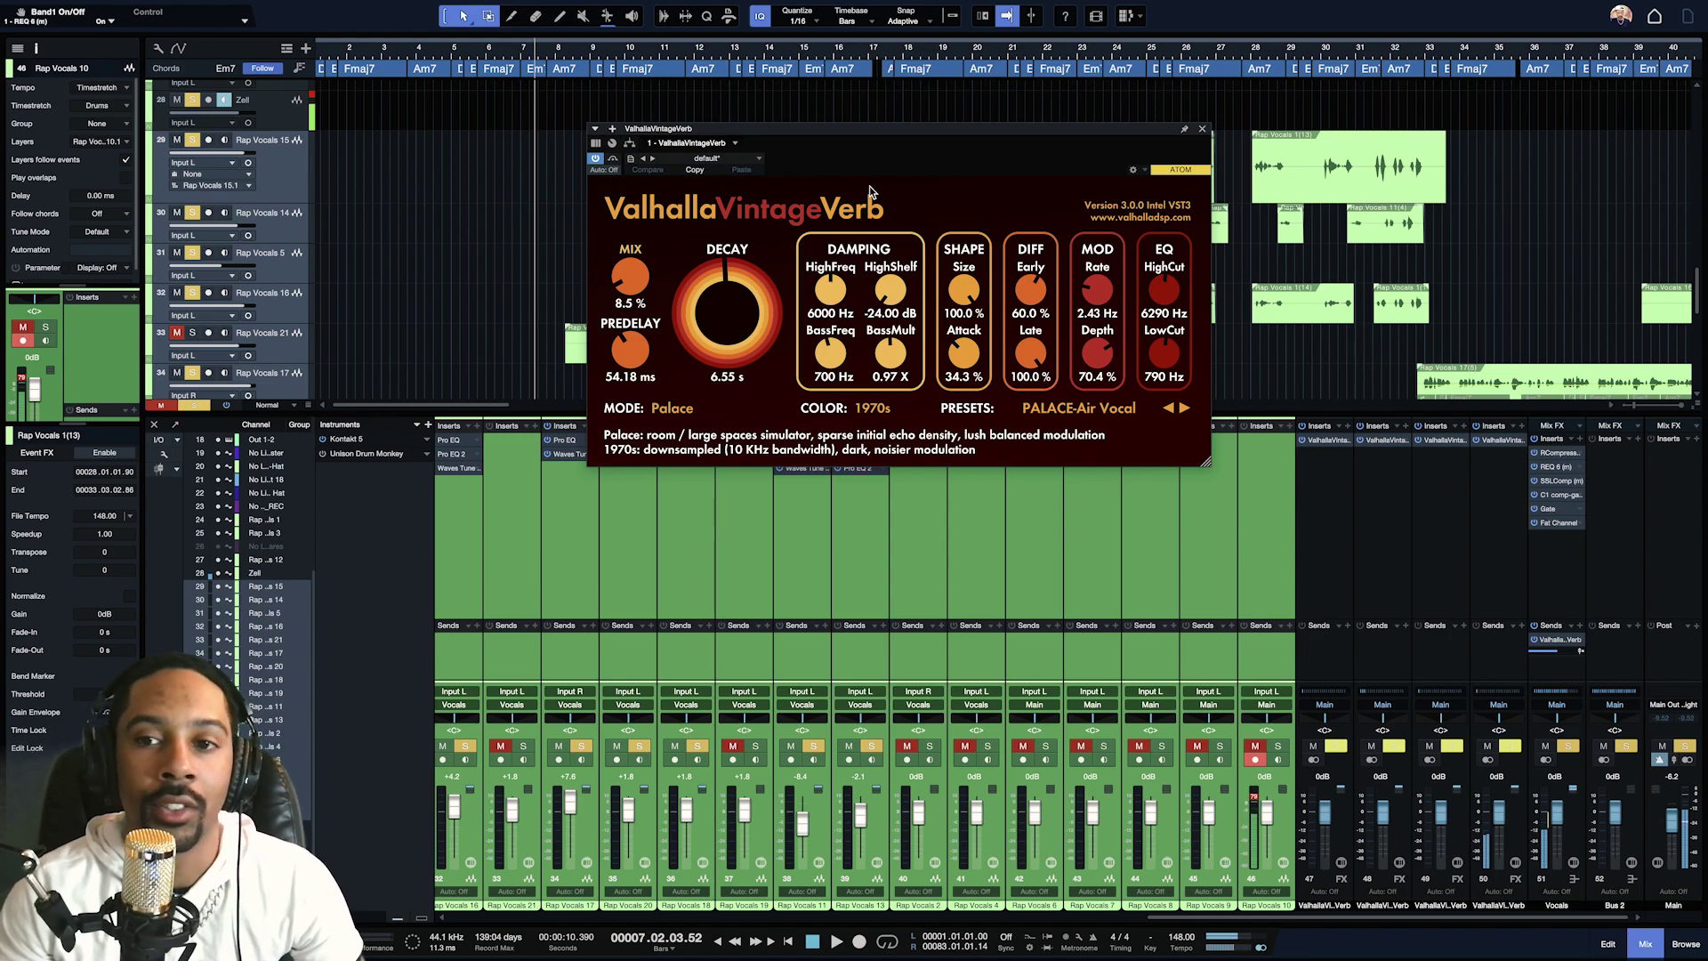
# Close the VintageVerb window and reopen the Vocals bus compressor editor.
pyautogui.click(1204, 130)
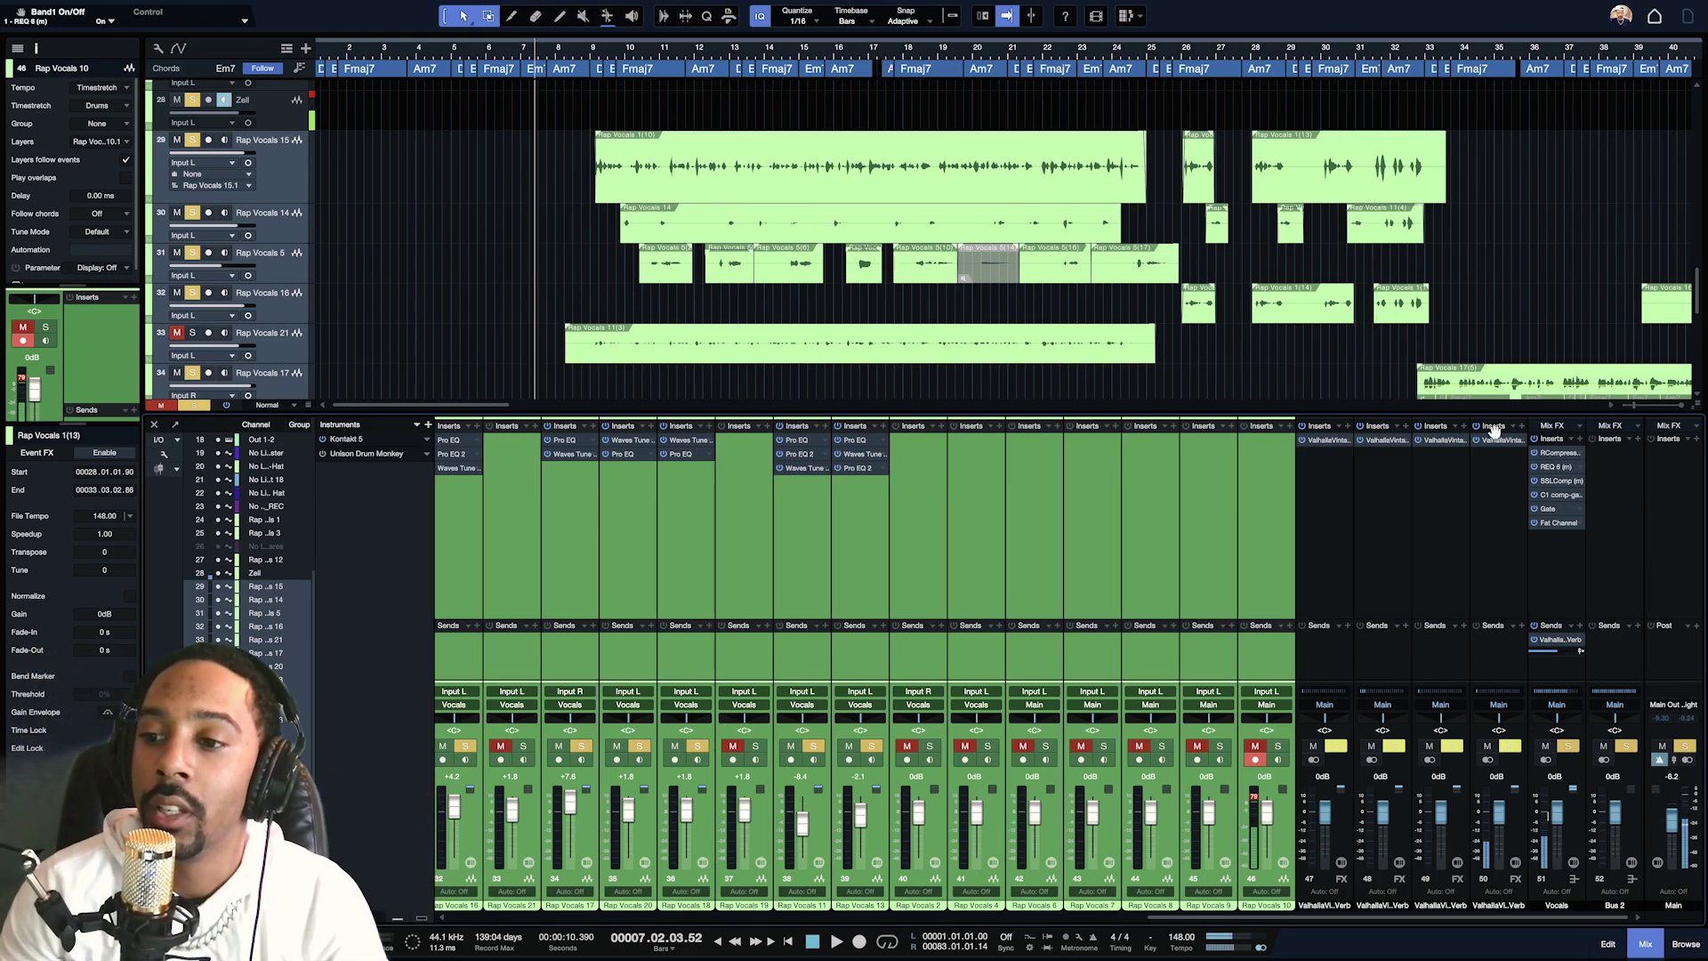
pyautogui.click(1554, 455)
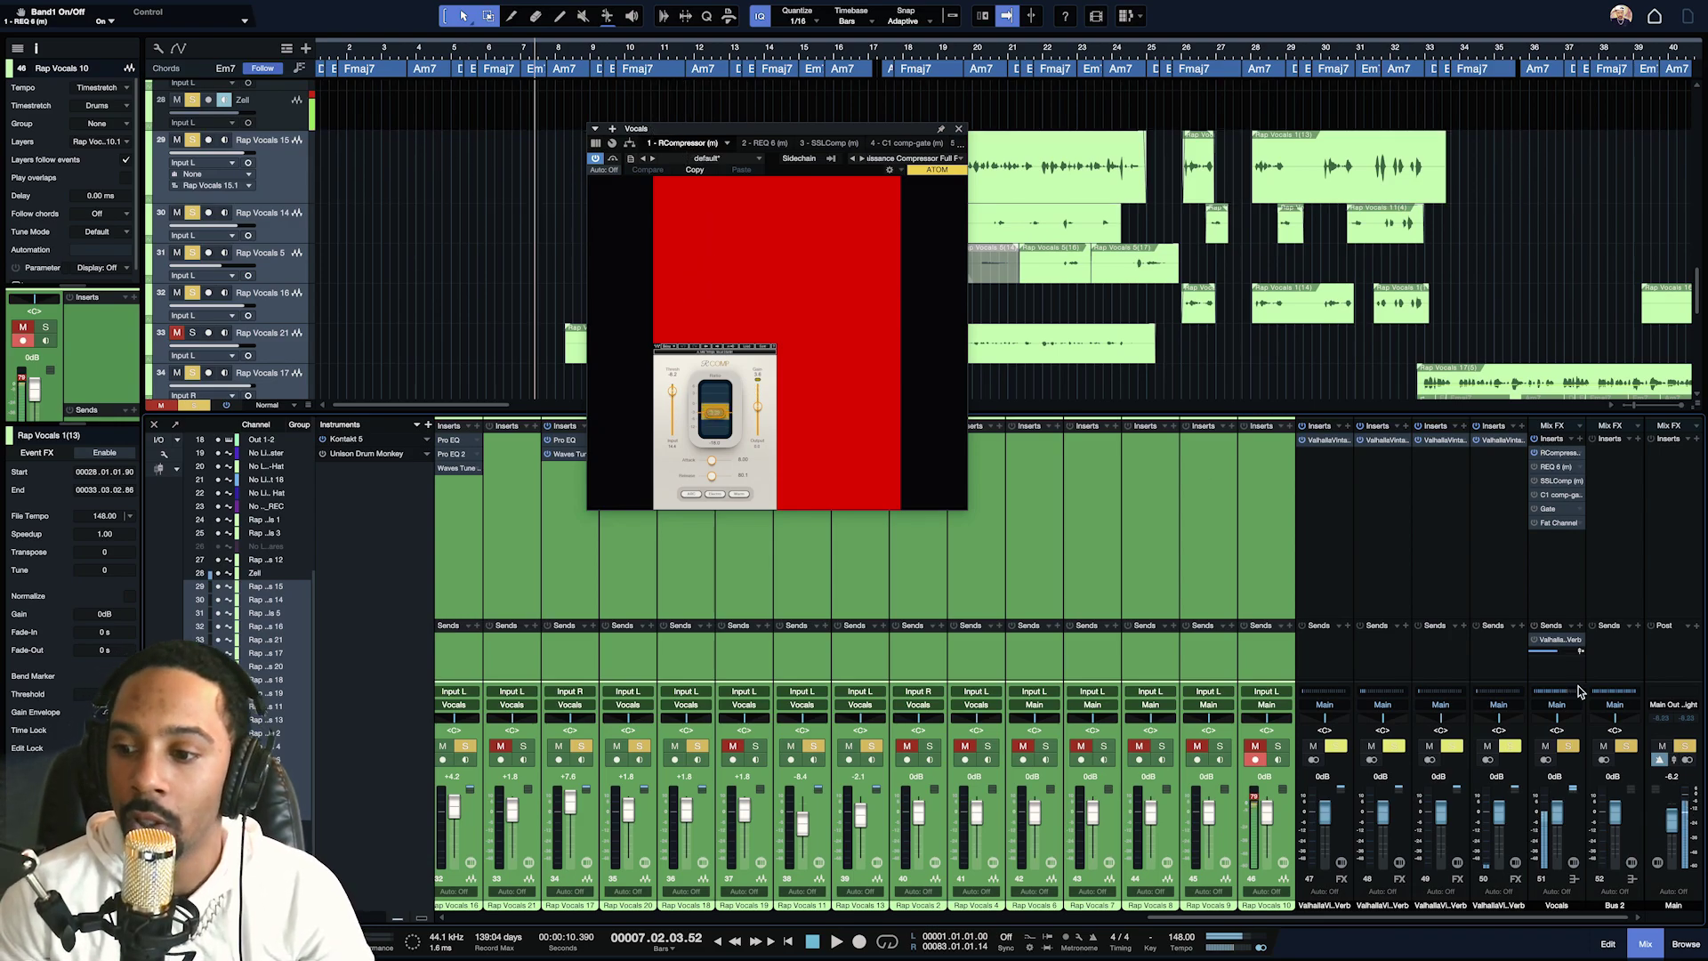
# Mute Bus 2, reposition the compressor window, play the song, then view REQ 6.
pyautogui.click(1605, 747)
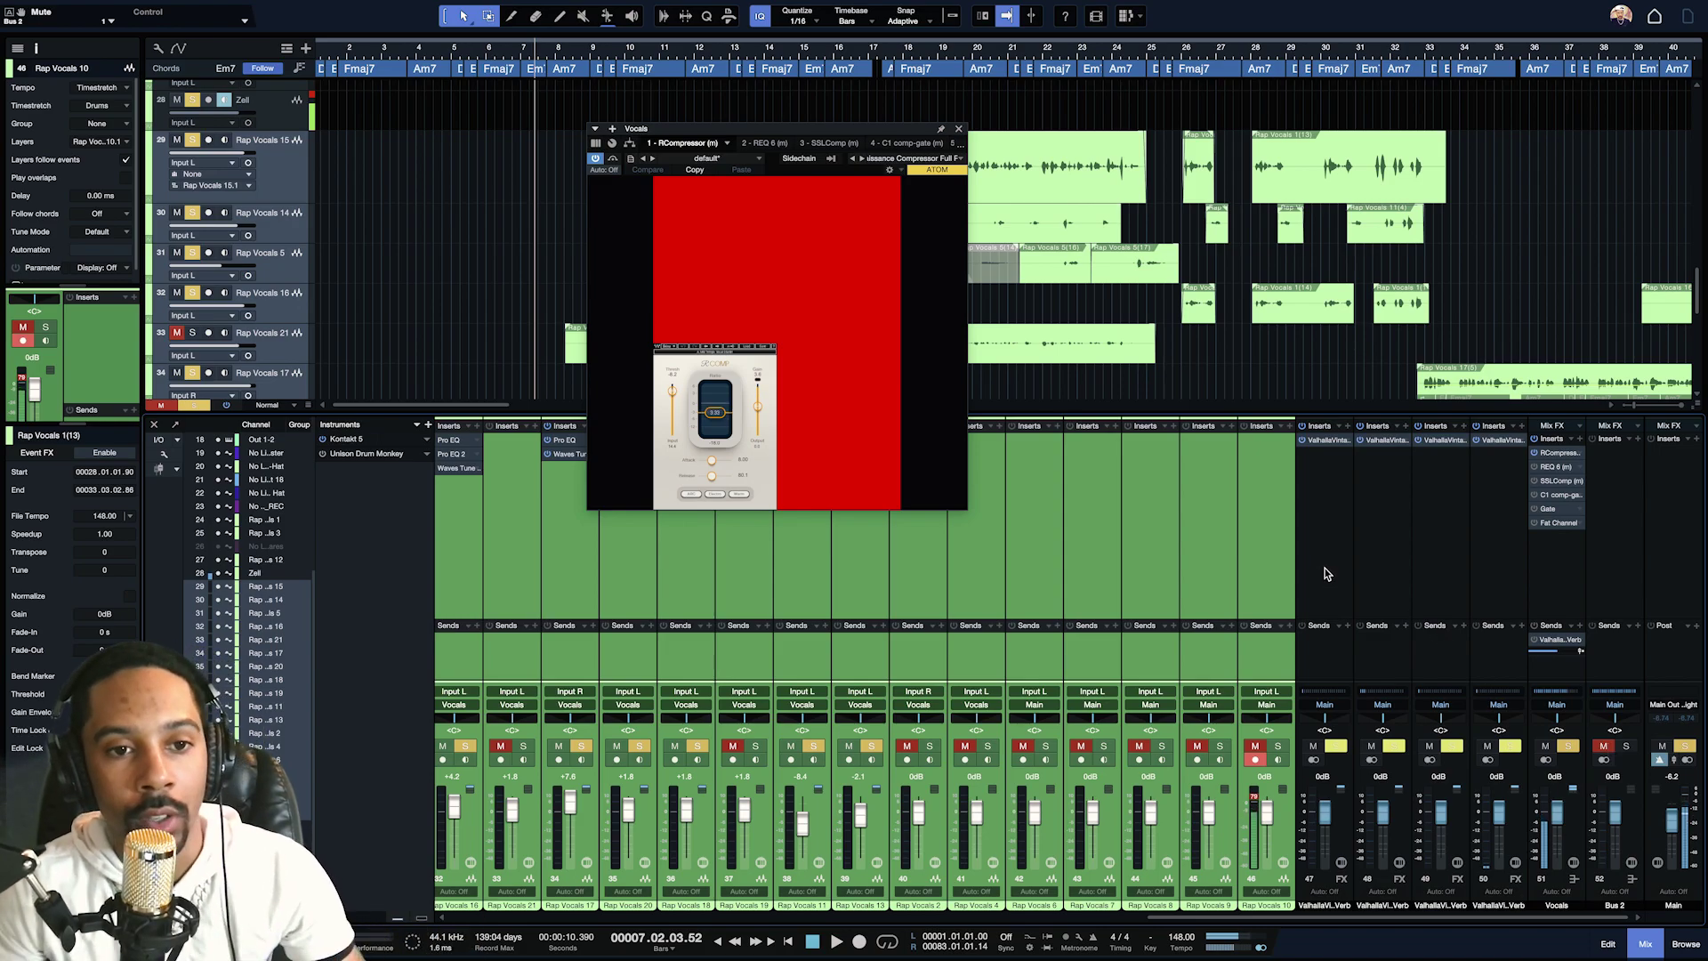
pyautogui.moveTo(862, 134); pyautogui.dragTo(1270, 257)
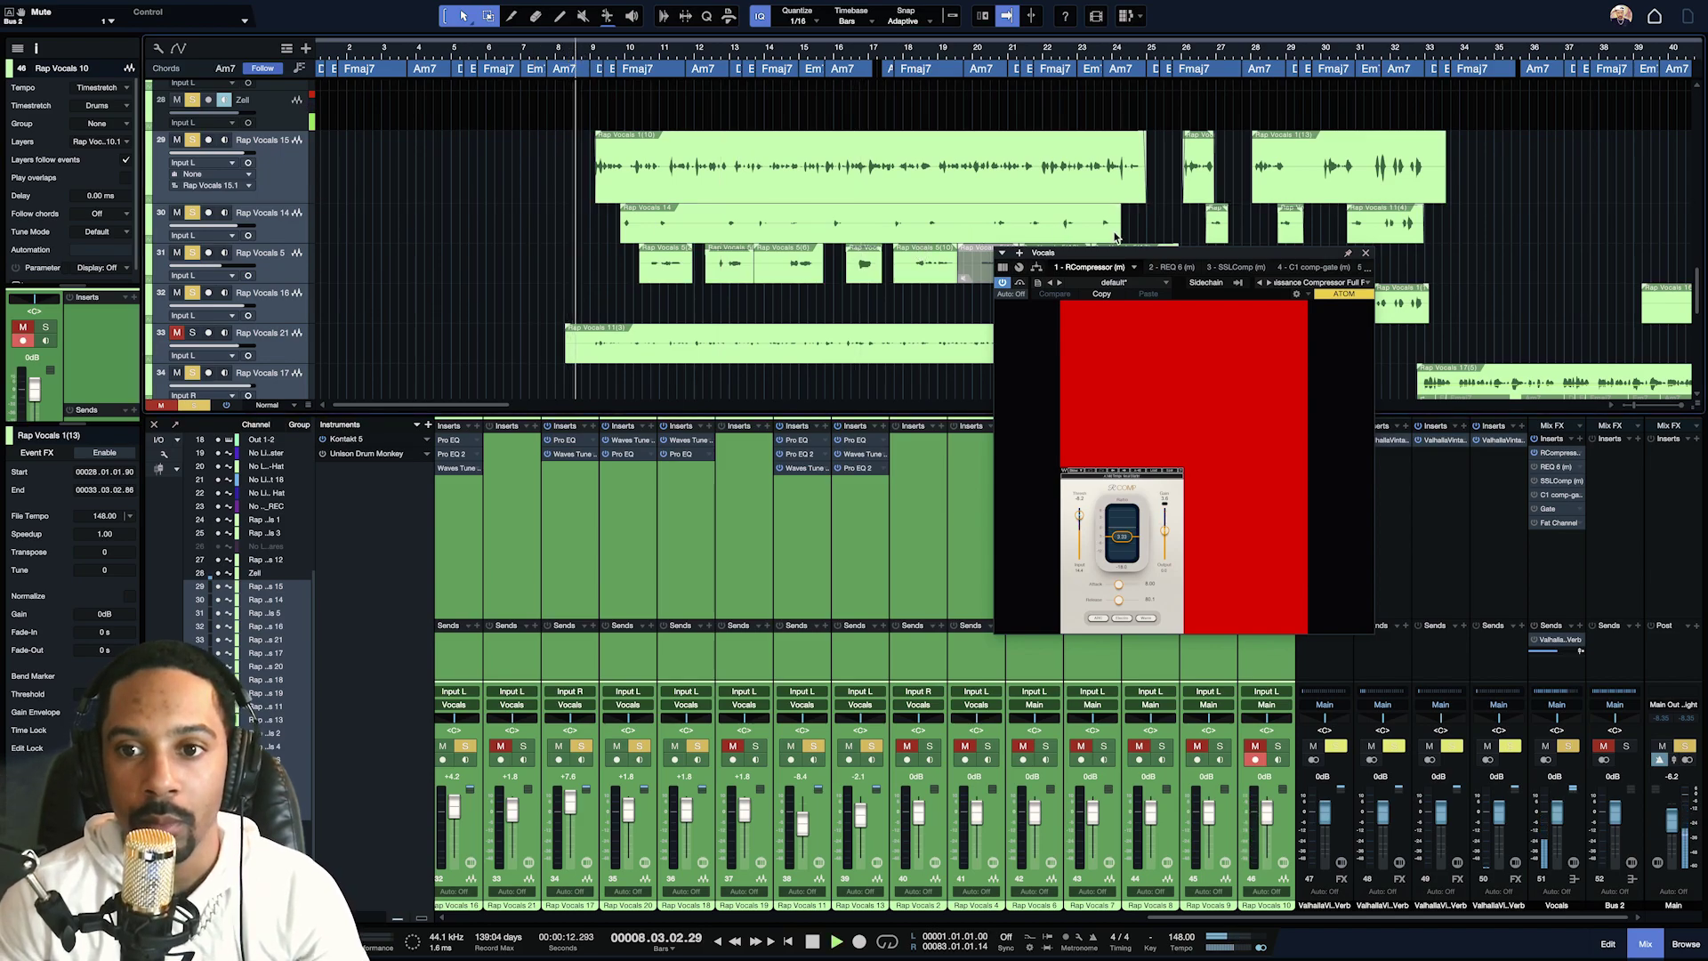
pyautogui.moveTo(1107, 254); pyautogui.dragTo(972, 80)
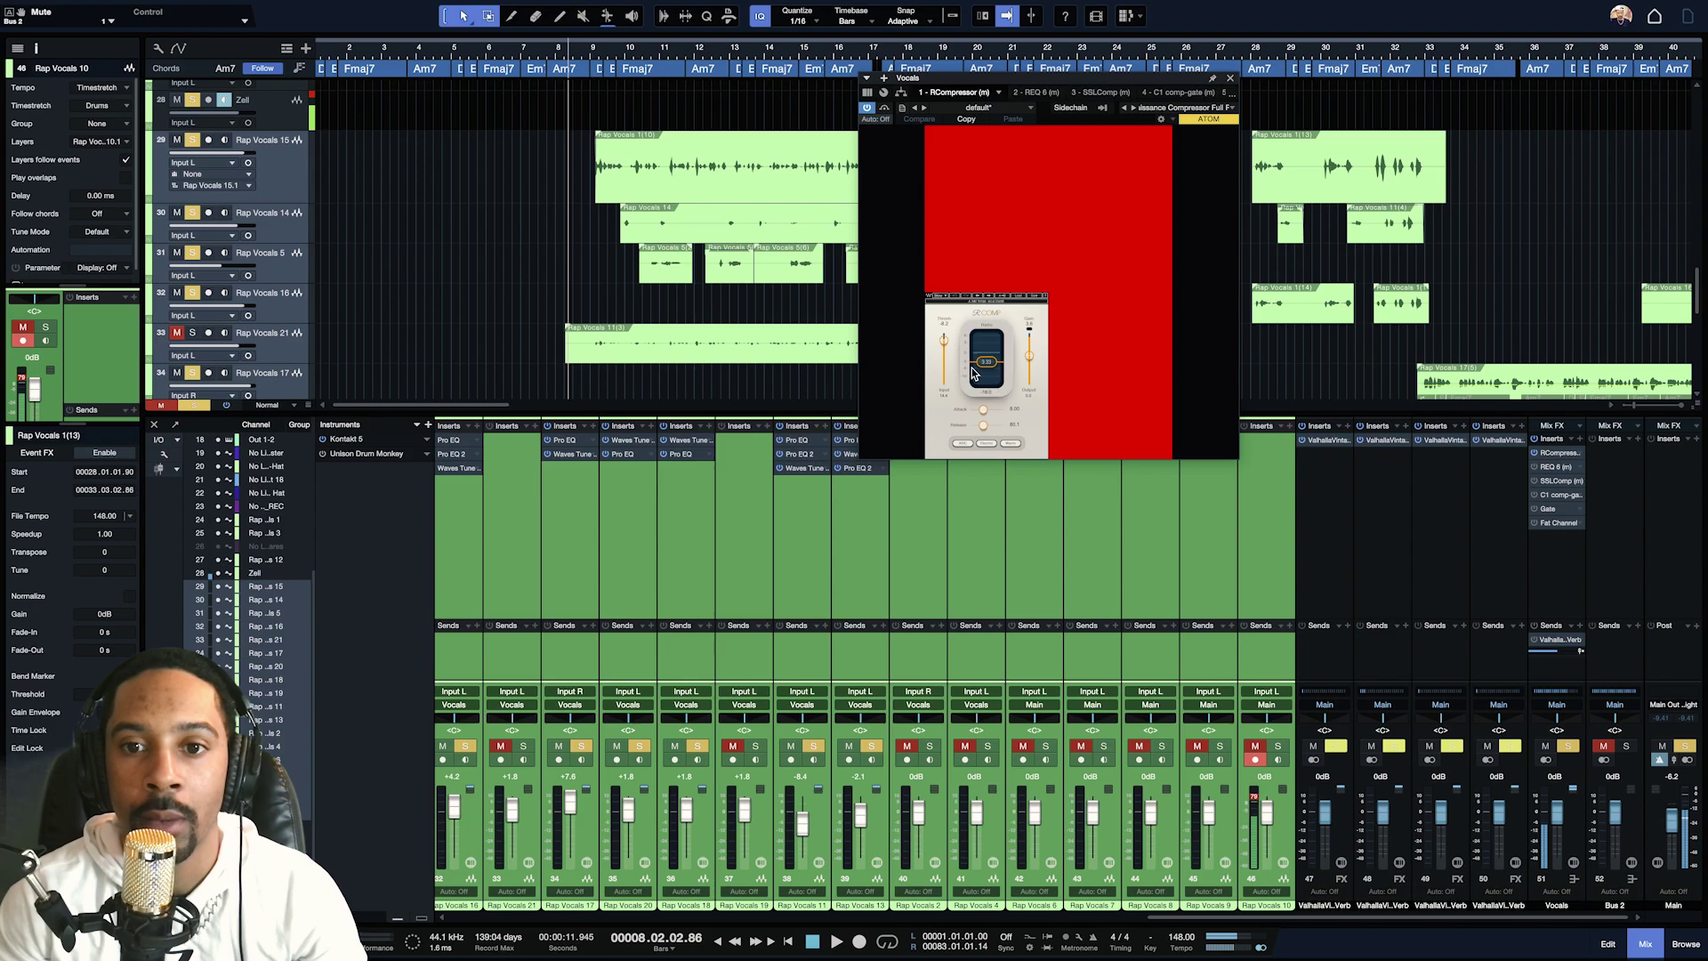
pyautogui.press('space')
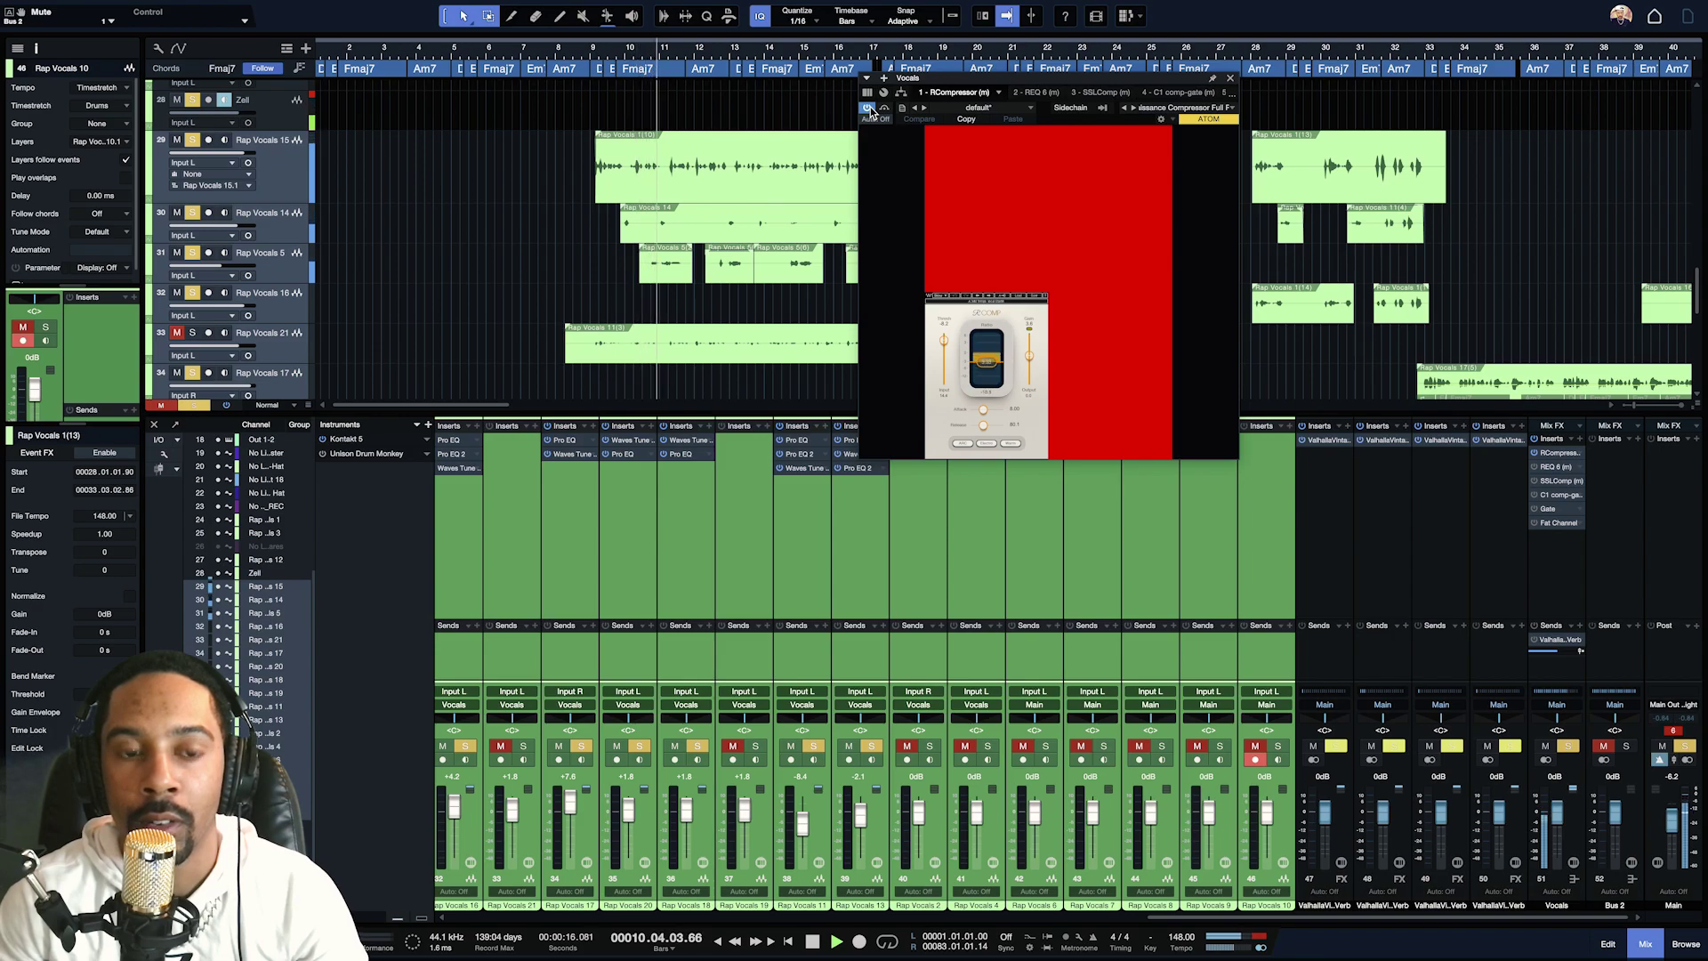
pyautogui.click(1028, 95)
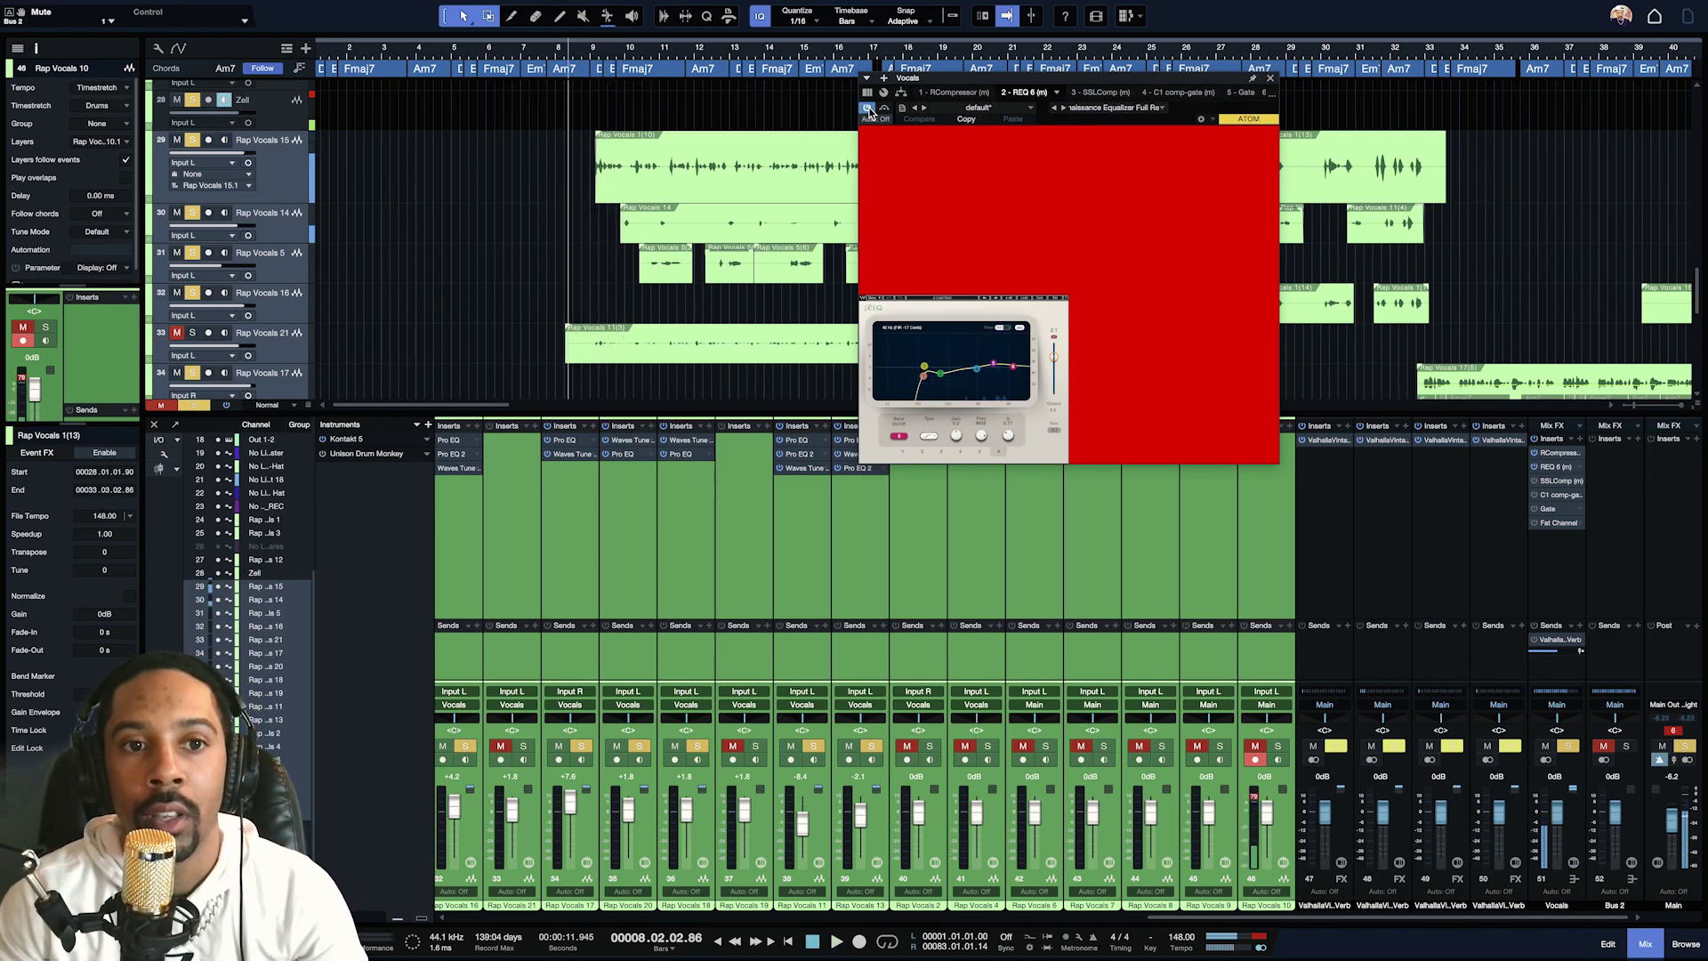
# Replay from around bar 8, toggle the bus REQ 6 bypass, then view SSLComp.
pyautogui.click(591, 49)
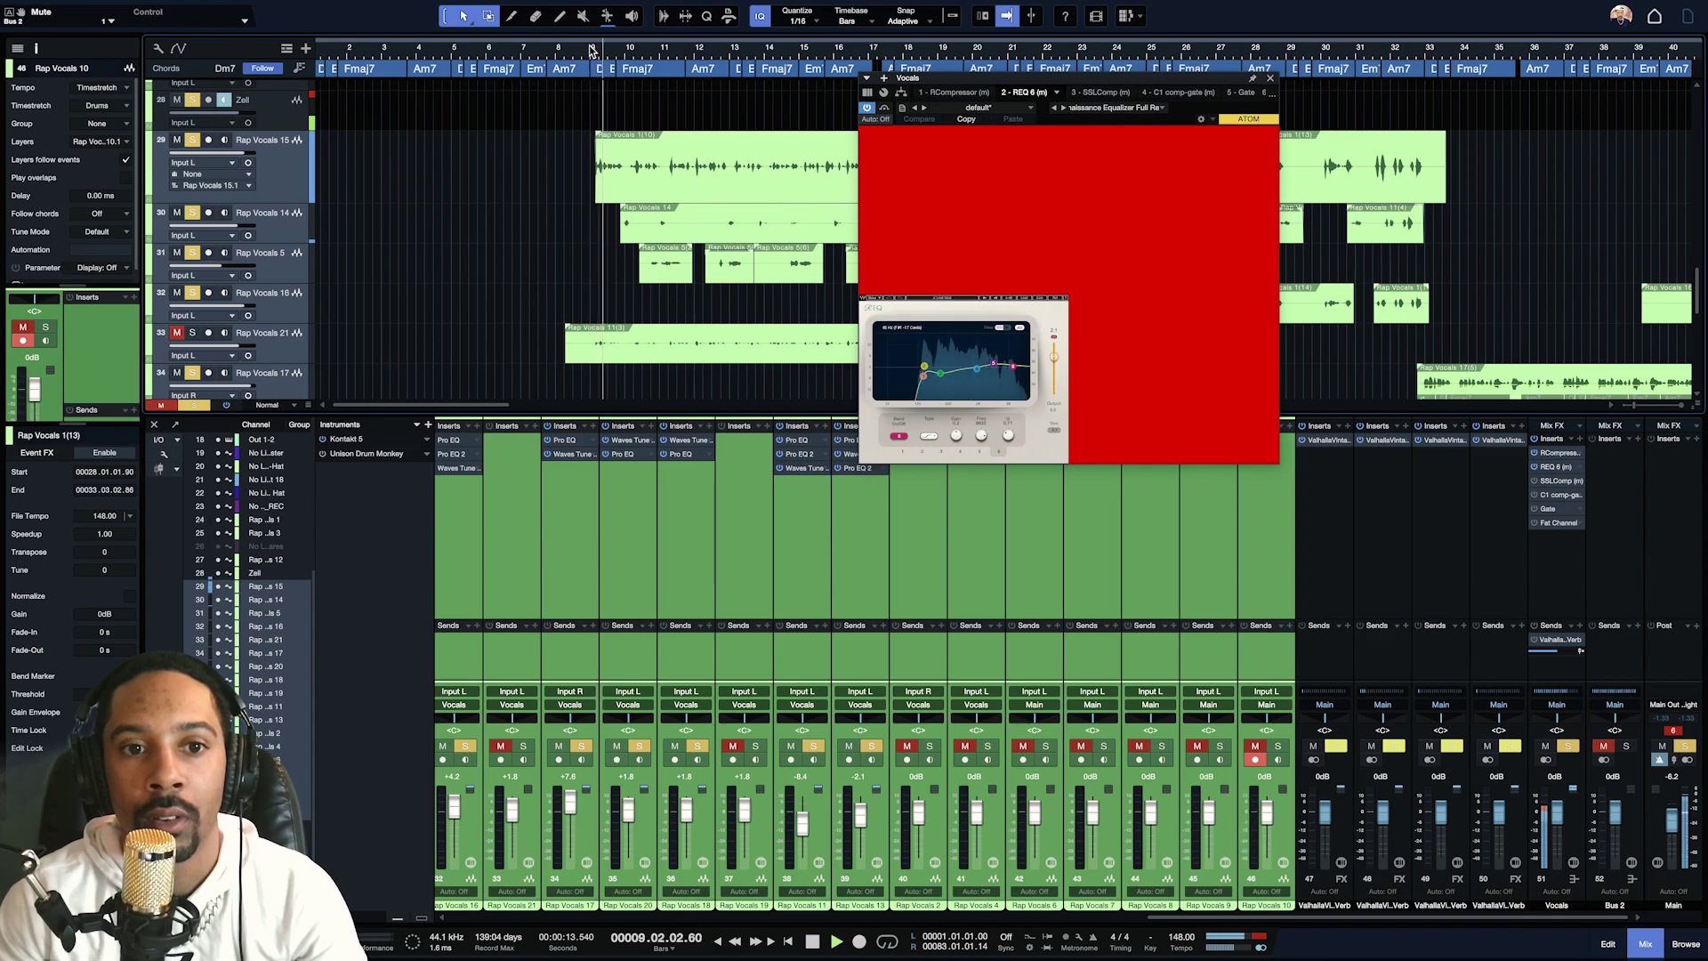
pyautogui.click(592, 50)
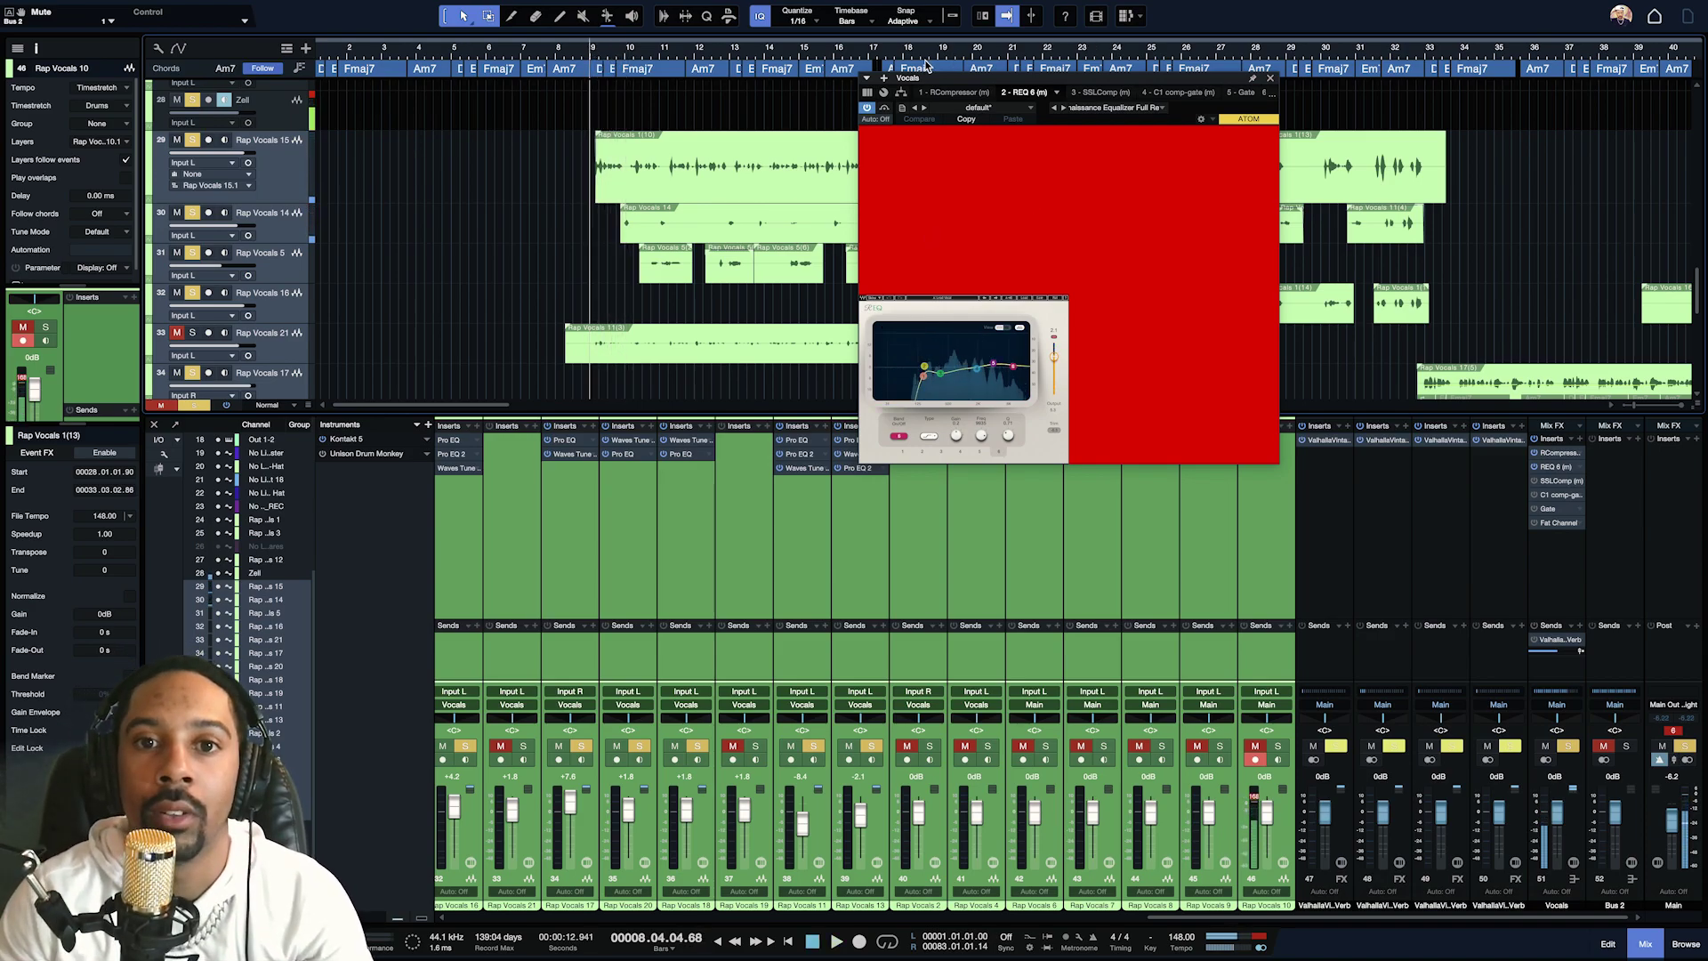
pyautogui.click(866, 111)
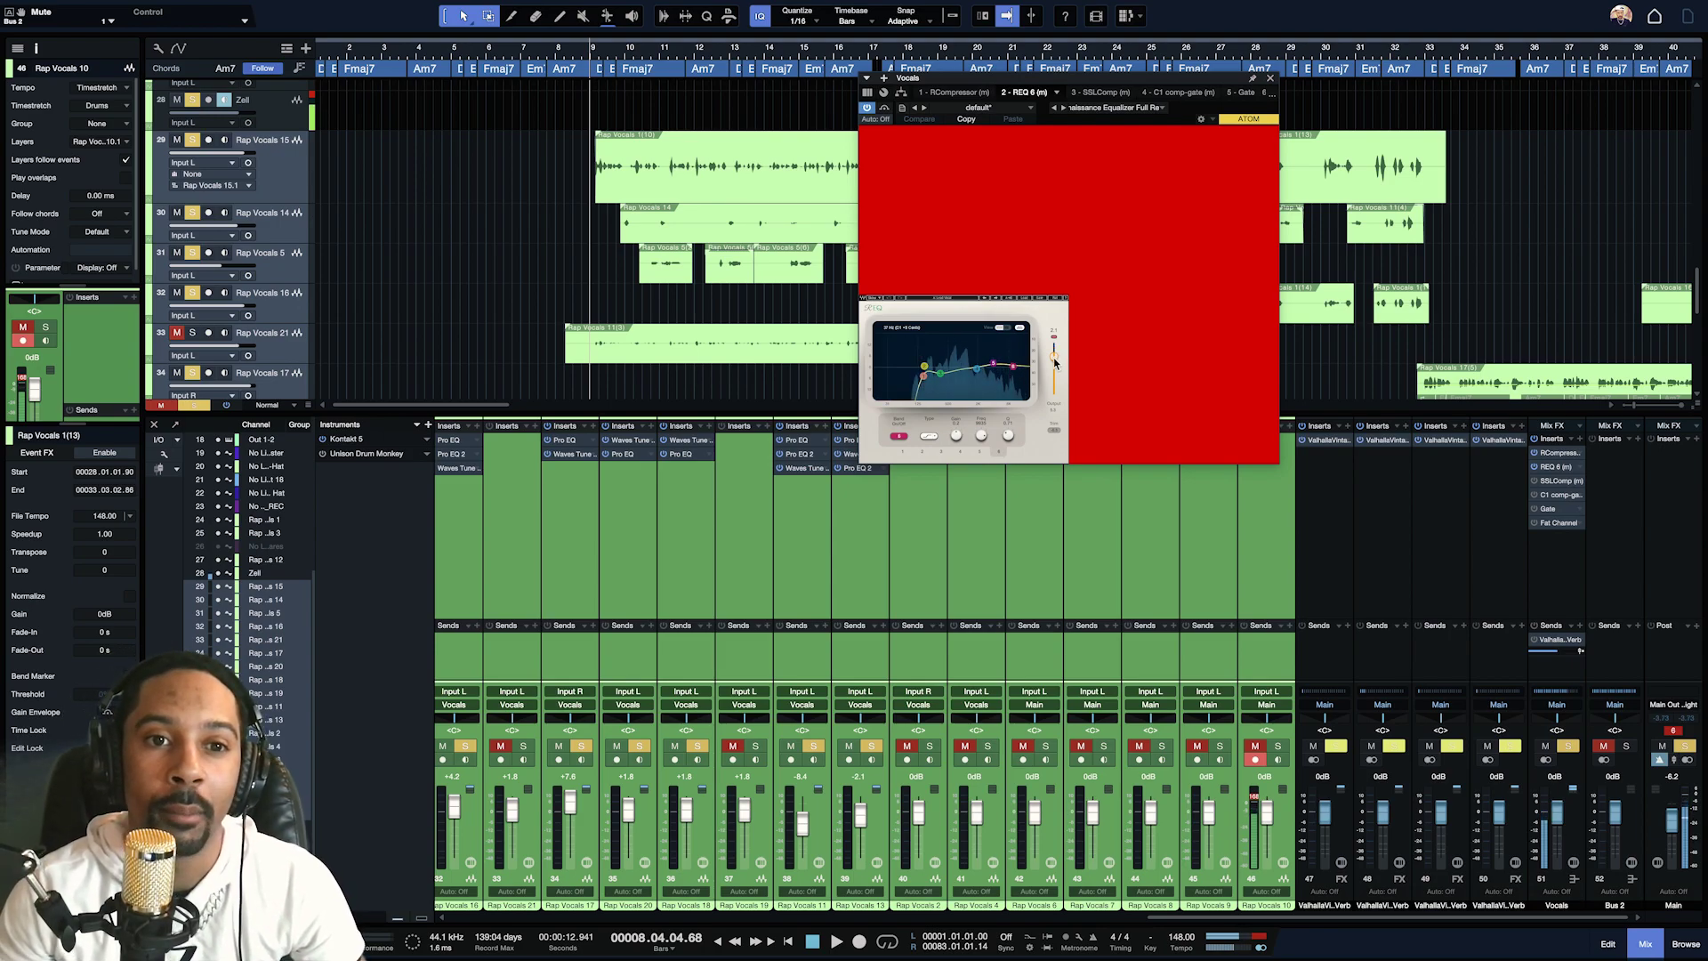
pyautogui.click(1102, 94)
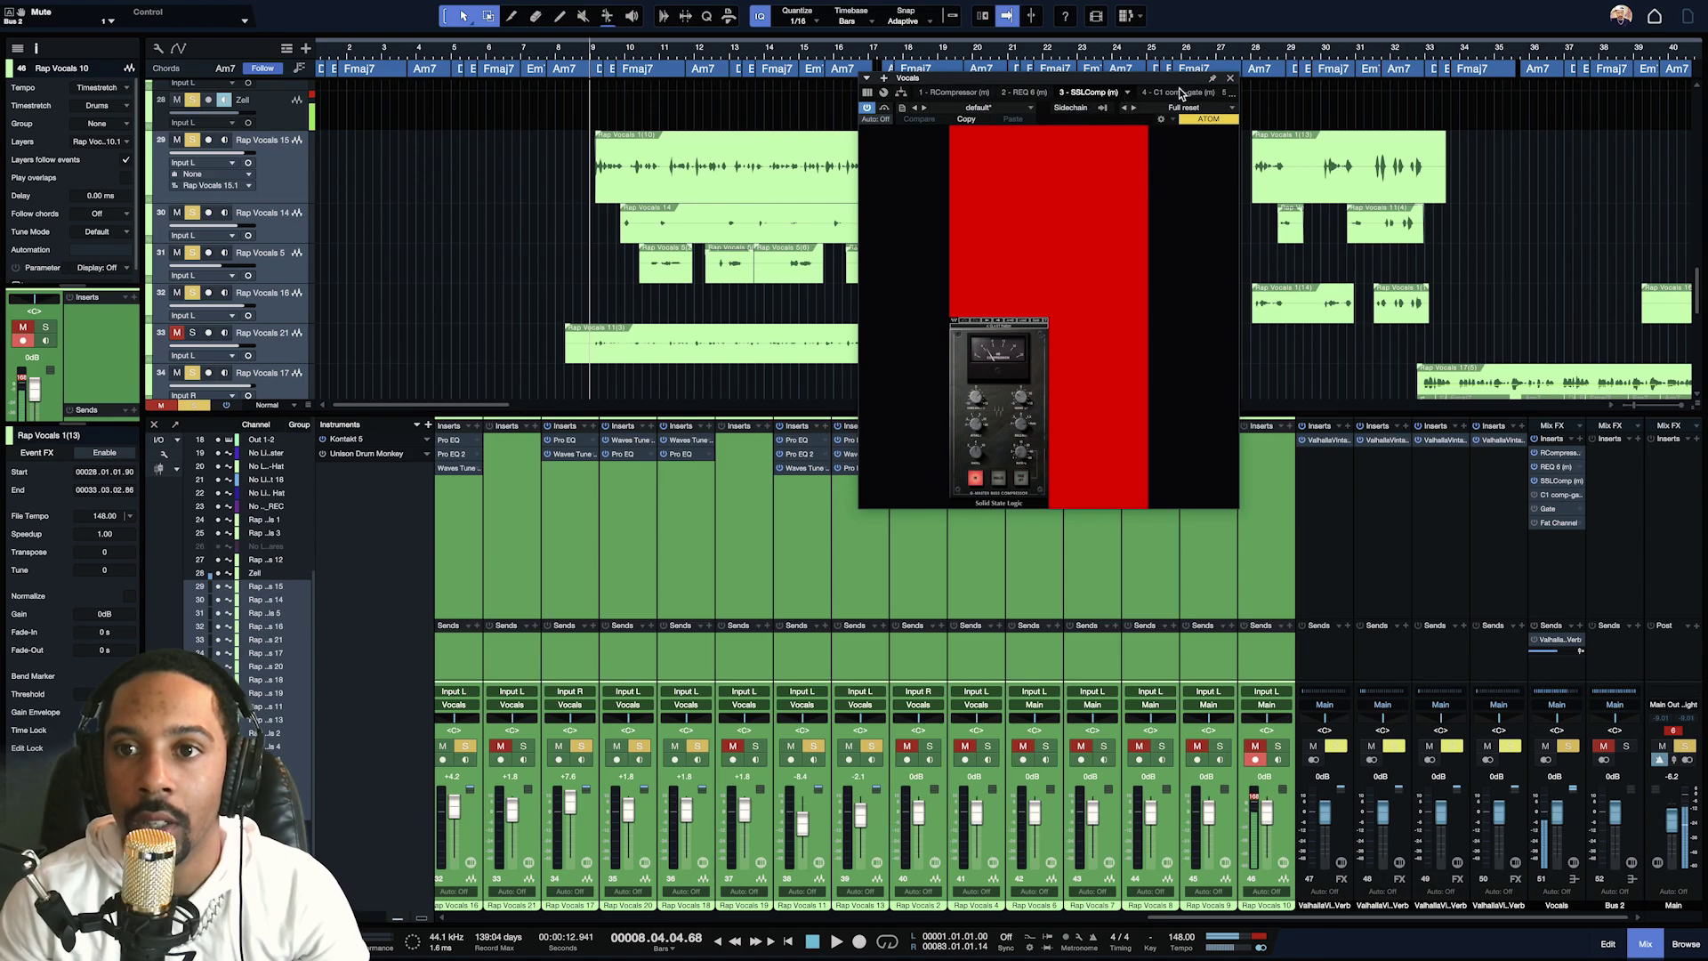
# Switch between the SSLComp and C1 comp-gate inserts, finishing on C1 comp-gate.
pyautogui.click(1176, 93)
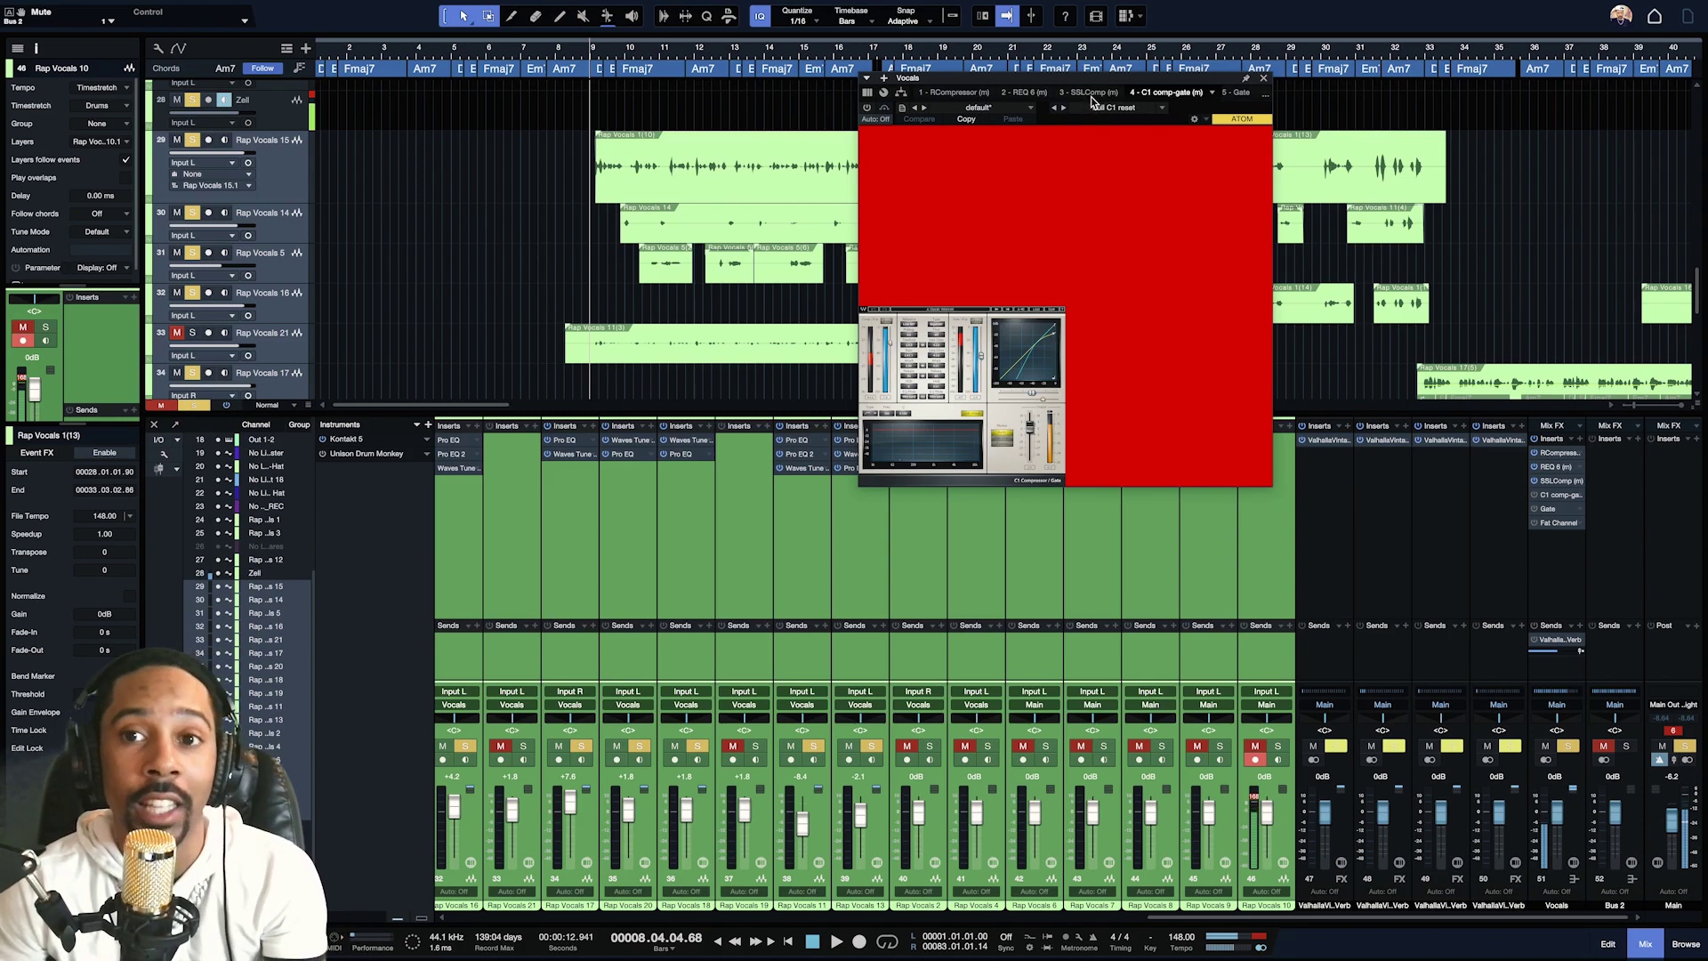
pyautogui.click(1092, 98)
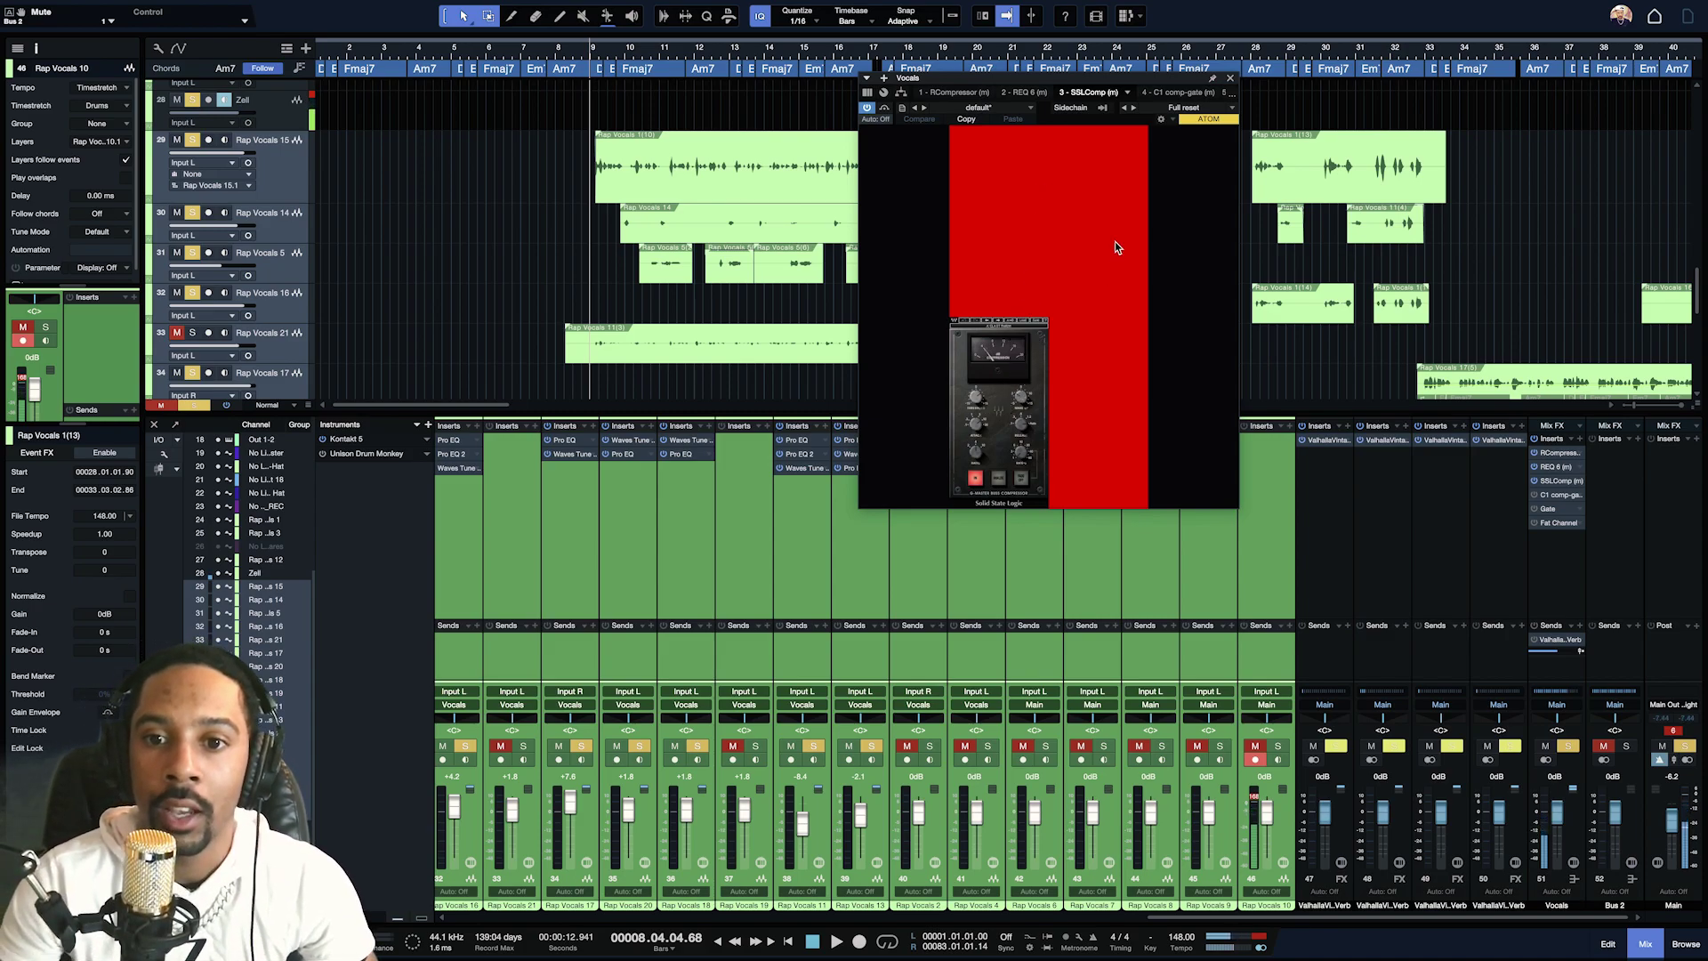
pyautogui.click(1159, 99)
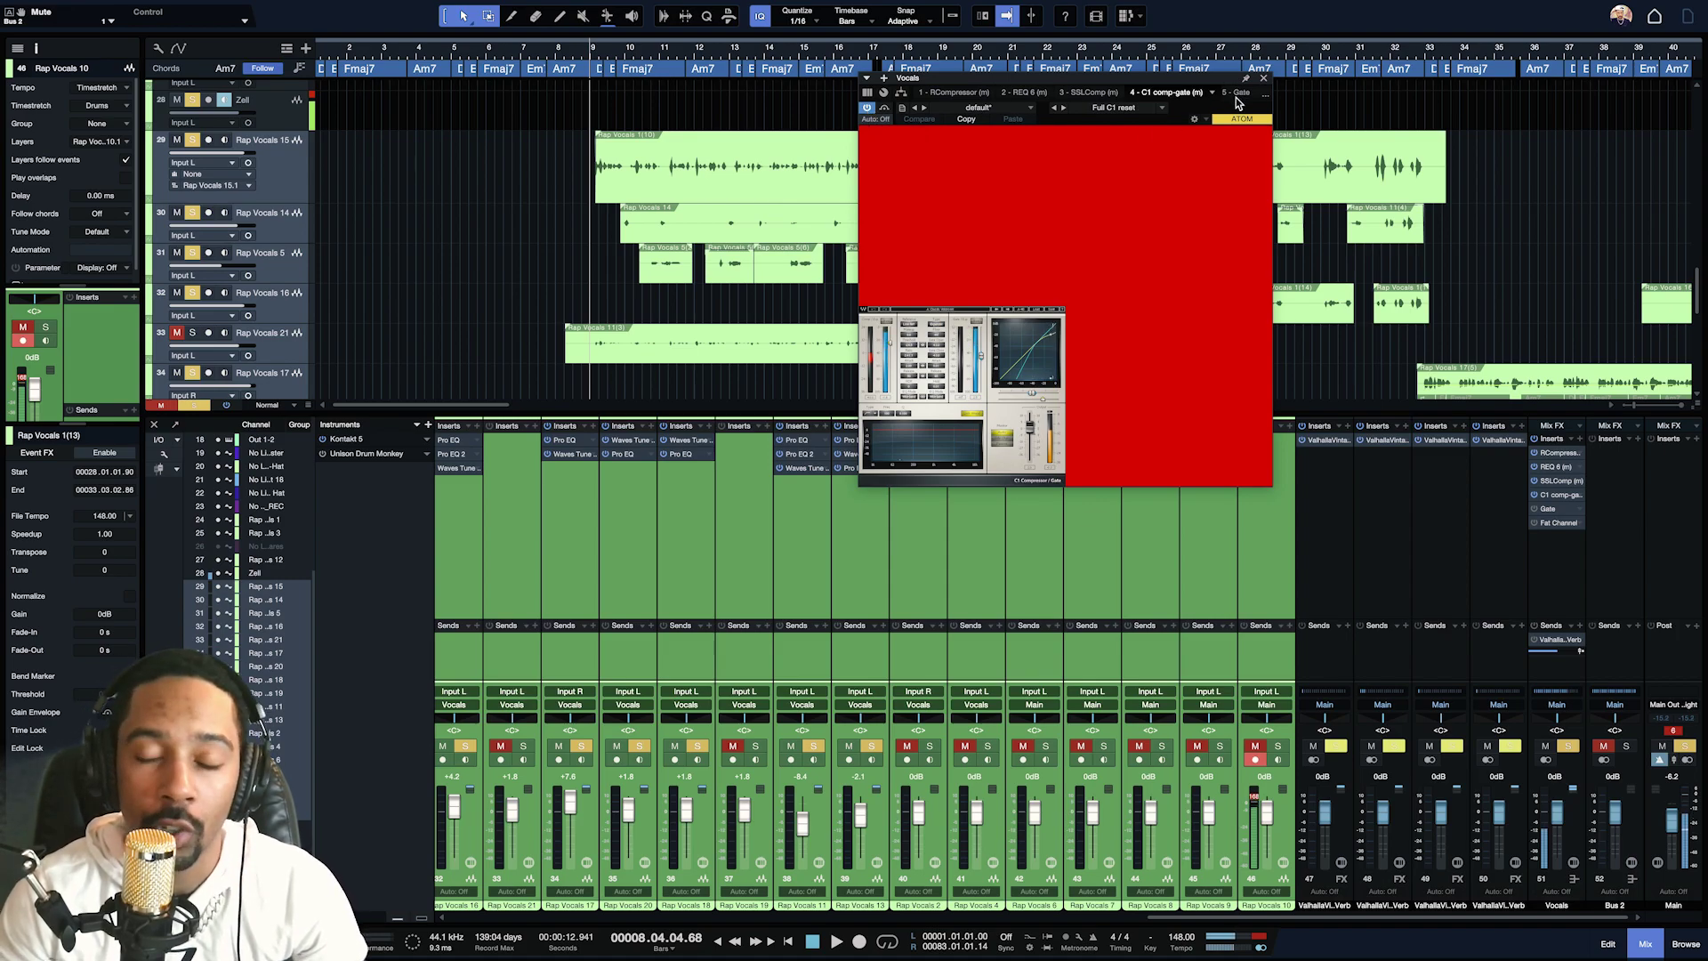
# Enable the bus Gate, lower its threshold to about -44.5 dB, then view Fat Channel XT.
pyautogui.click(1235, 101)
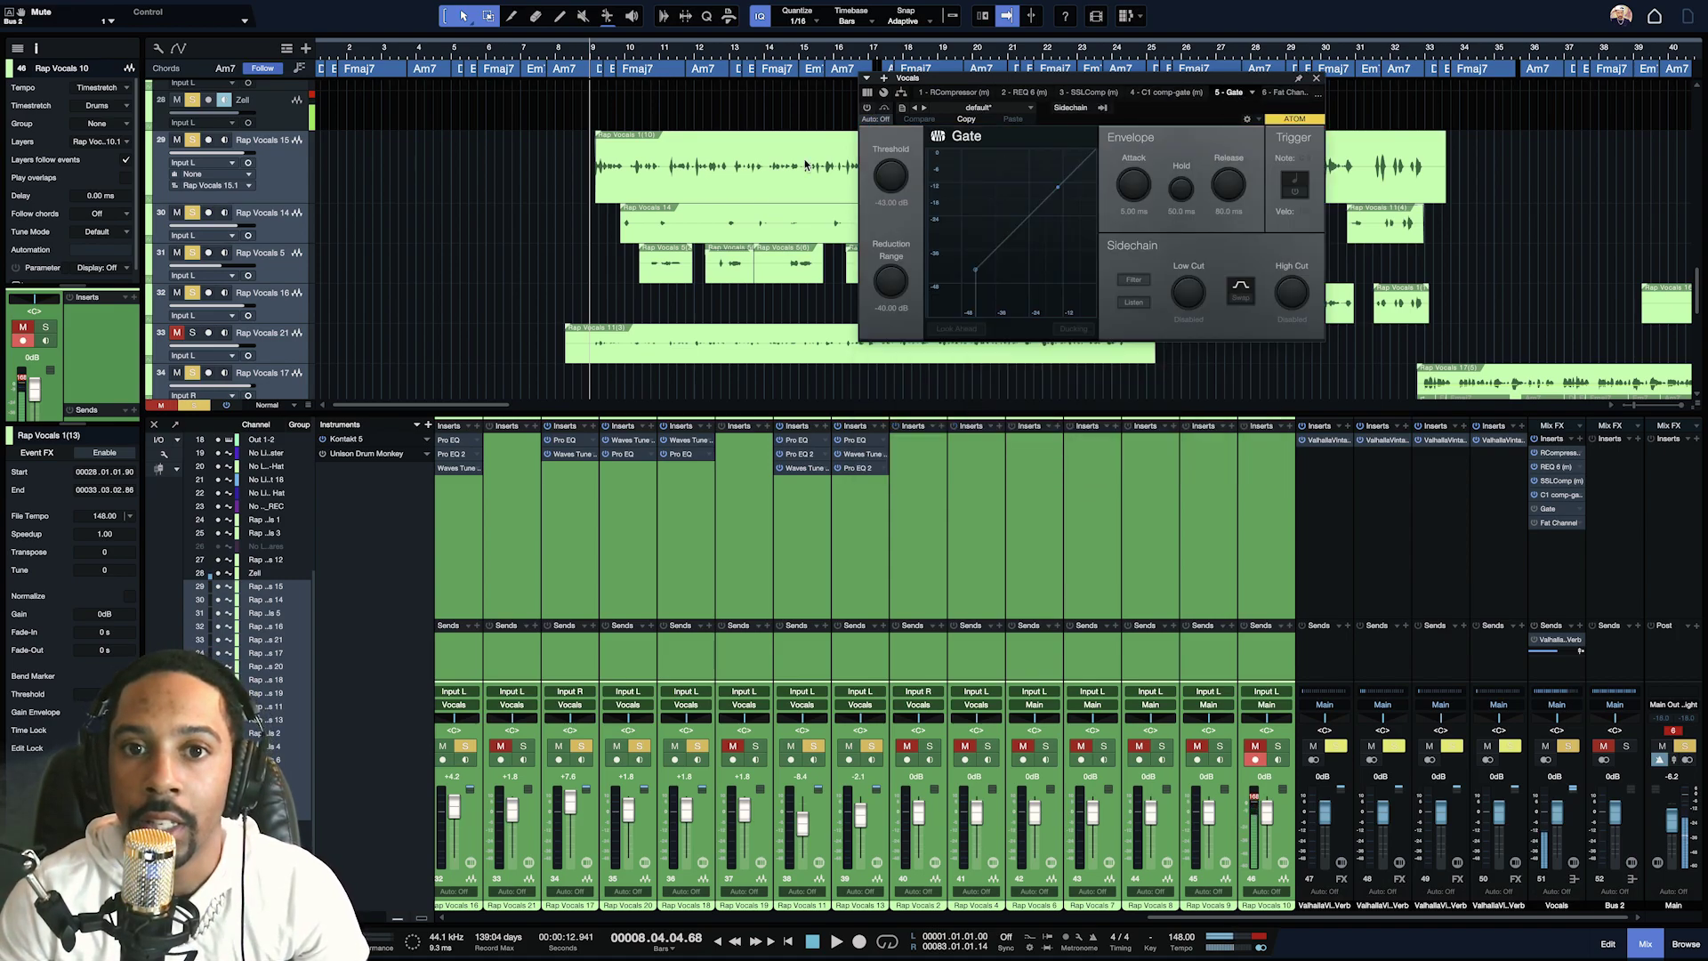
pyautogui.click(867, 108)
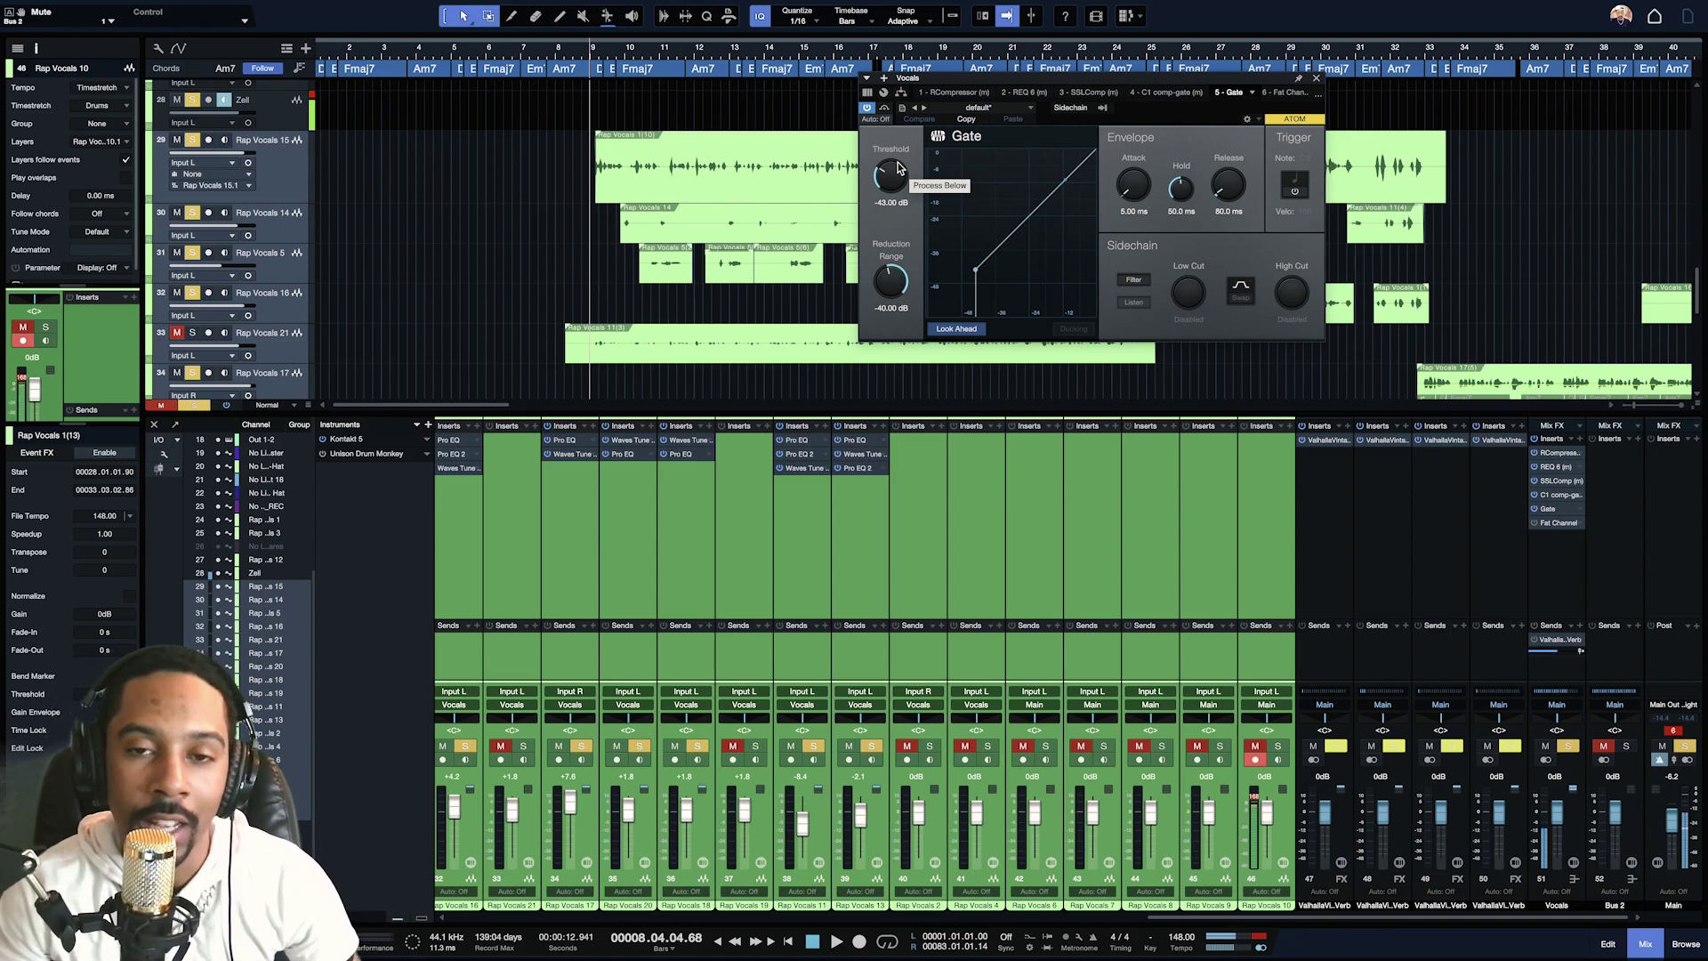
pyautogui.moveTo(899, 170); pyautogui.dragTo(896, 168)
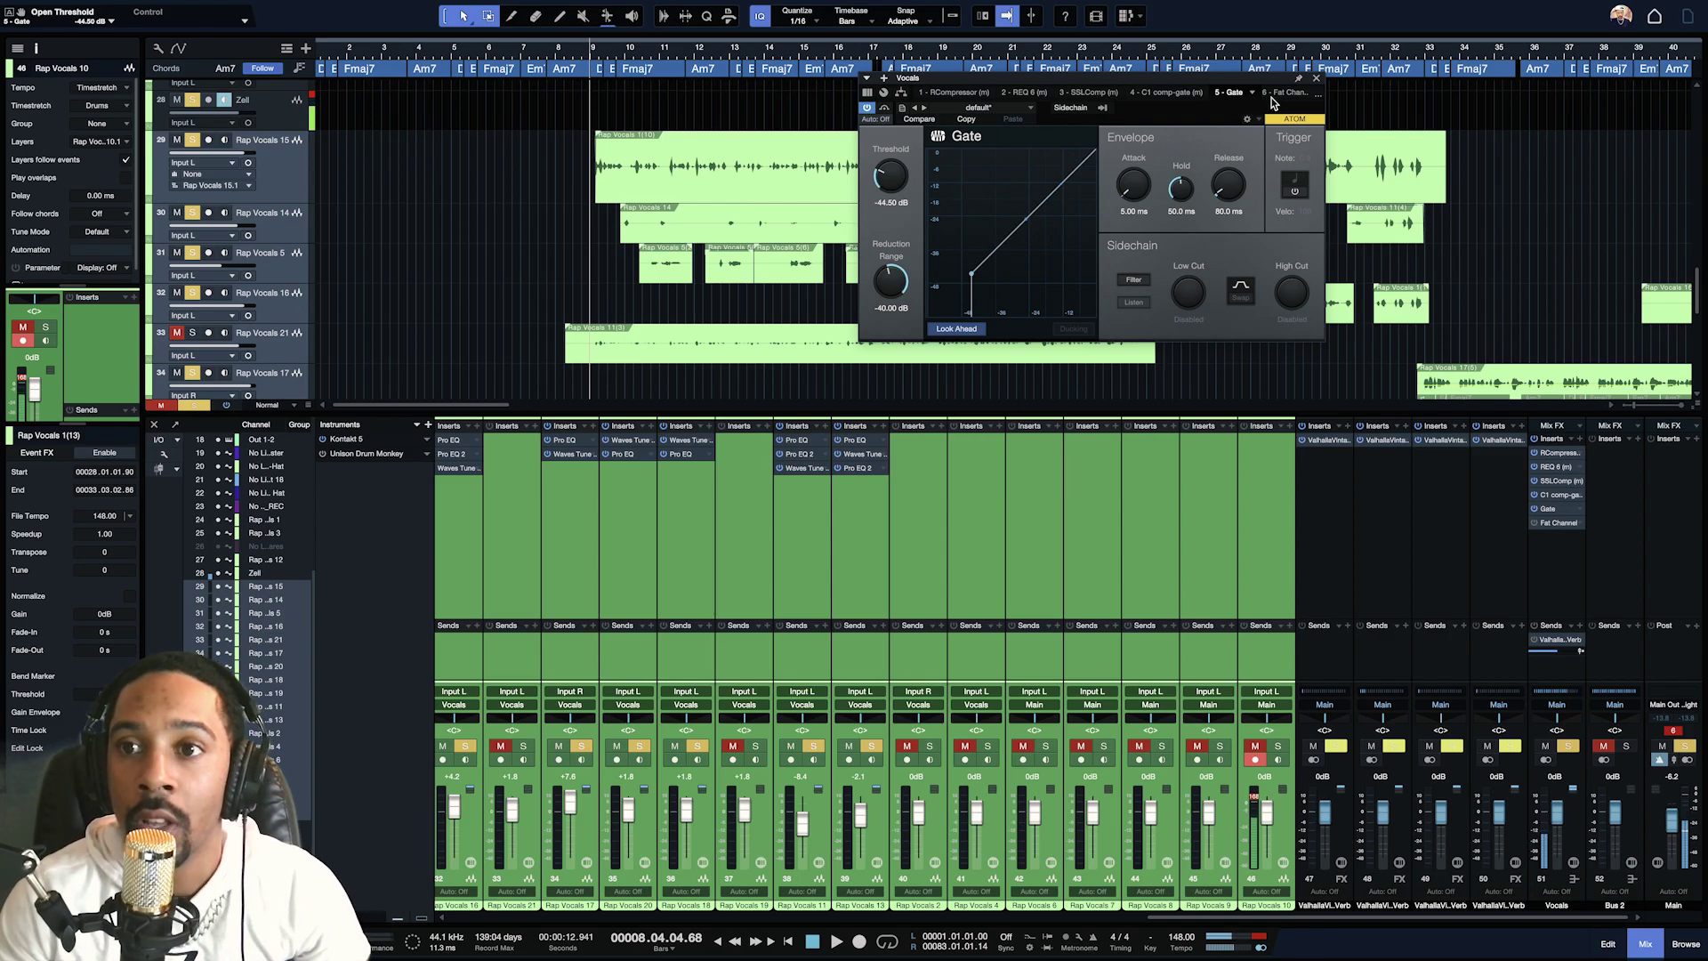
pyautogui.click(1277, 94)
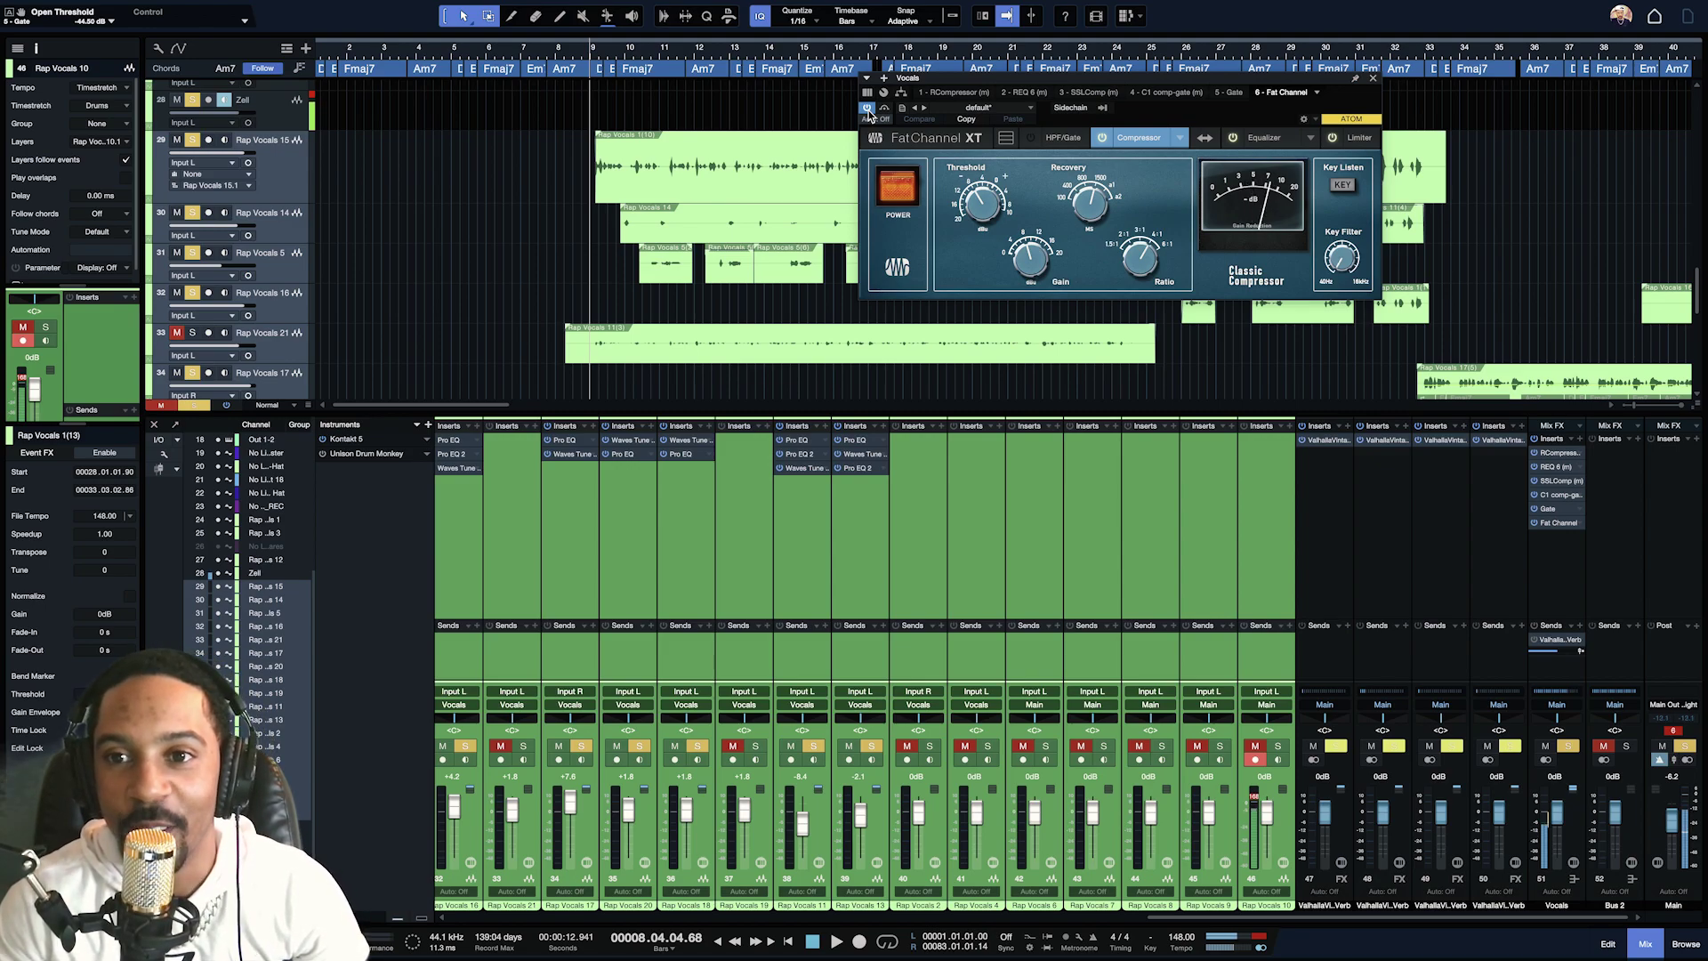
# Check Fat Channel XT's equalizer and limiter, close the window, and set Main to 0 dB.
pyautogui.click(1261, 140)
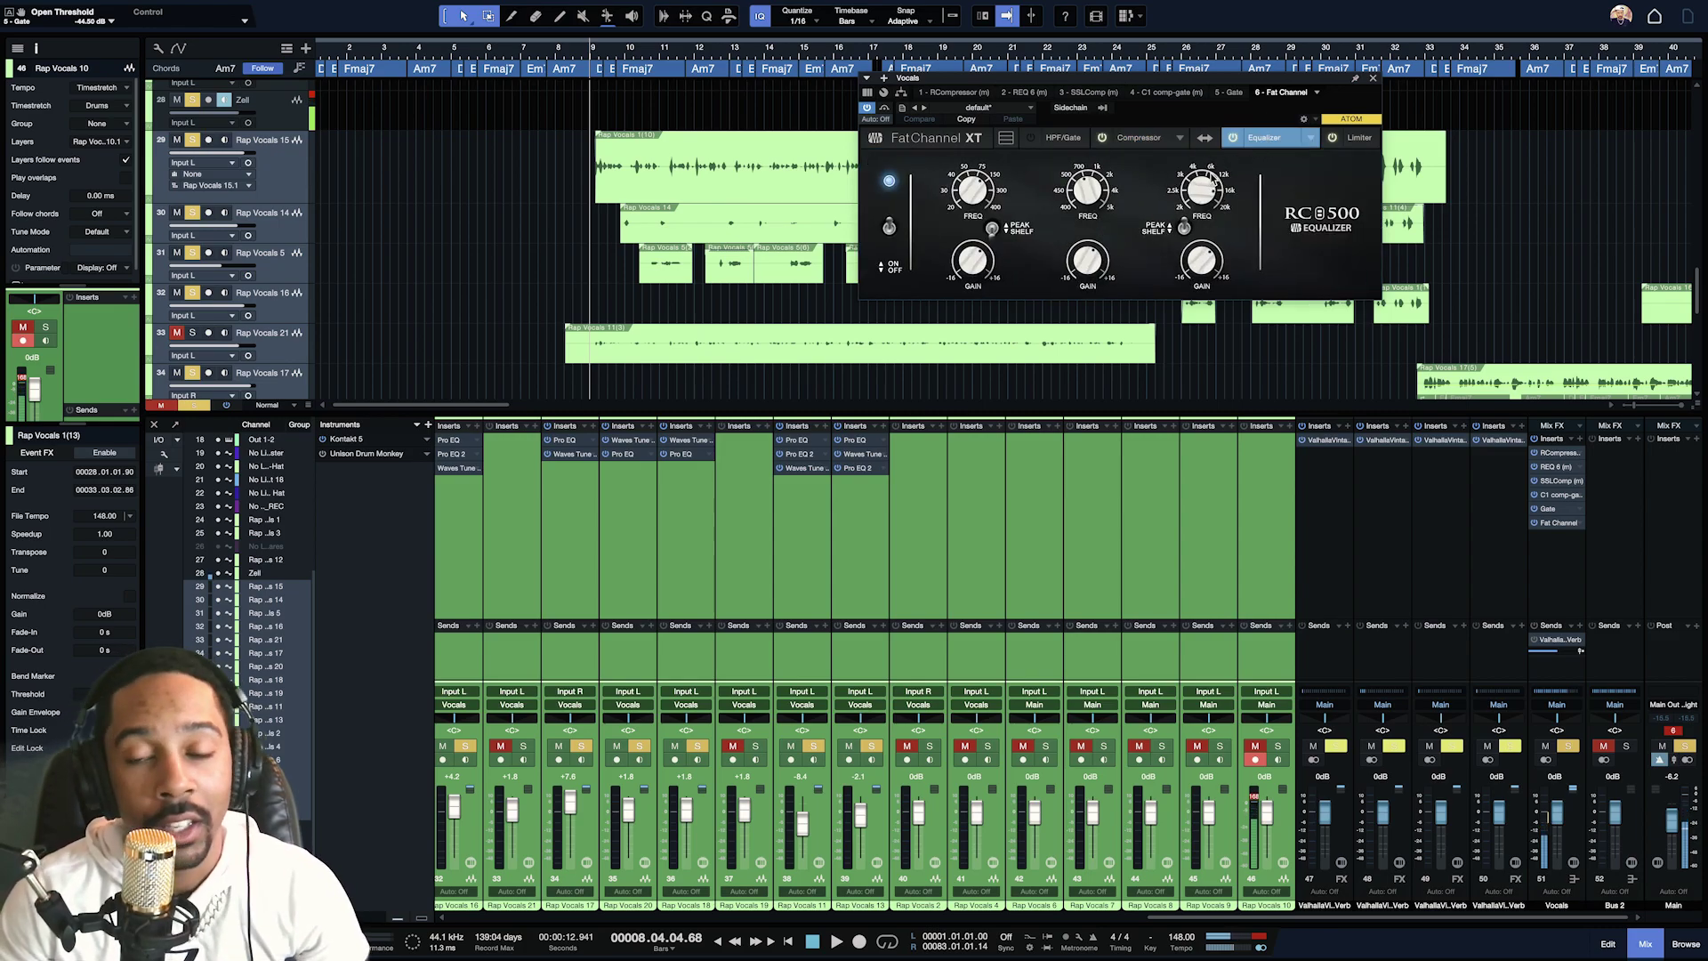
pyautogui.click(1353, 140)
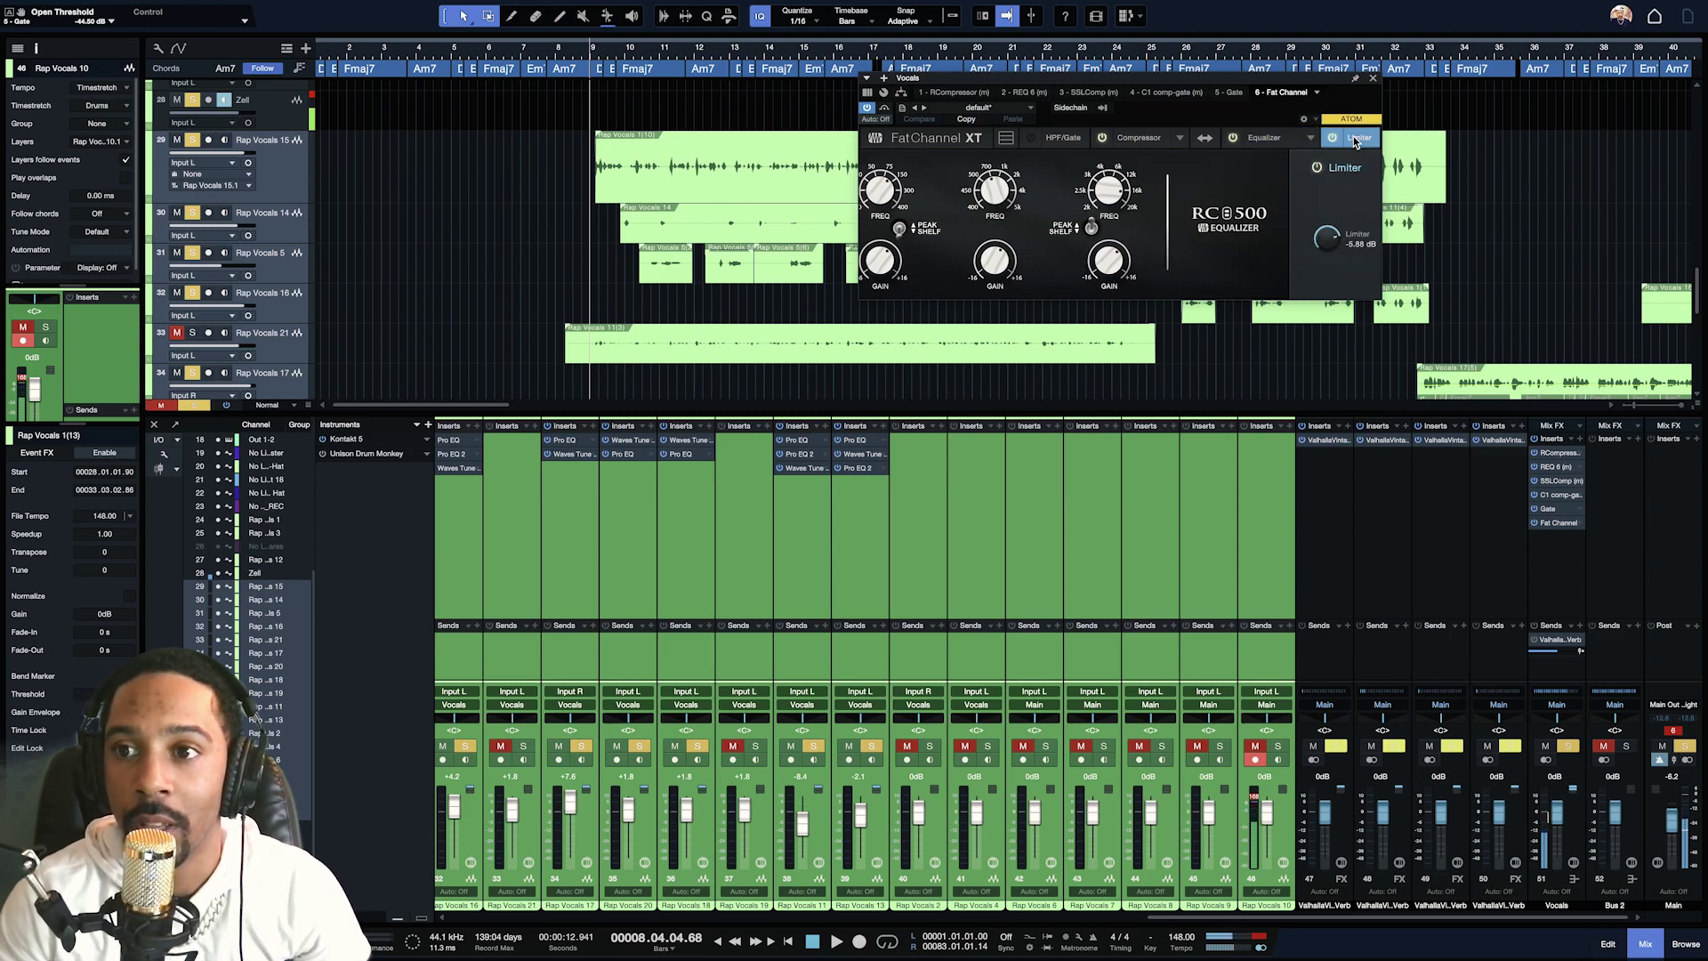
pyautogui.click(1373, 83)
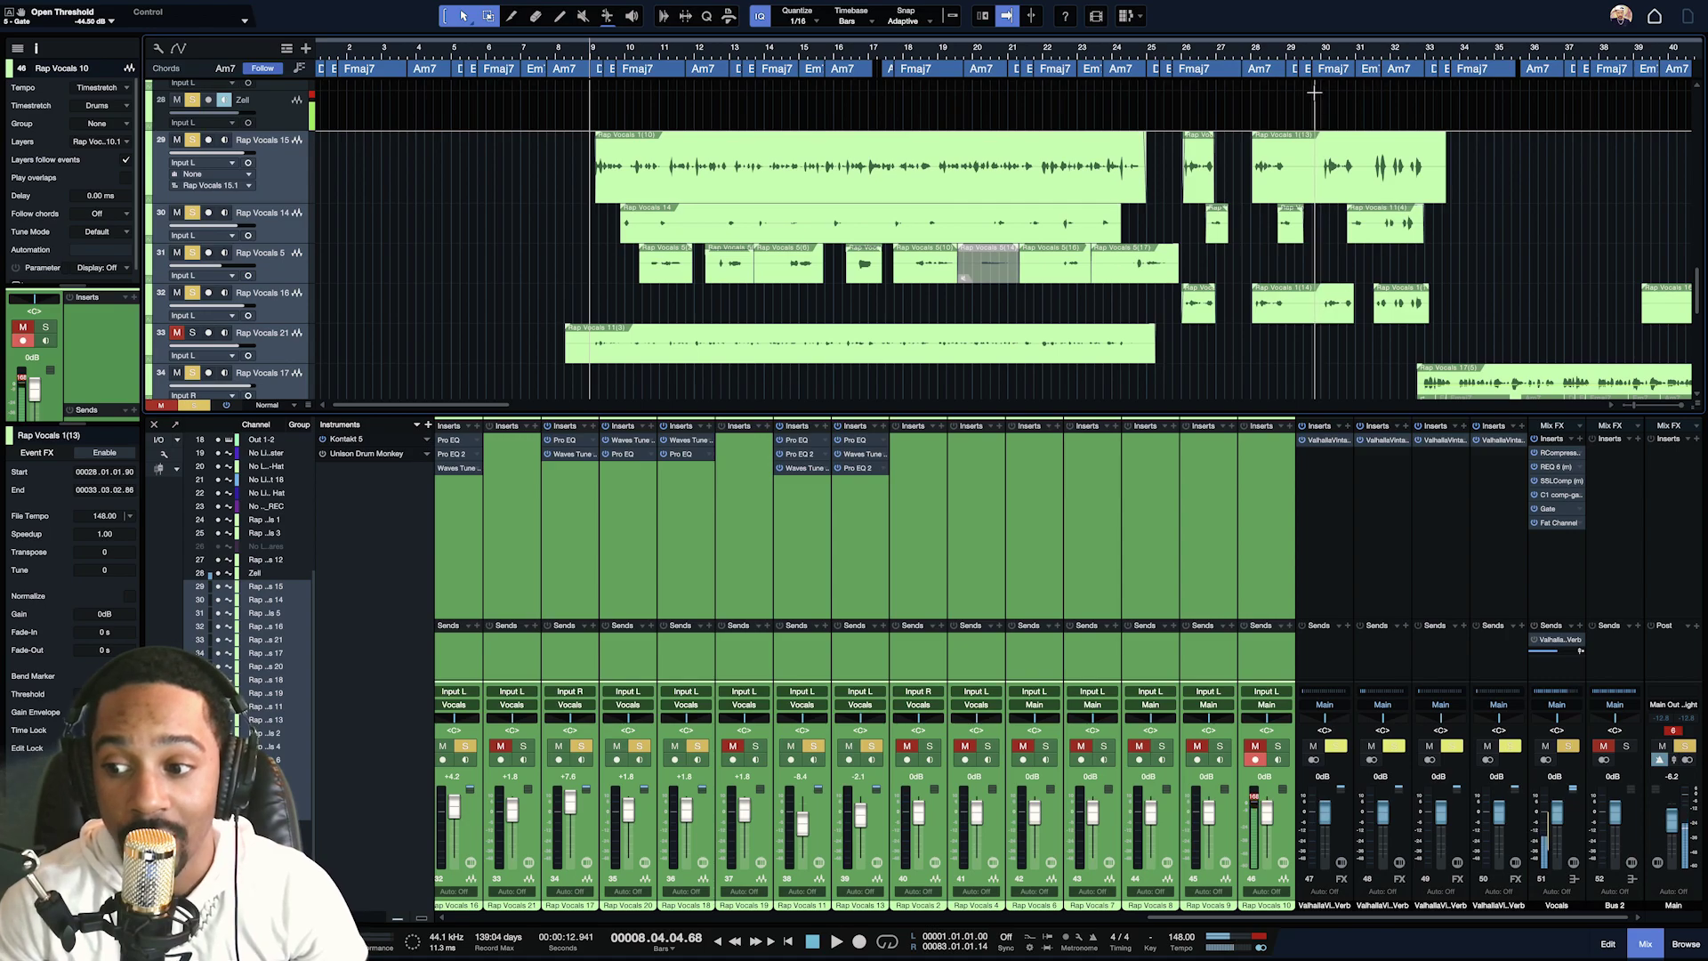
pyautogui.moveTo(1667, 818); pyautogui.dragTo(1679, 822)
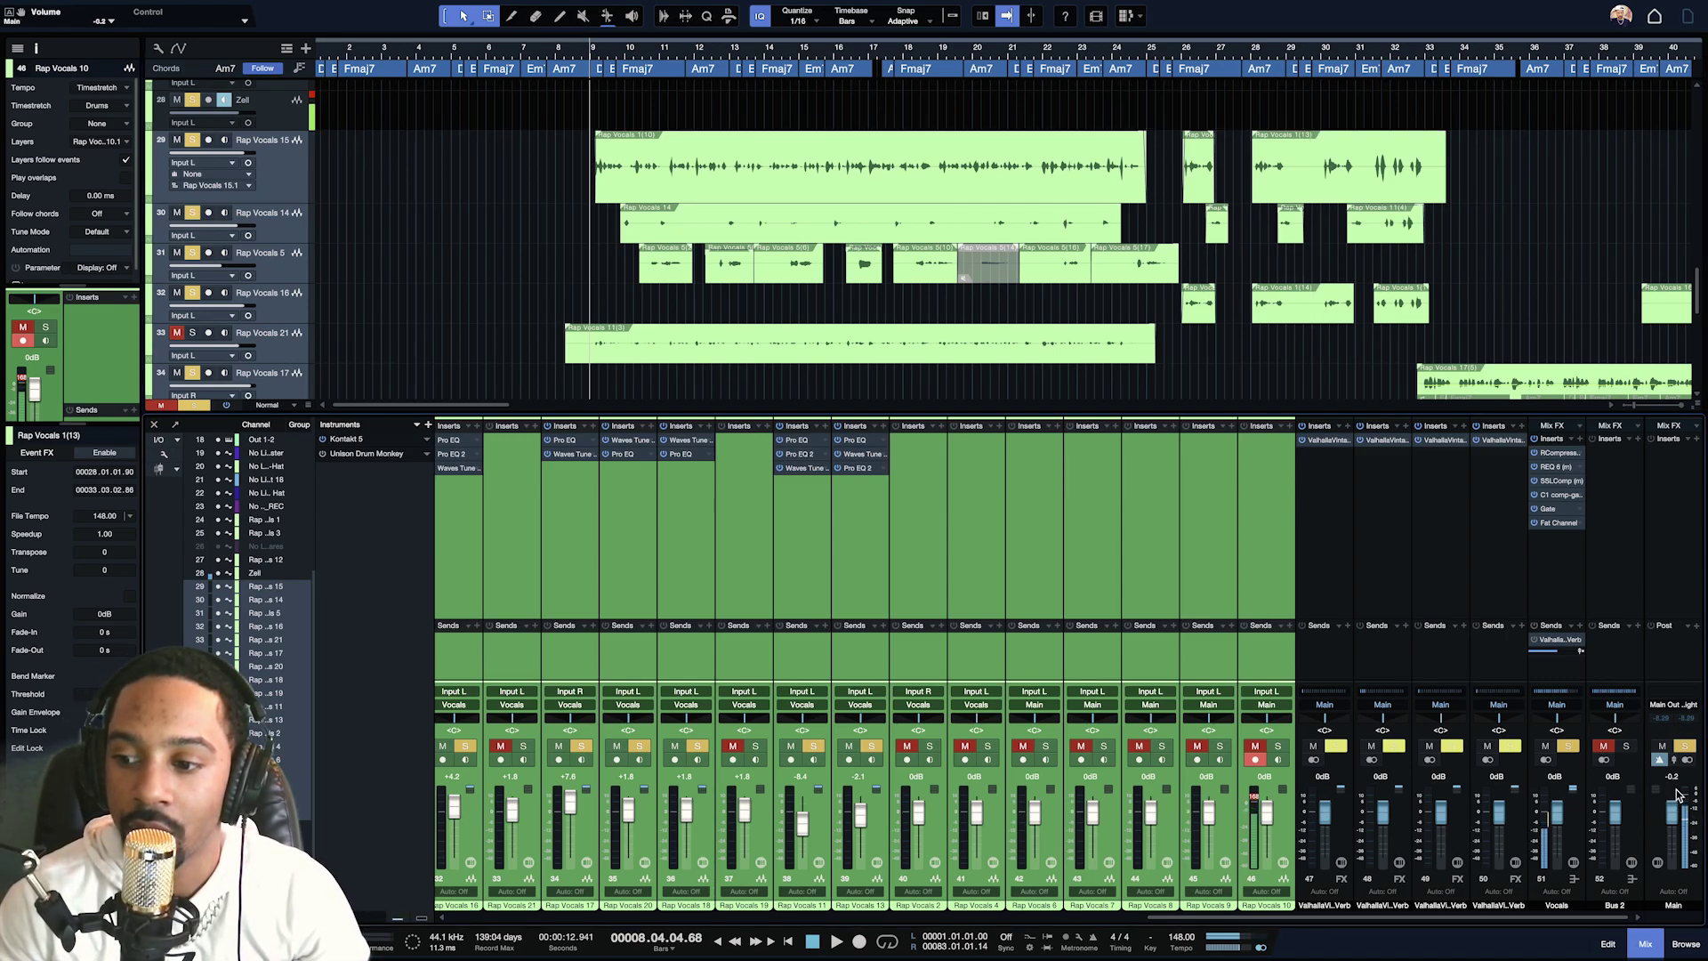
pyautogui.moveTo(1679, 797); pyautogui.dragTo(1677, 788)
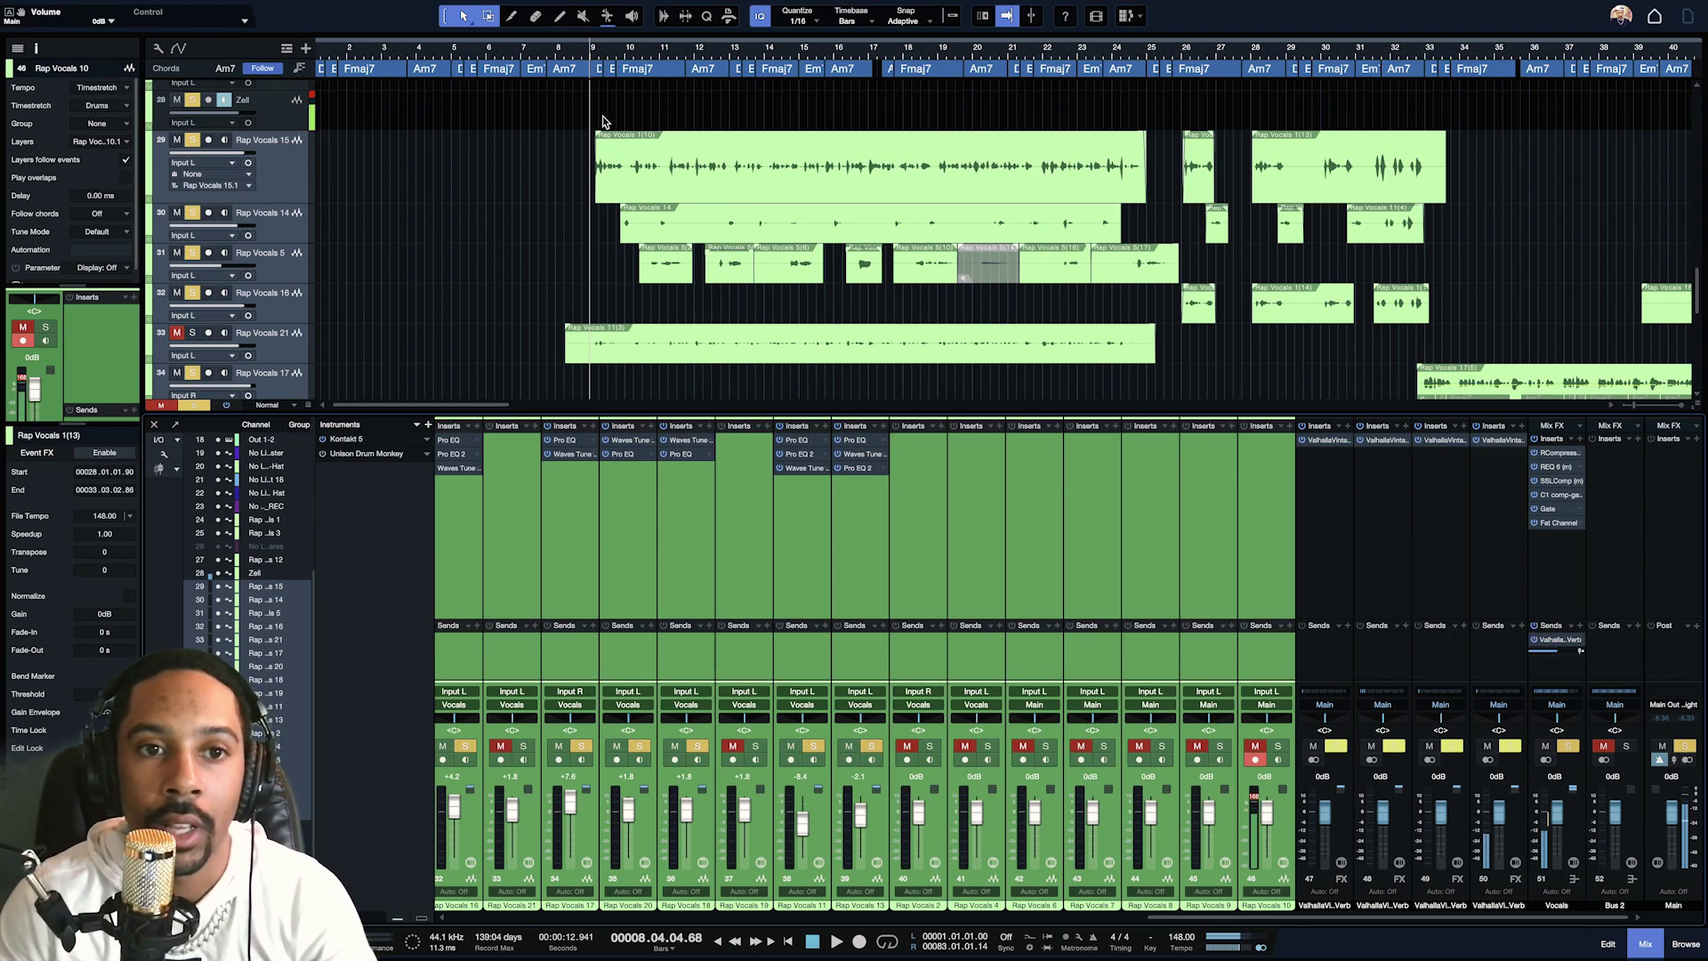
# Play the song, toggle Bus 2's mute during playback, then stop.
pyautogui.press('space')
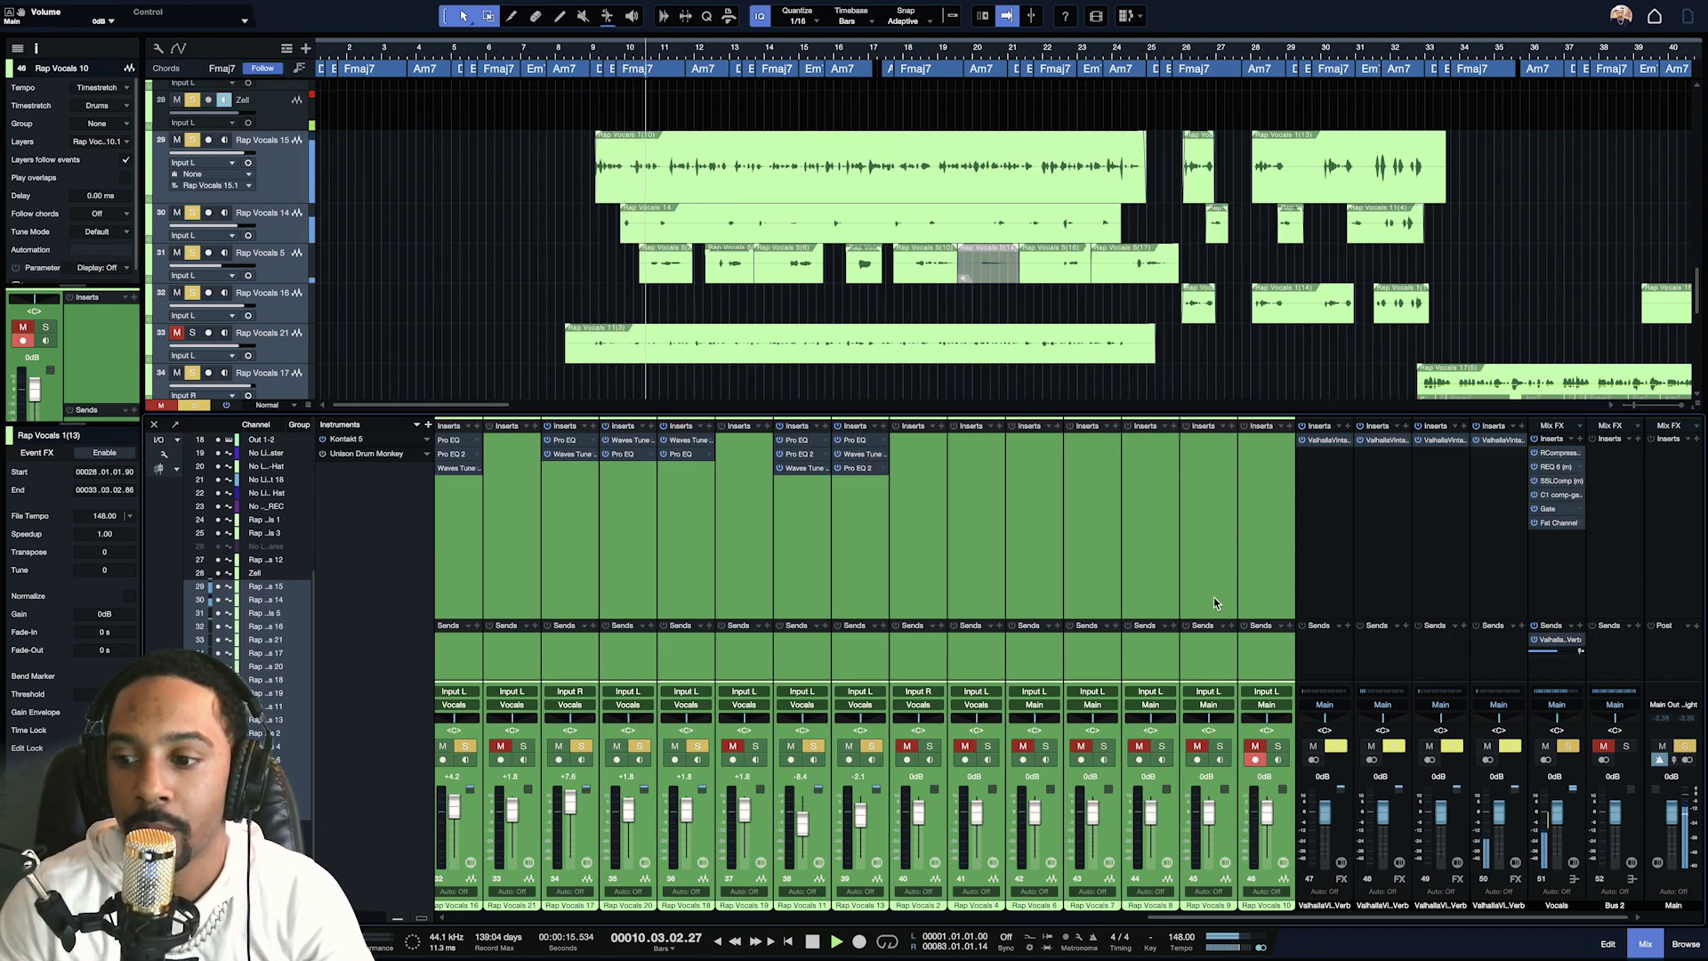
pyautogui.click(1603, 746)
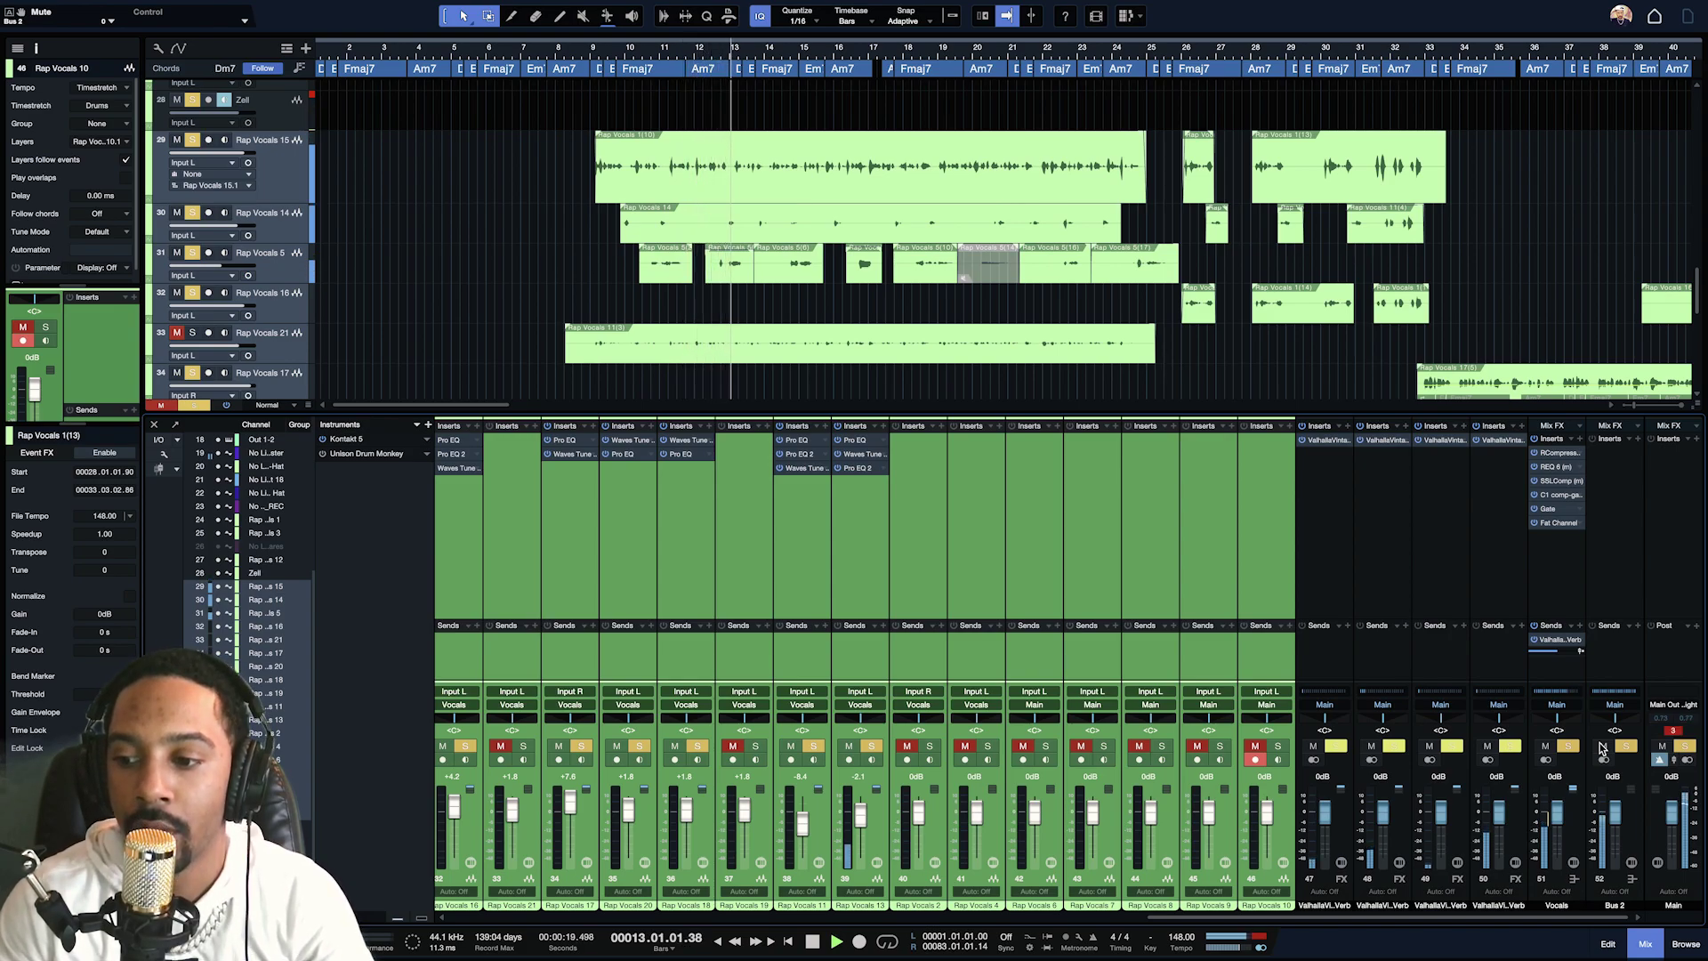
pyautogui.press('space')
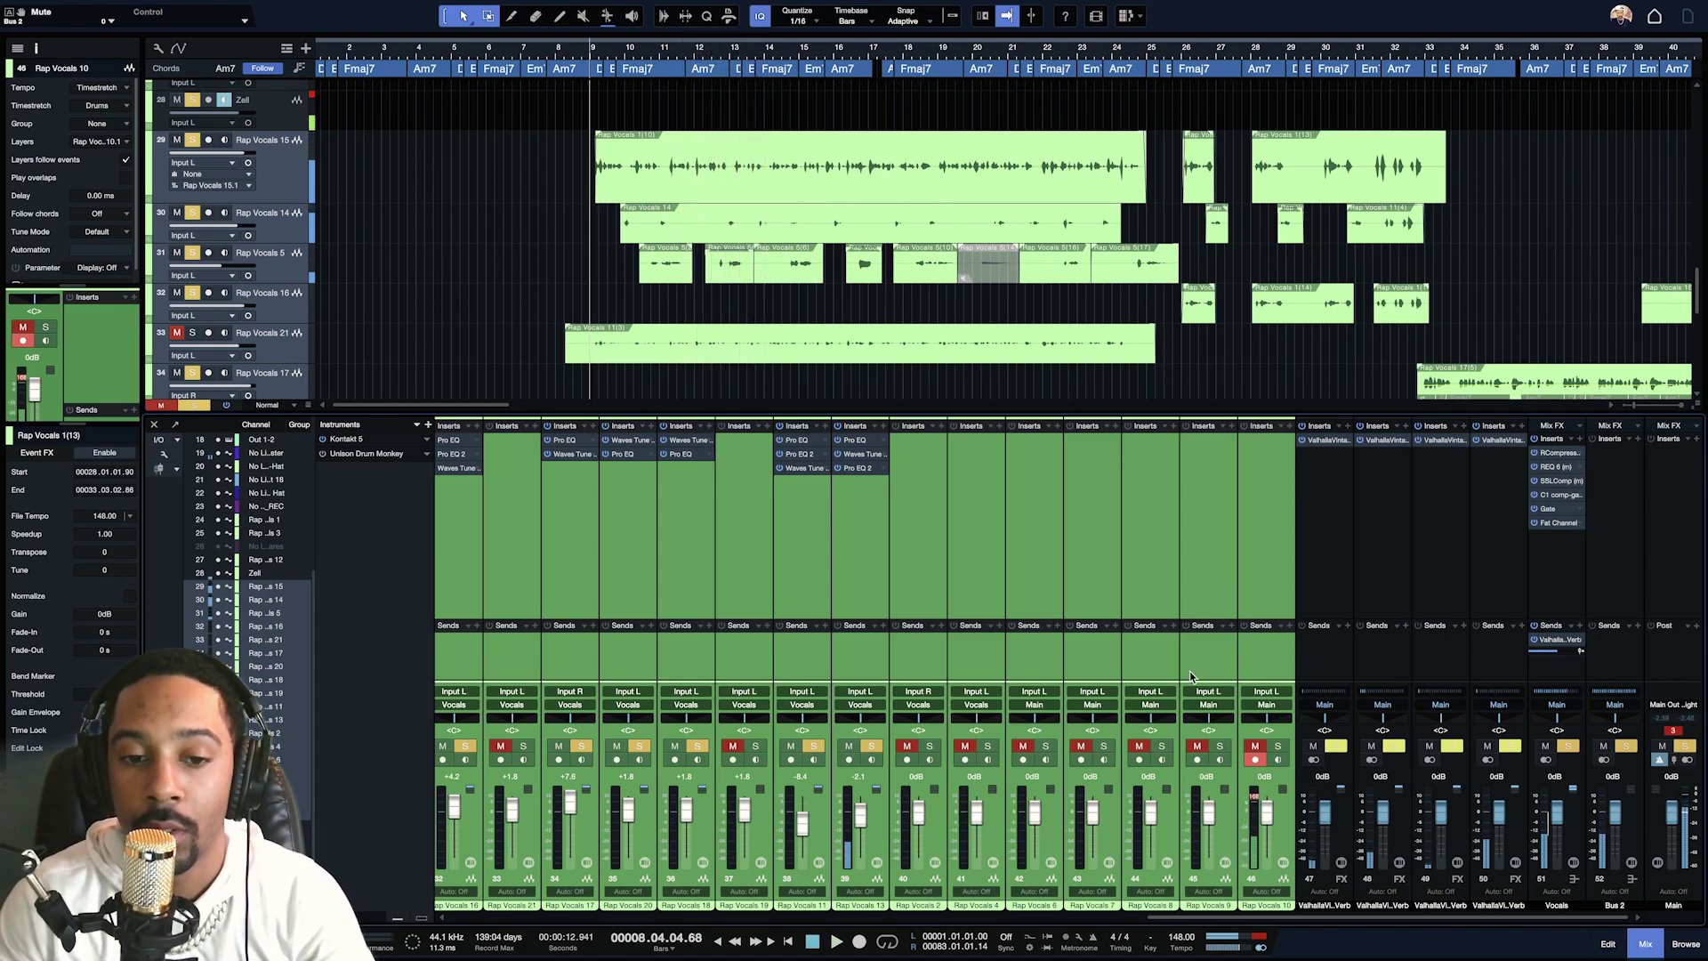
pyautogui.hscroll(-1, 875, 625)
pyautogui.hscroll(-4, 876, 624)
pyautogui.hscroll(-2, 875, 625)
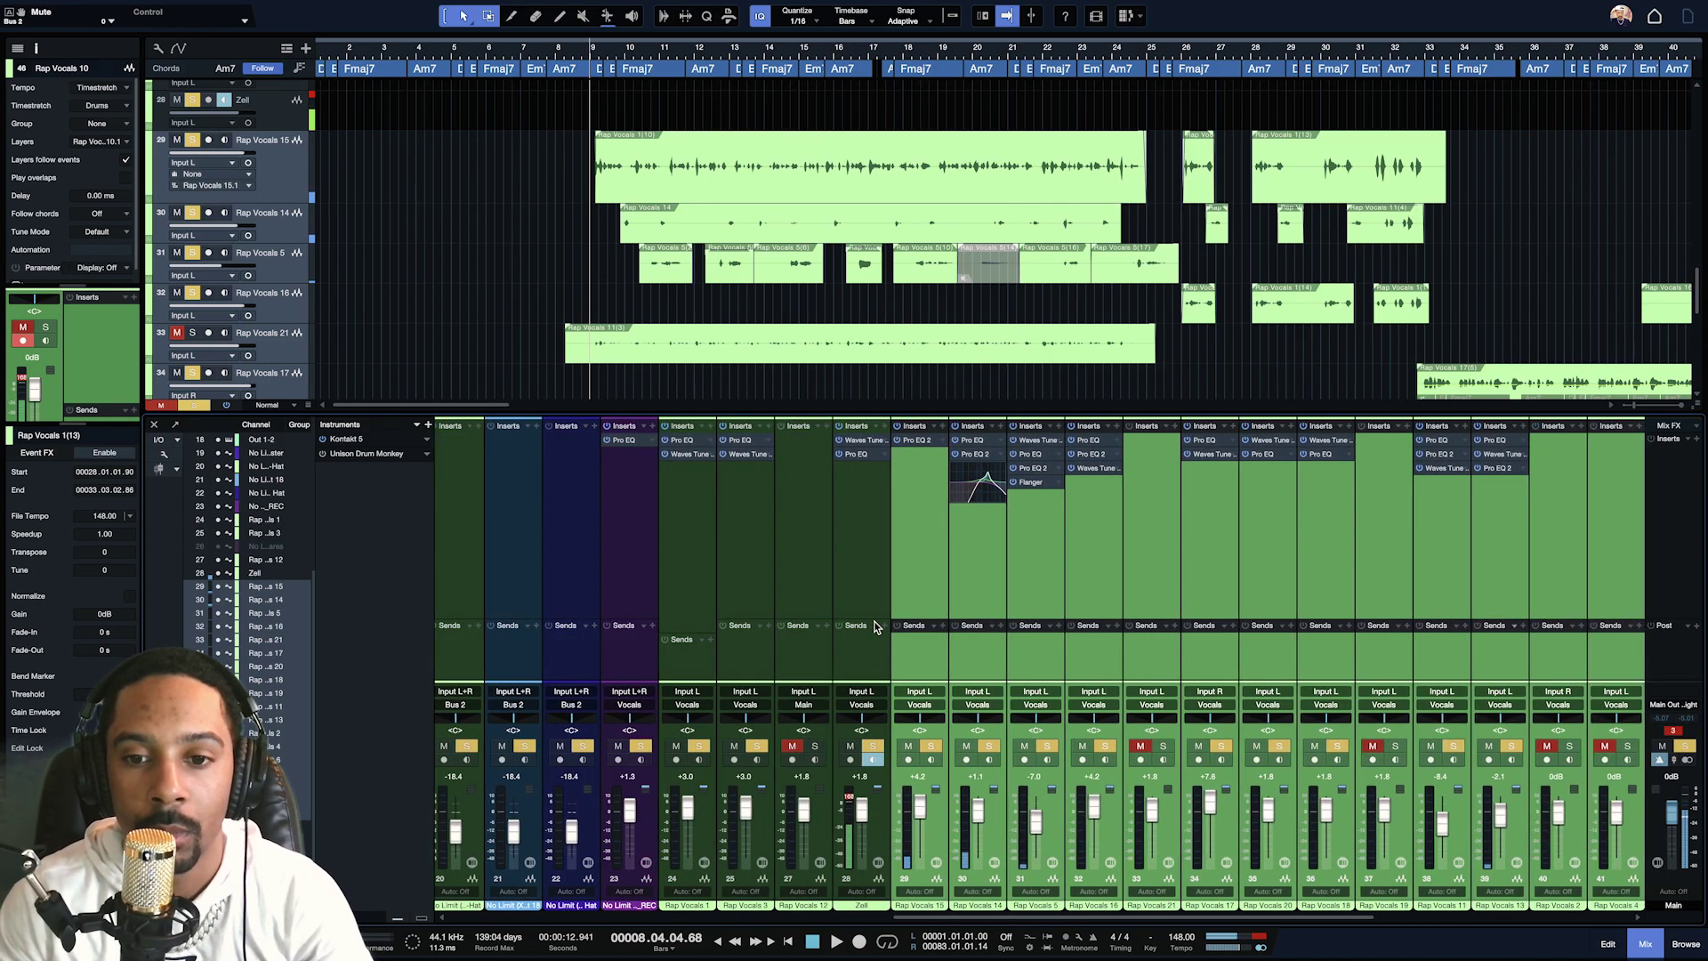
# Add a low cut at about 114 Hz to Rap Vocals 15's Pro EQ.
pyautogui.click(282, 163)
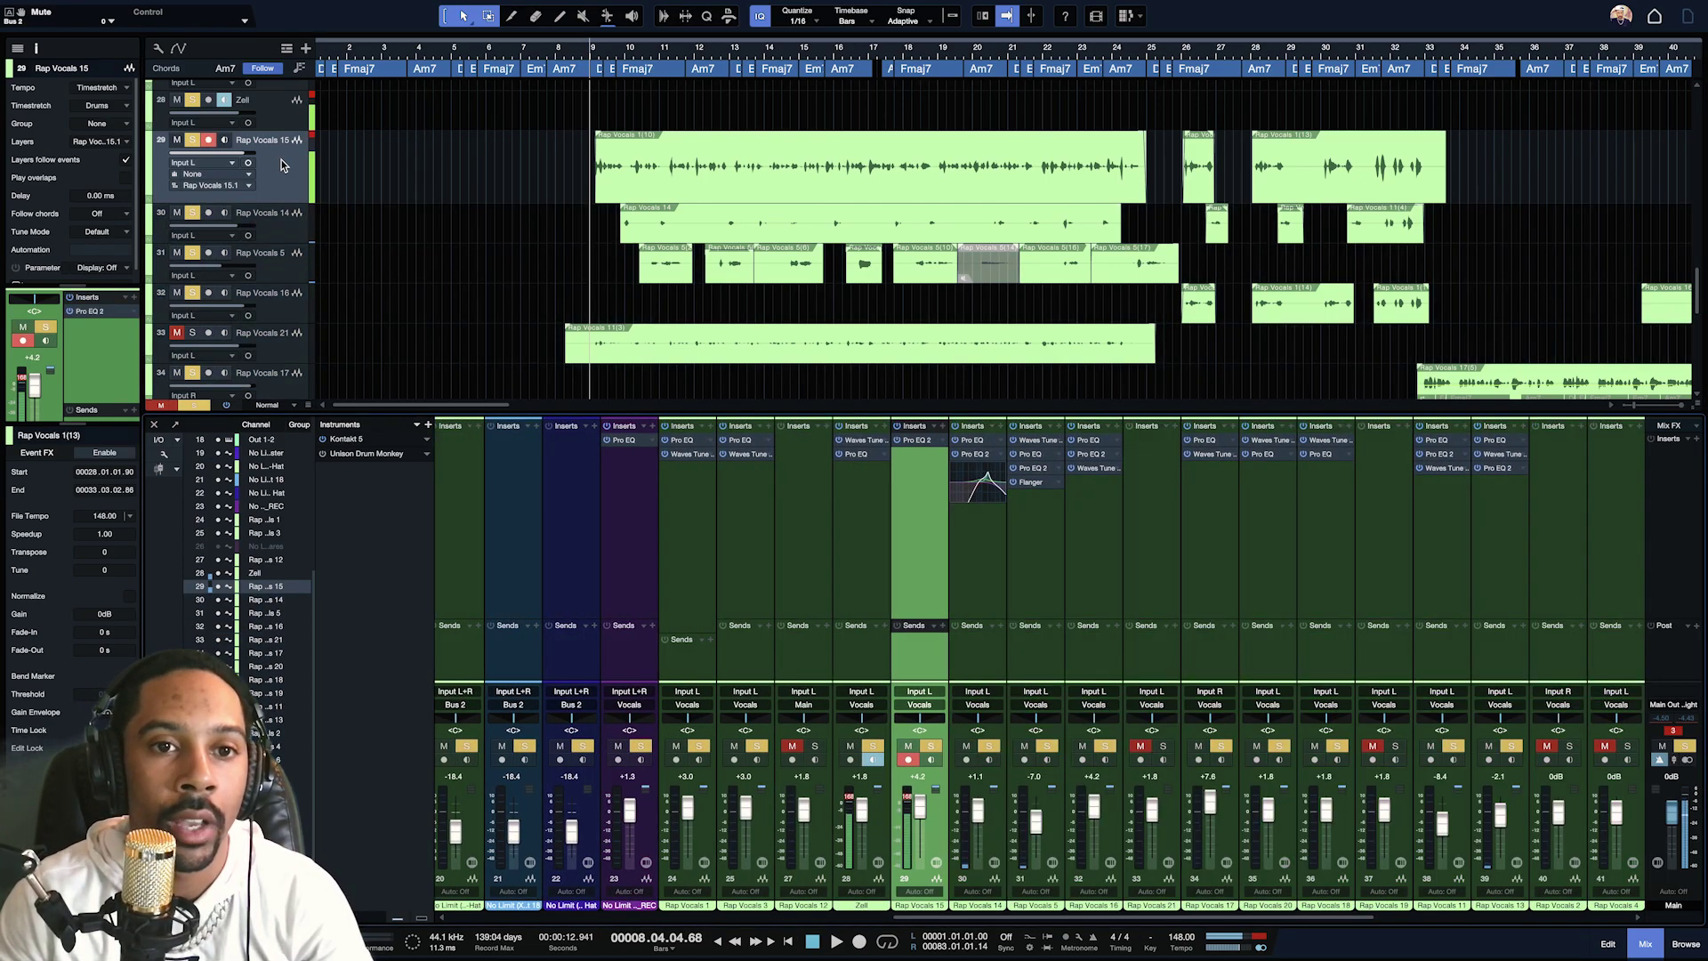
pyautogui.click(925, 447)
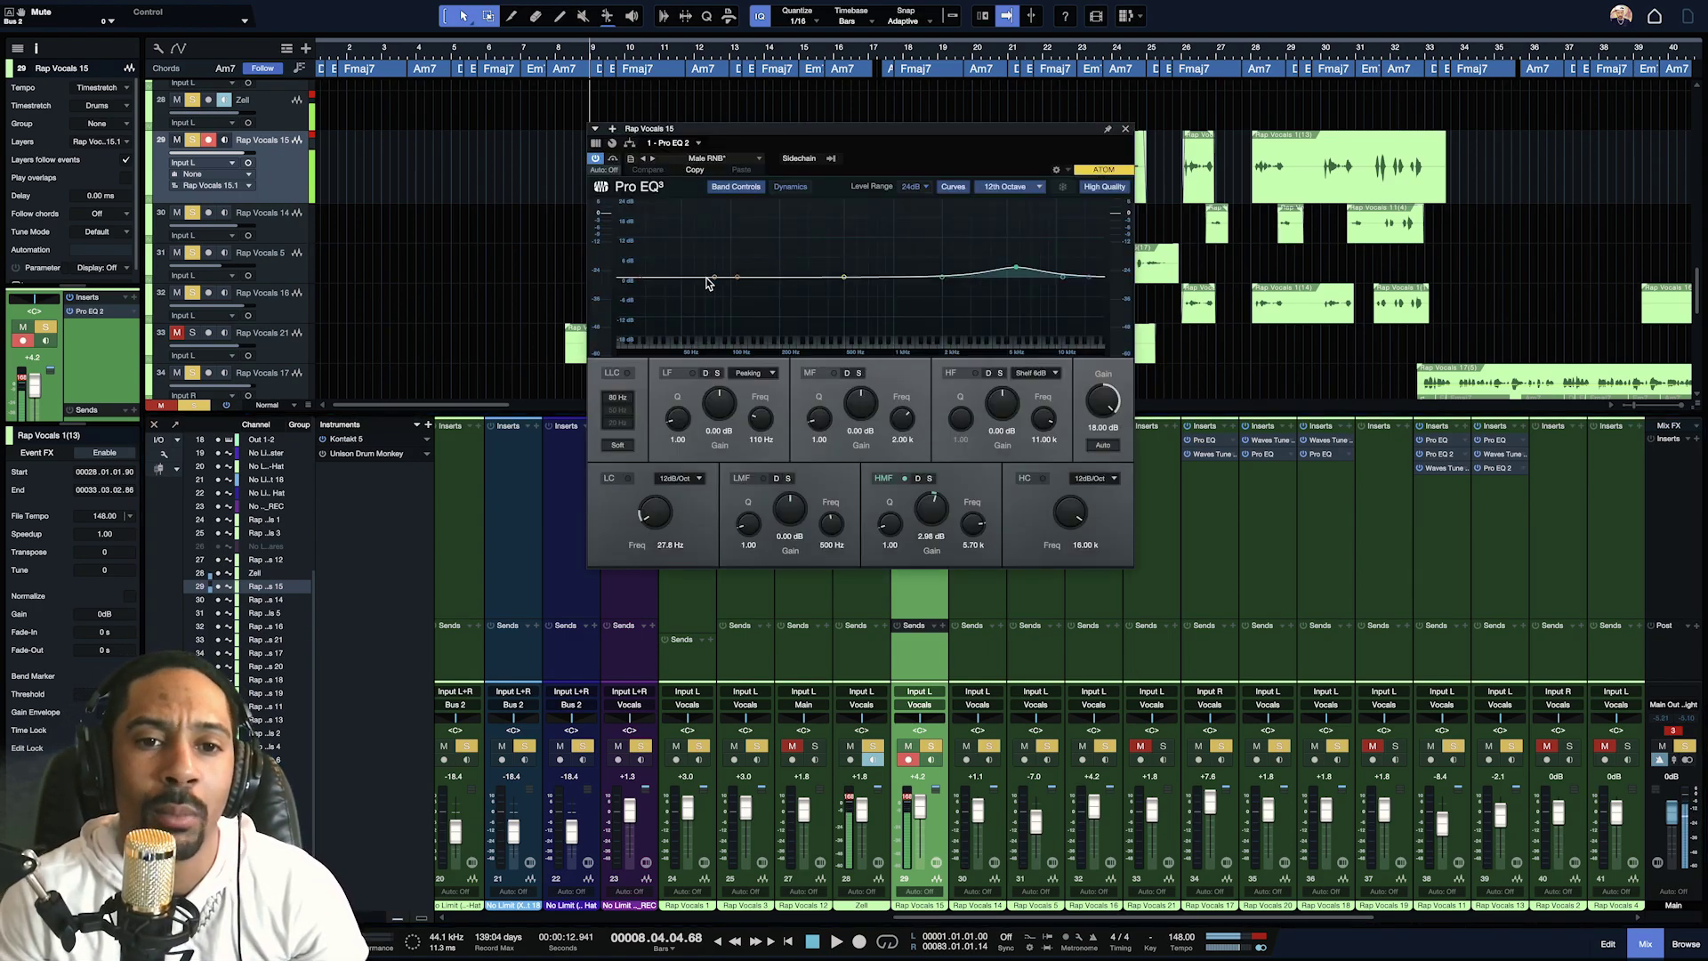
pyautogui.moveTo(639, 282); pyautogui.dragTo(740, 308)
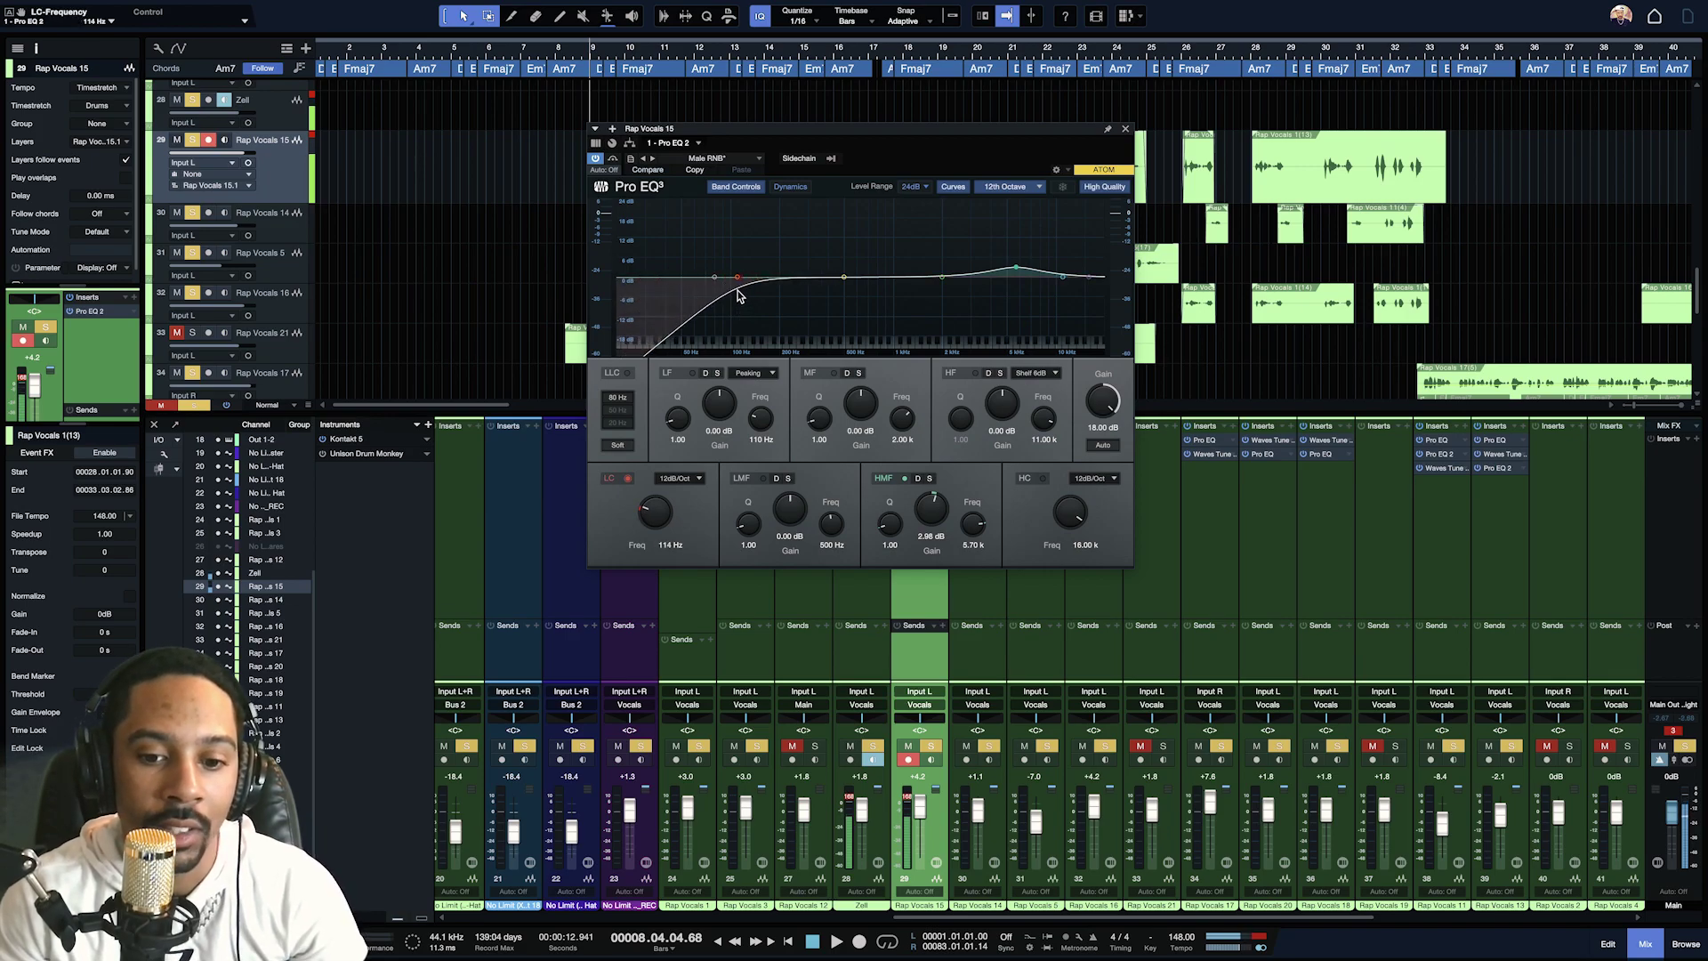
pyautogui.click(1124, 131)
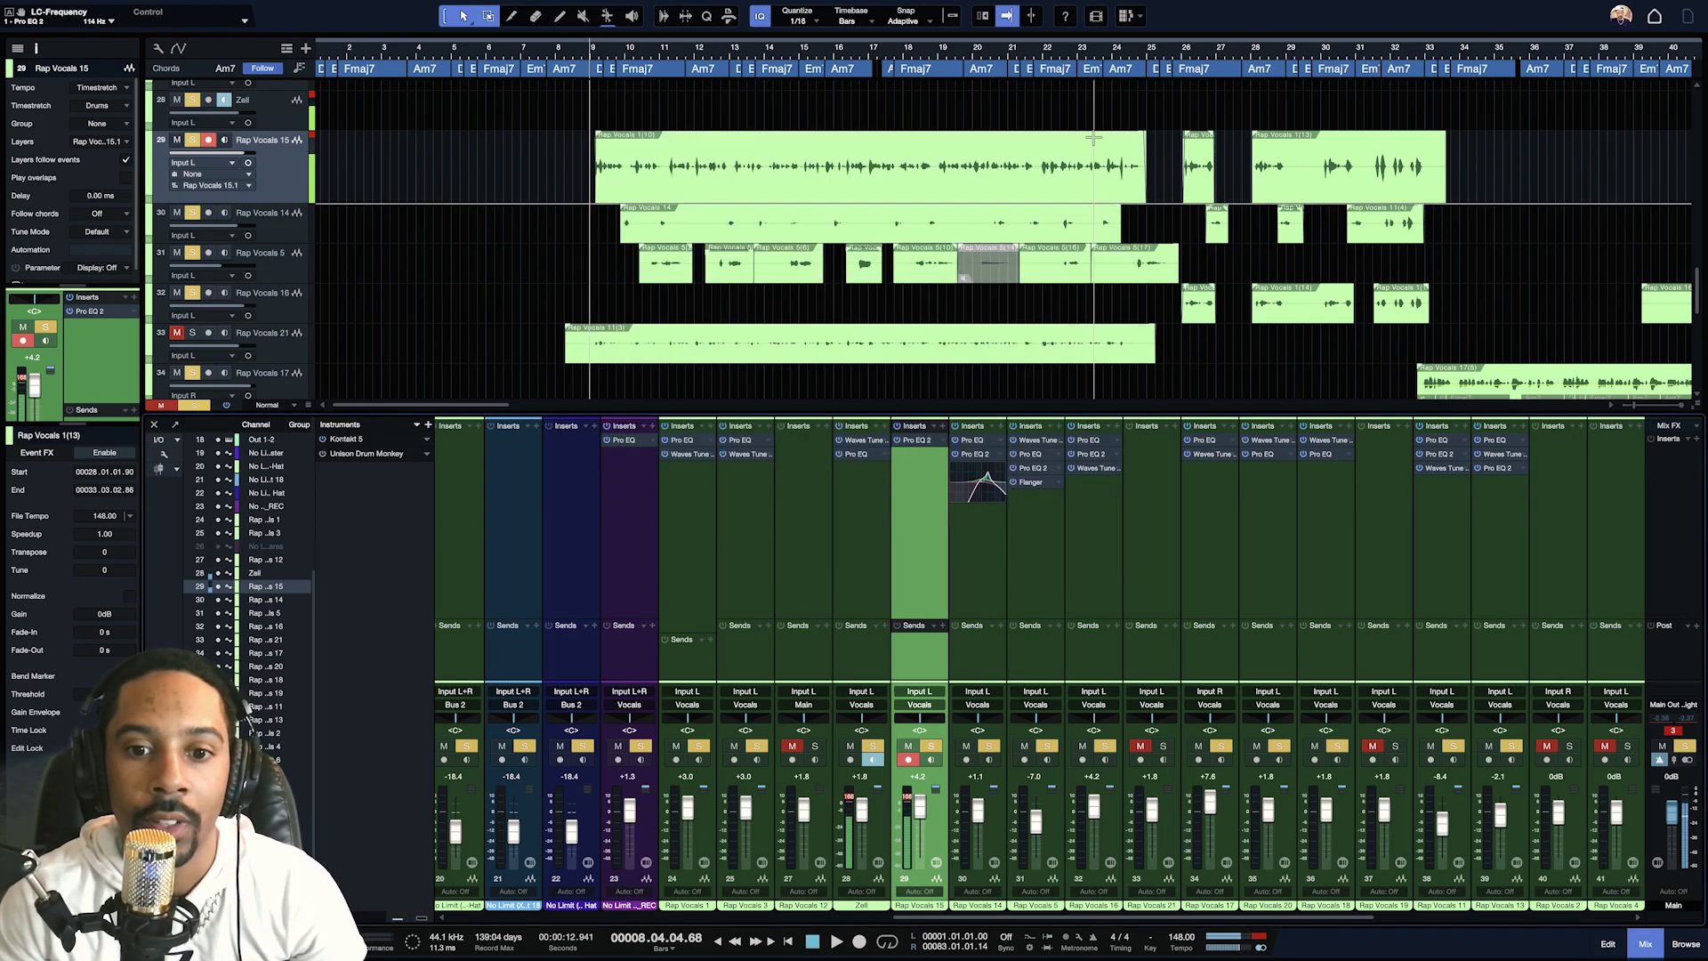
# Compare the Pro EQ against its flat curve, close it, and select Rap Vocals 14.
pyautogui.click(918, 440)
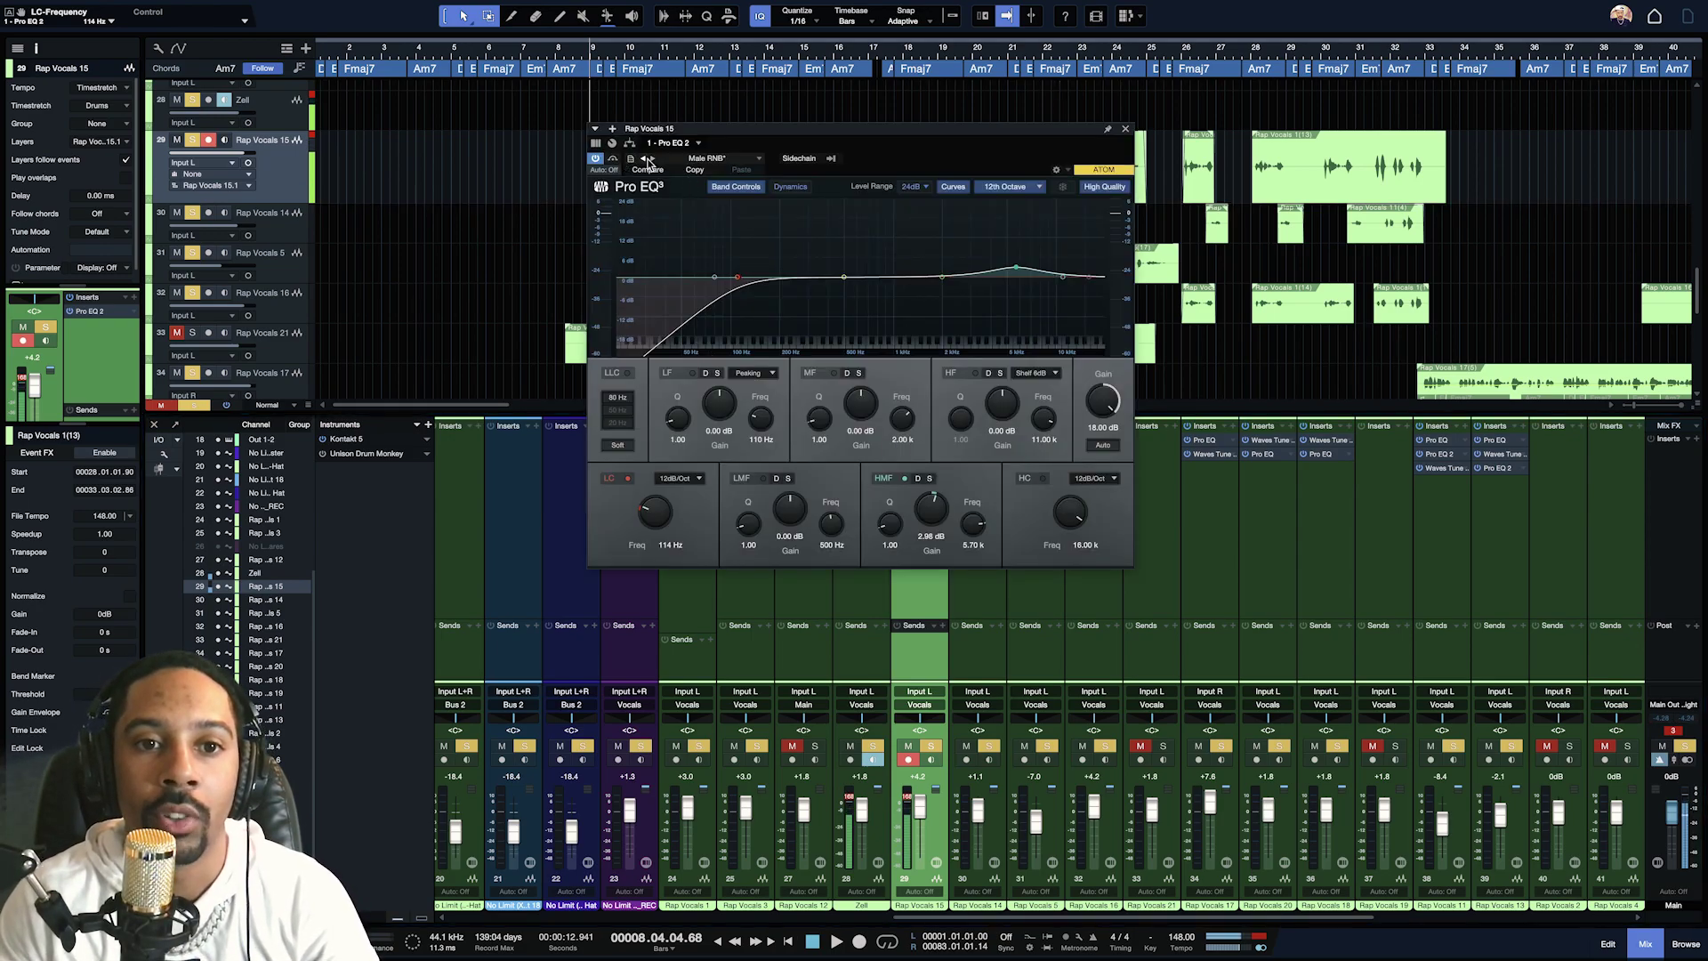
pyautogui.click(648, 160)
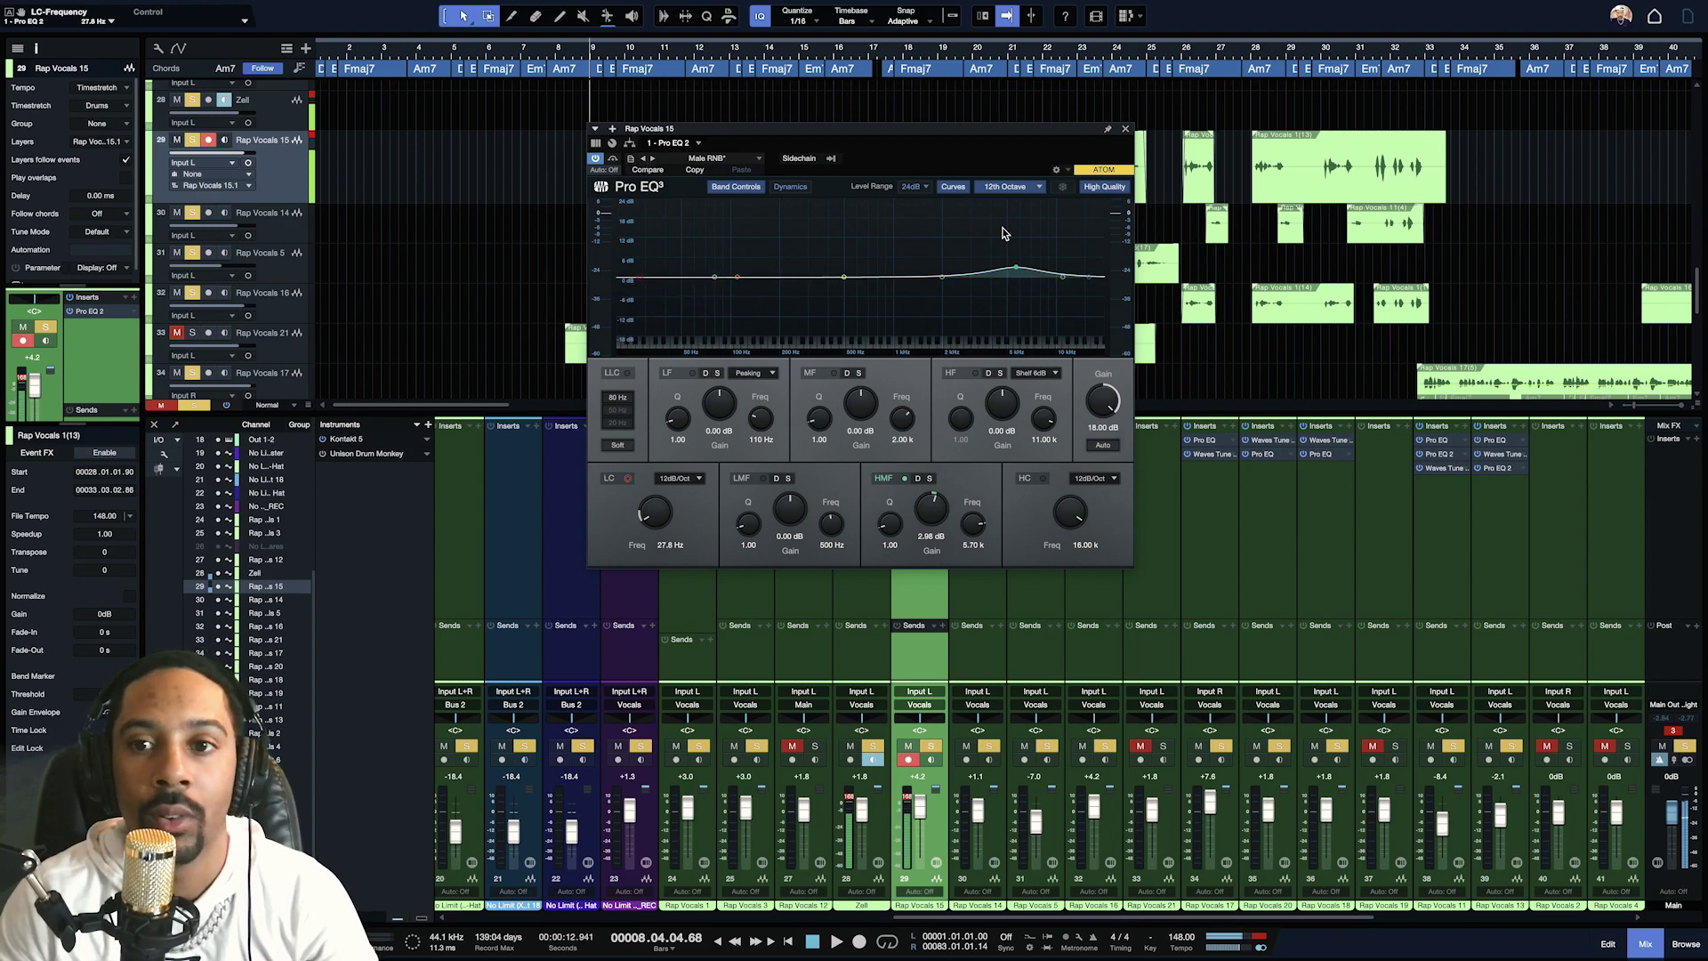
pyautogui.click(1125, 131)
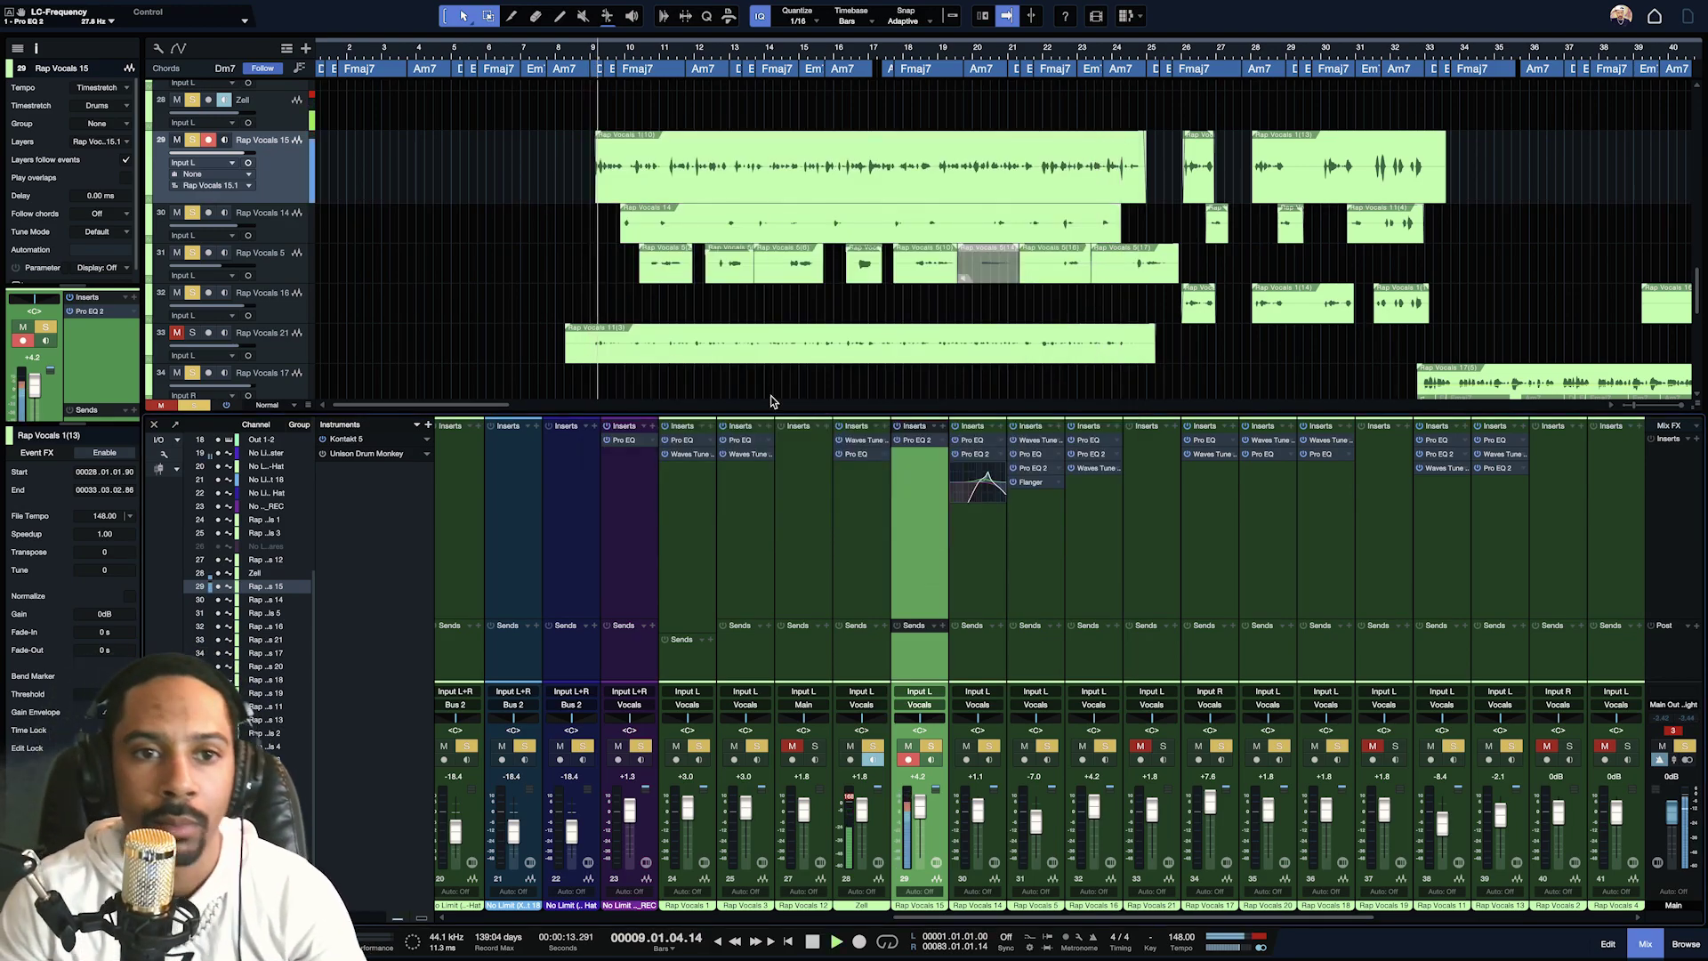
pyautogui.click(581, 236)
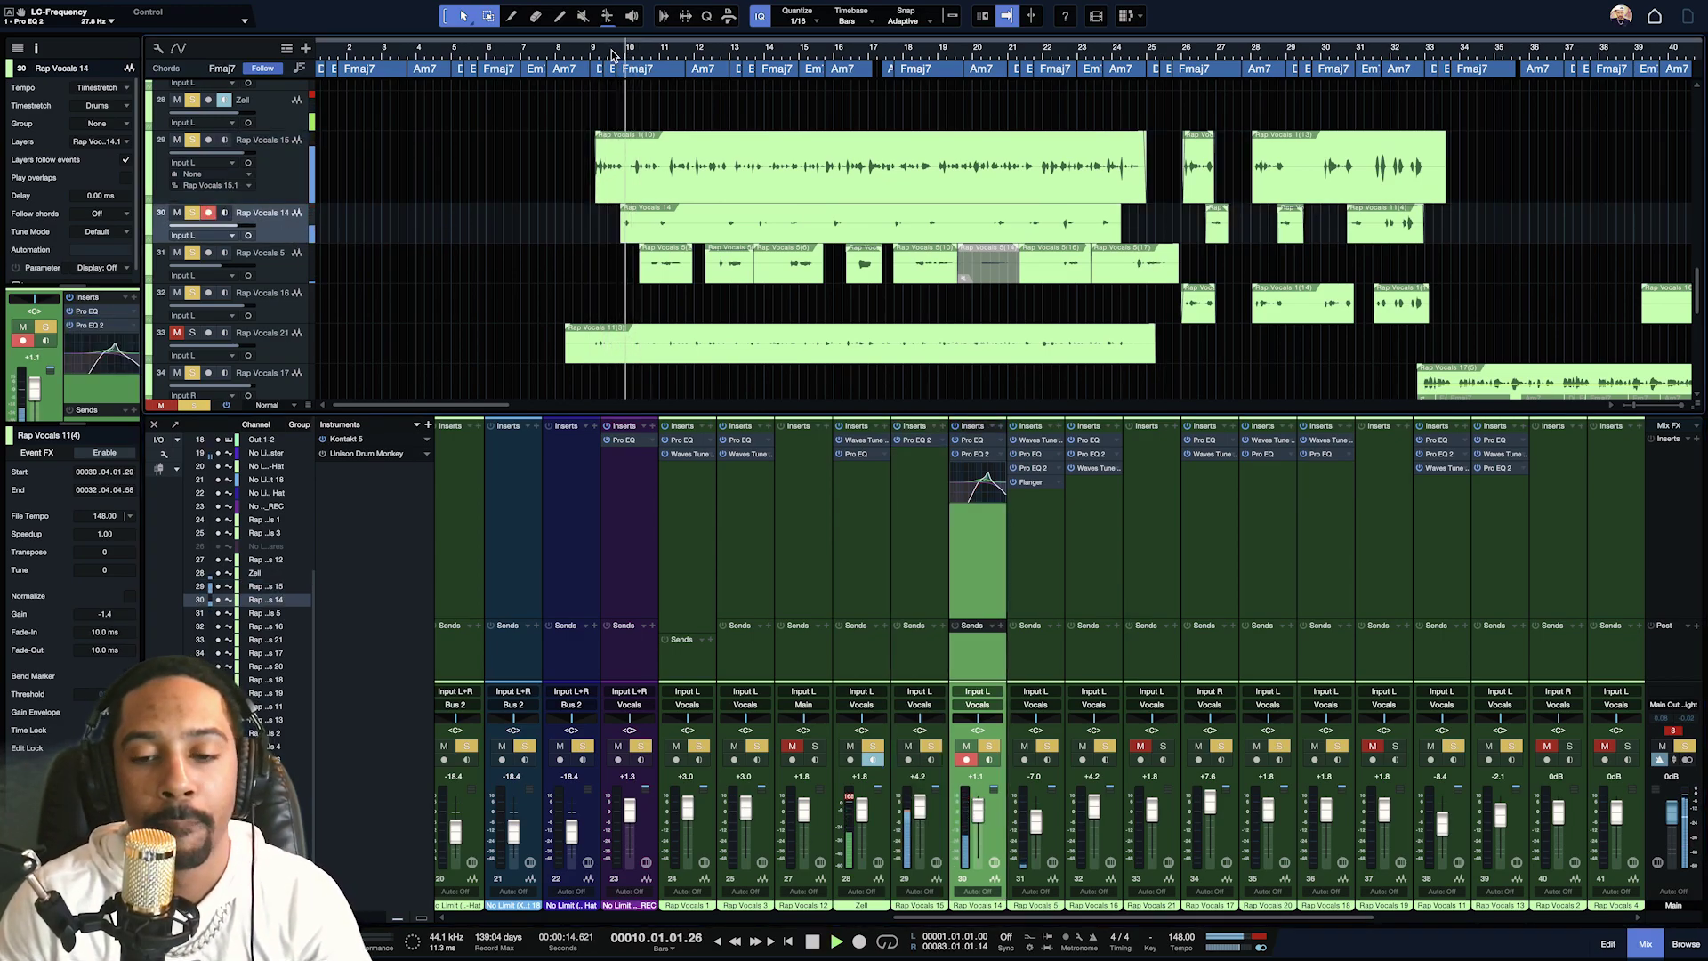
# Close Rap Vocals 14's second Pro EQ unchanged, keeping the Telephone EQ curve.
pyautogui.click(977, 456)
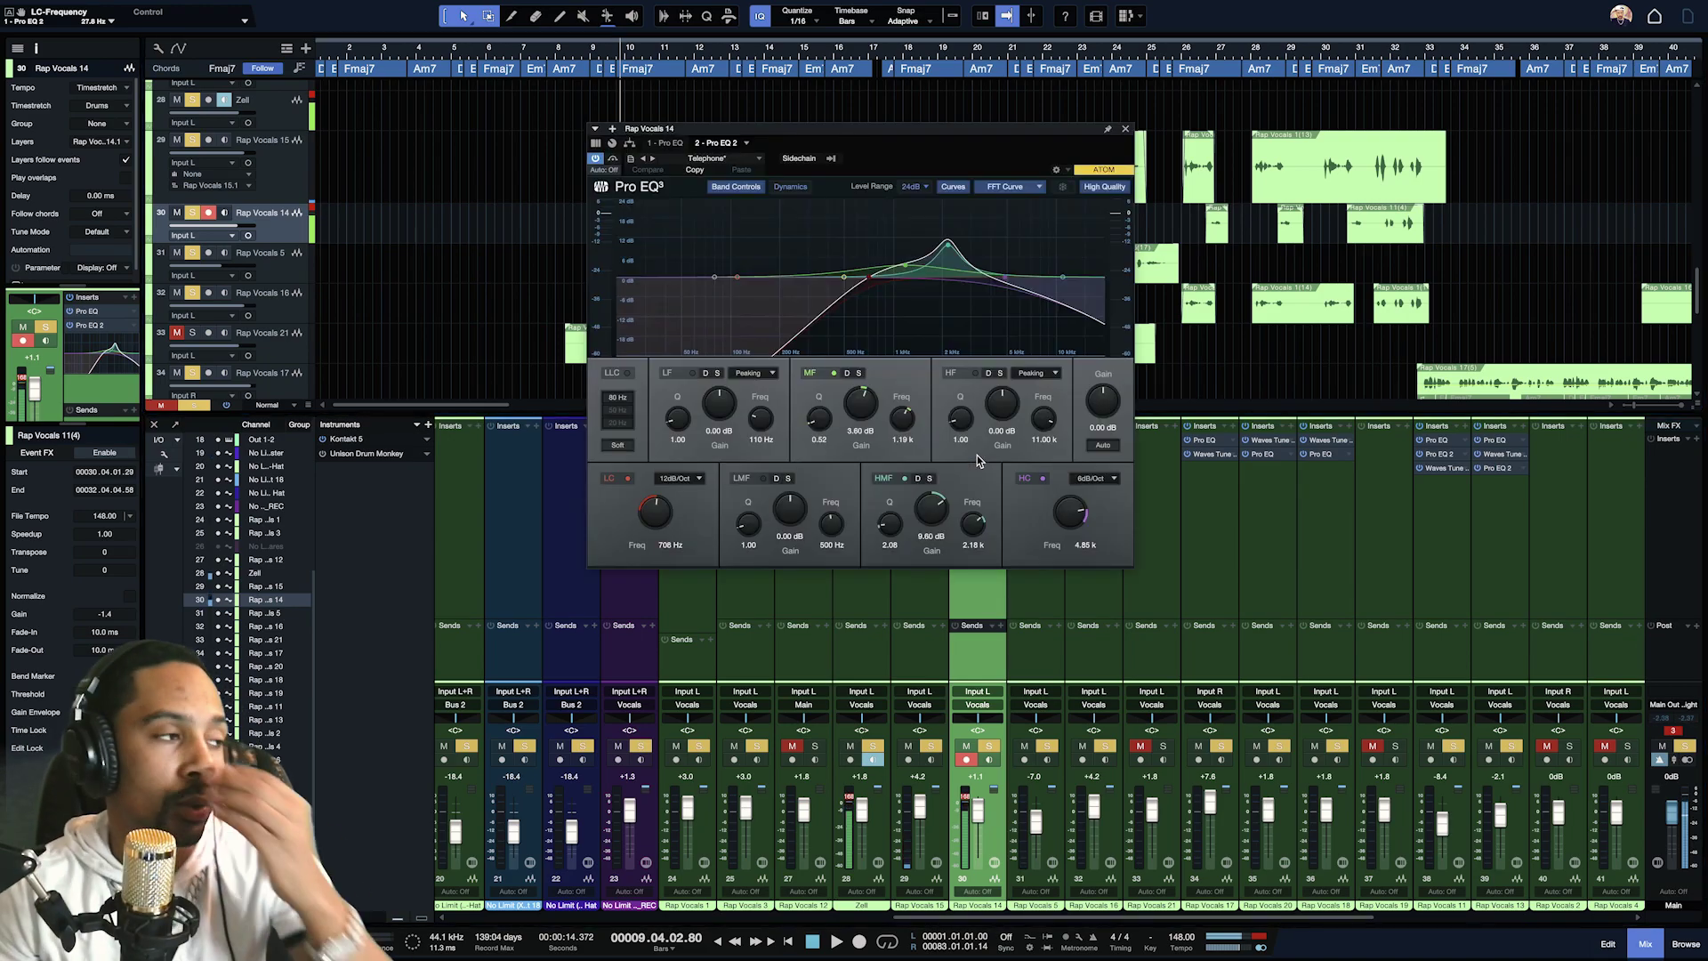
pyautogui.click(736, 159)
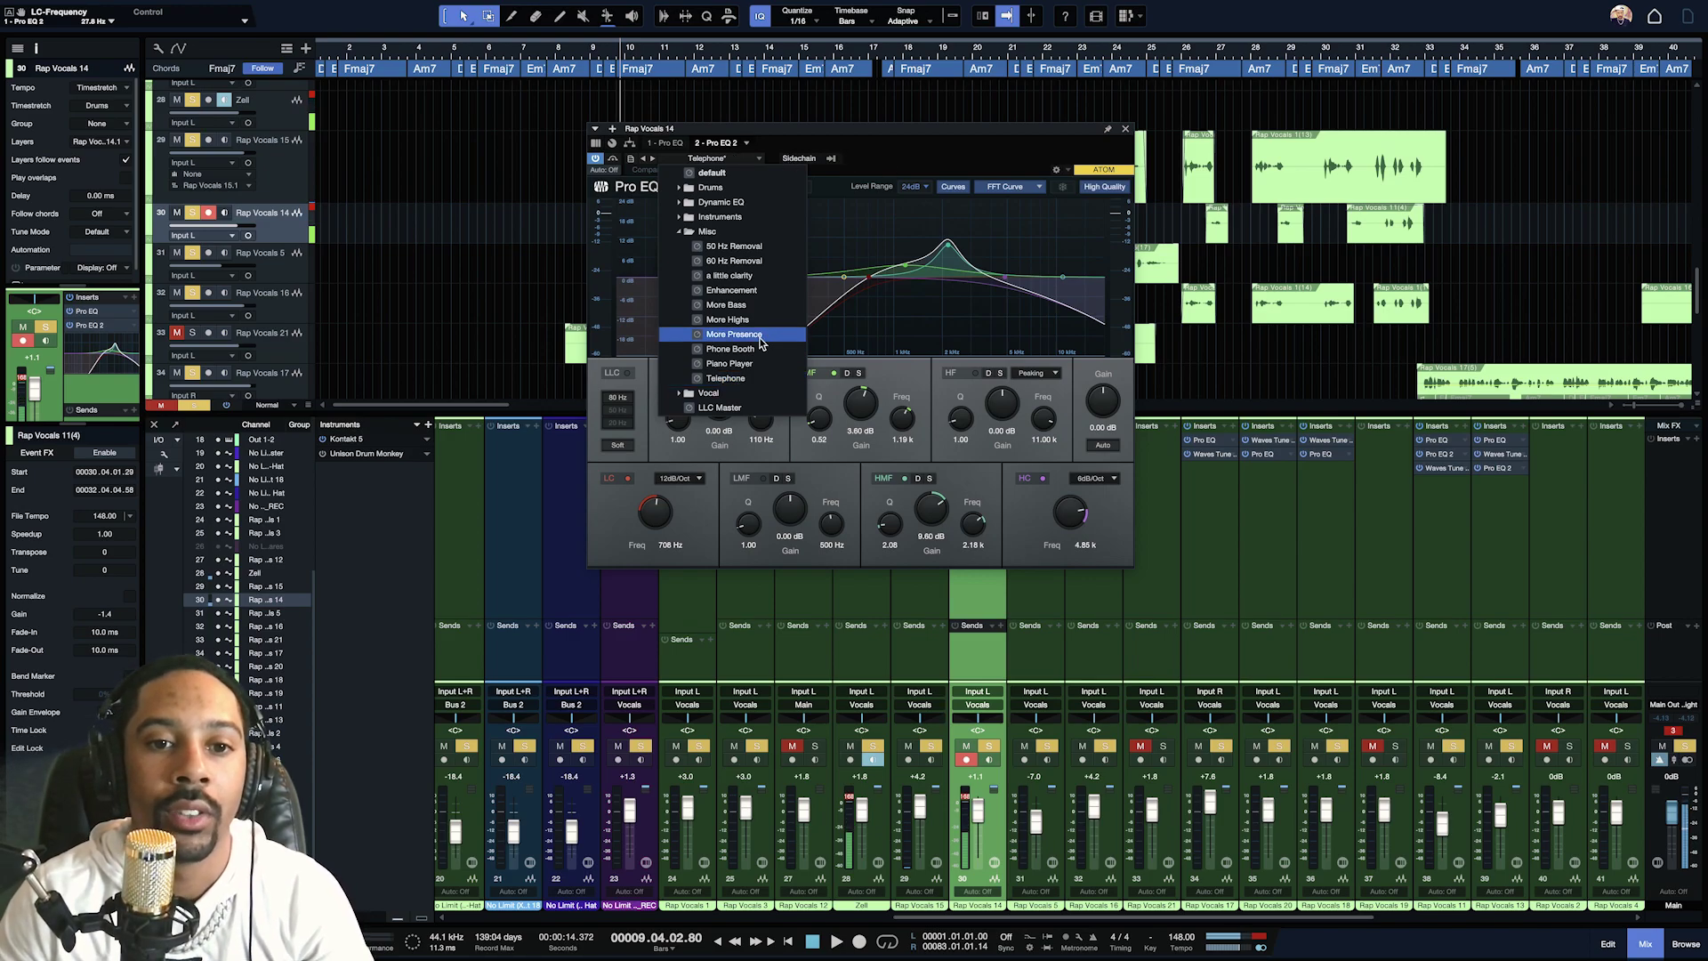
pyautogui.click(953, 159)
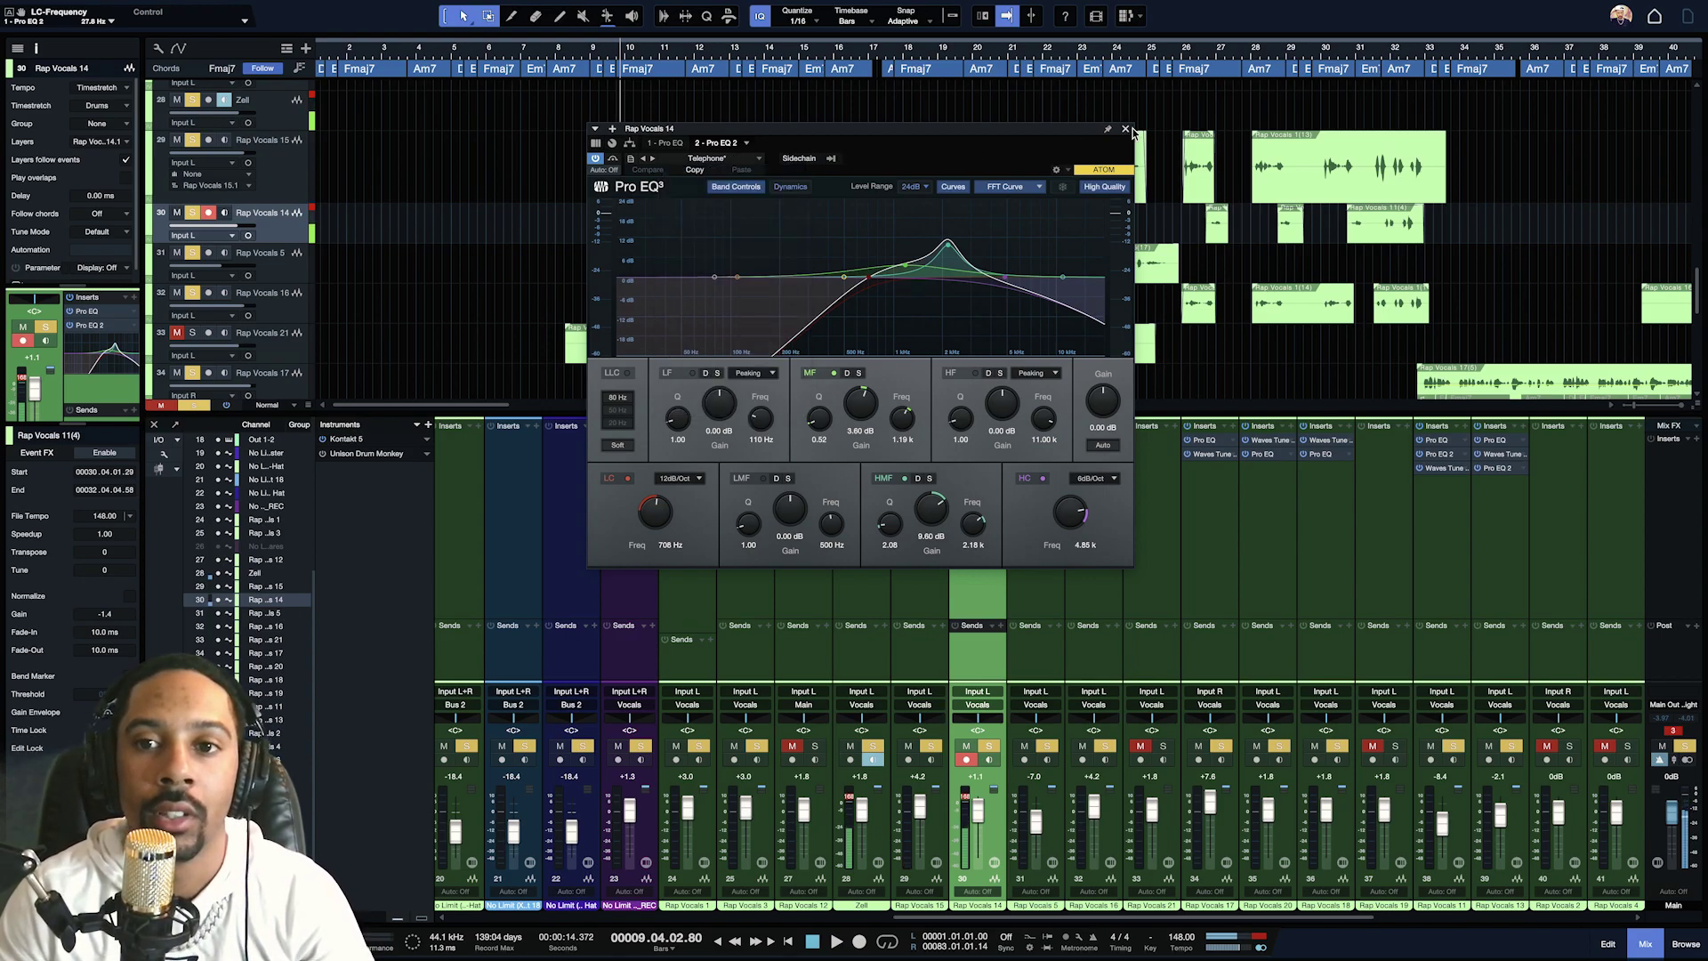
pyautogui.click(1125, 129)
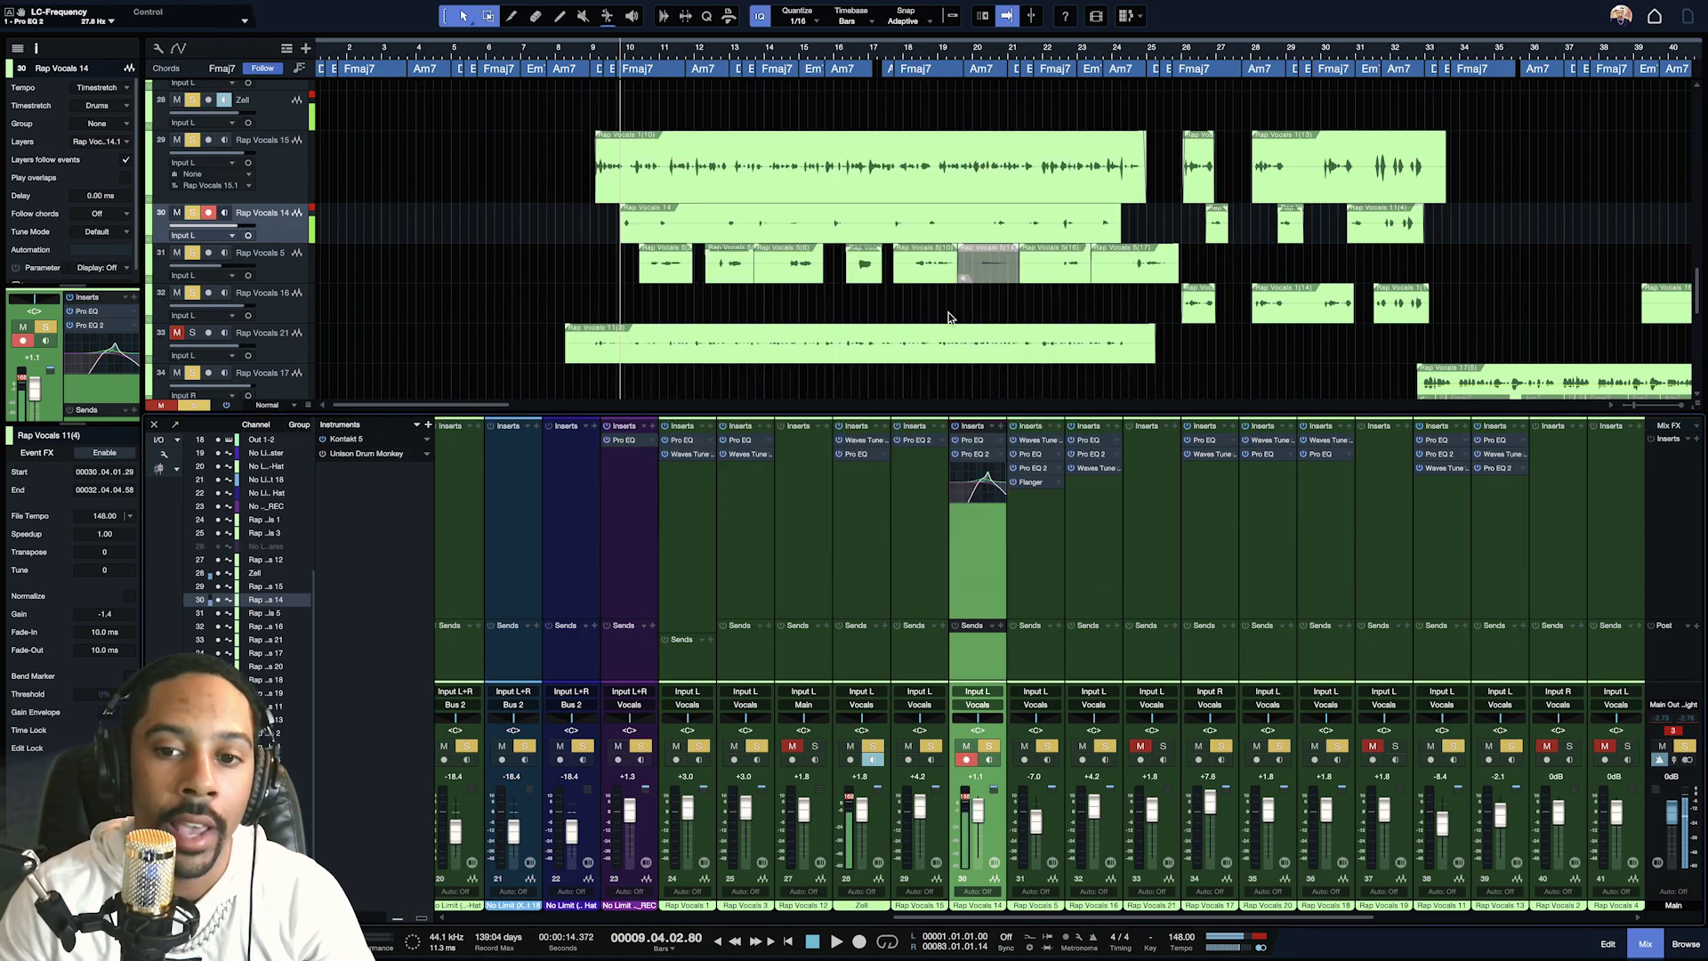
pyautogui.click(1028, 483)
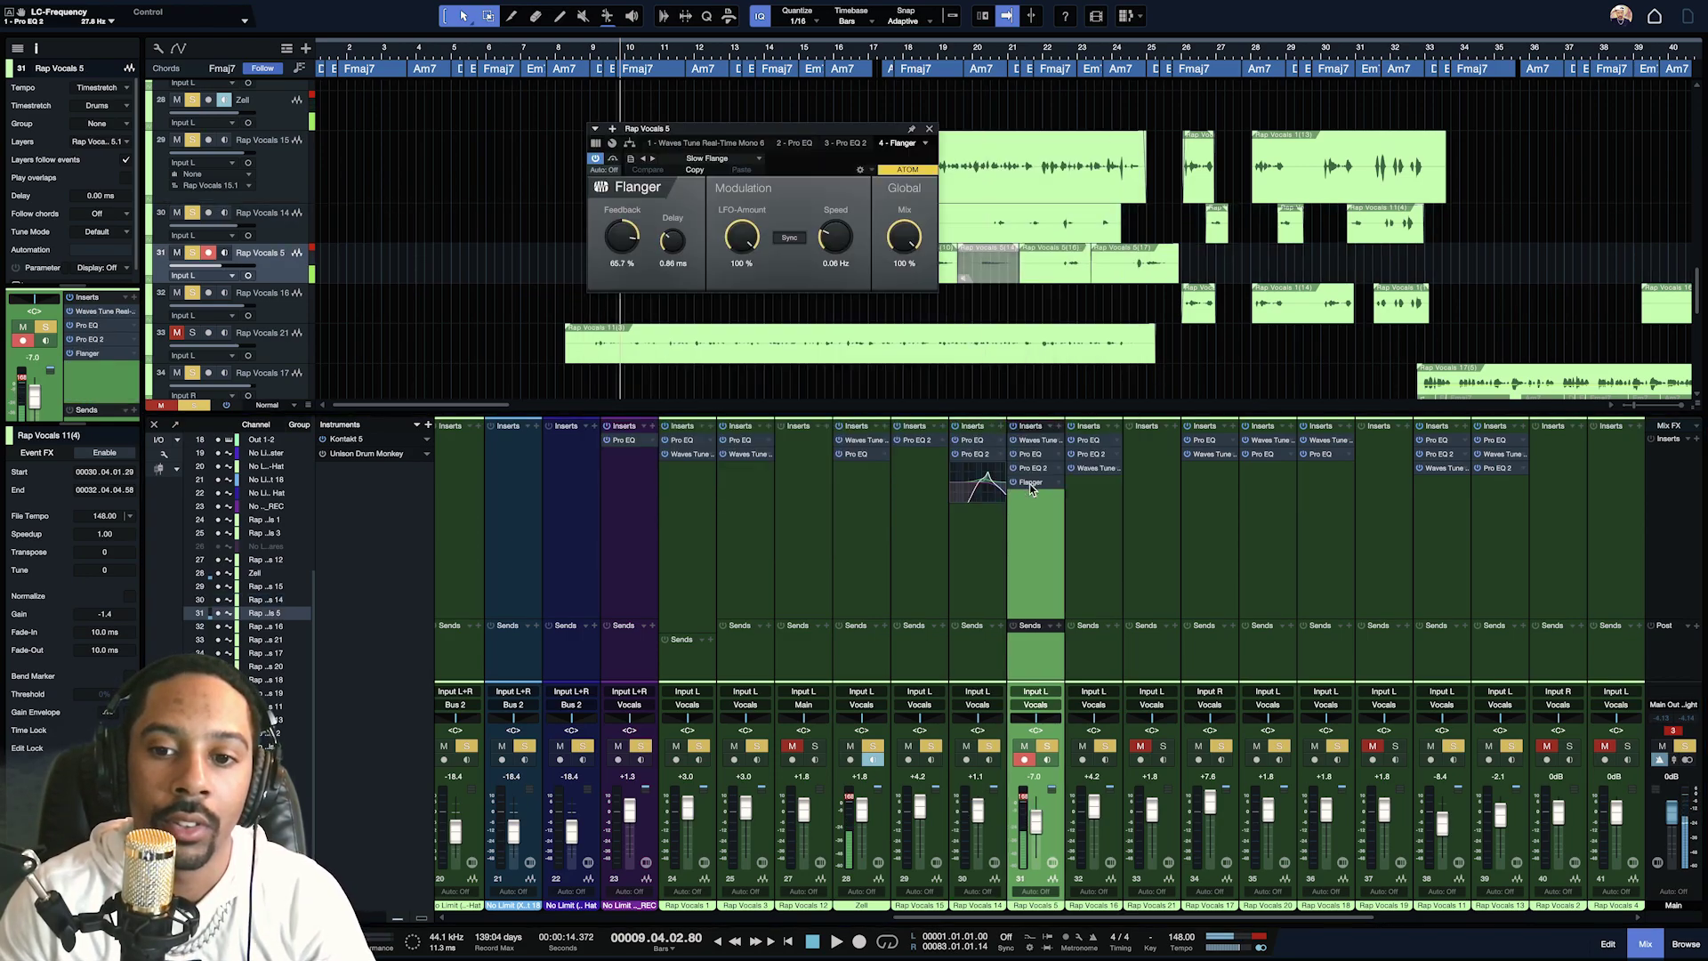
pyautogui.click(716, 163)
pyautogui.click(806, 168)
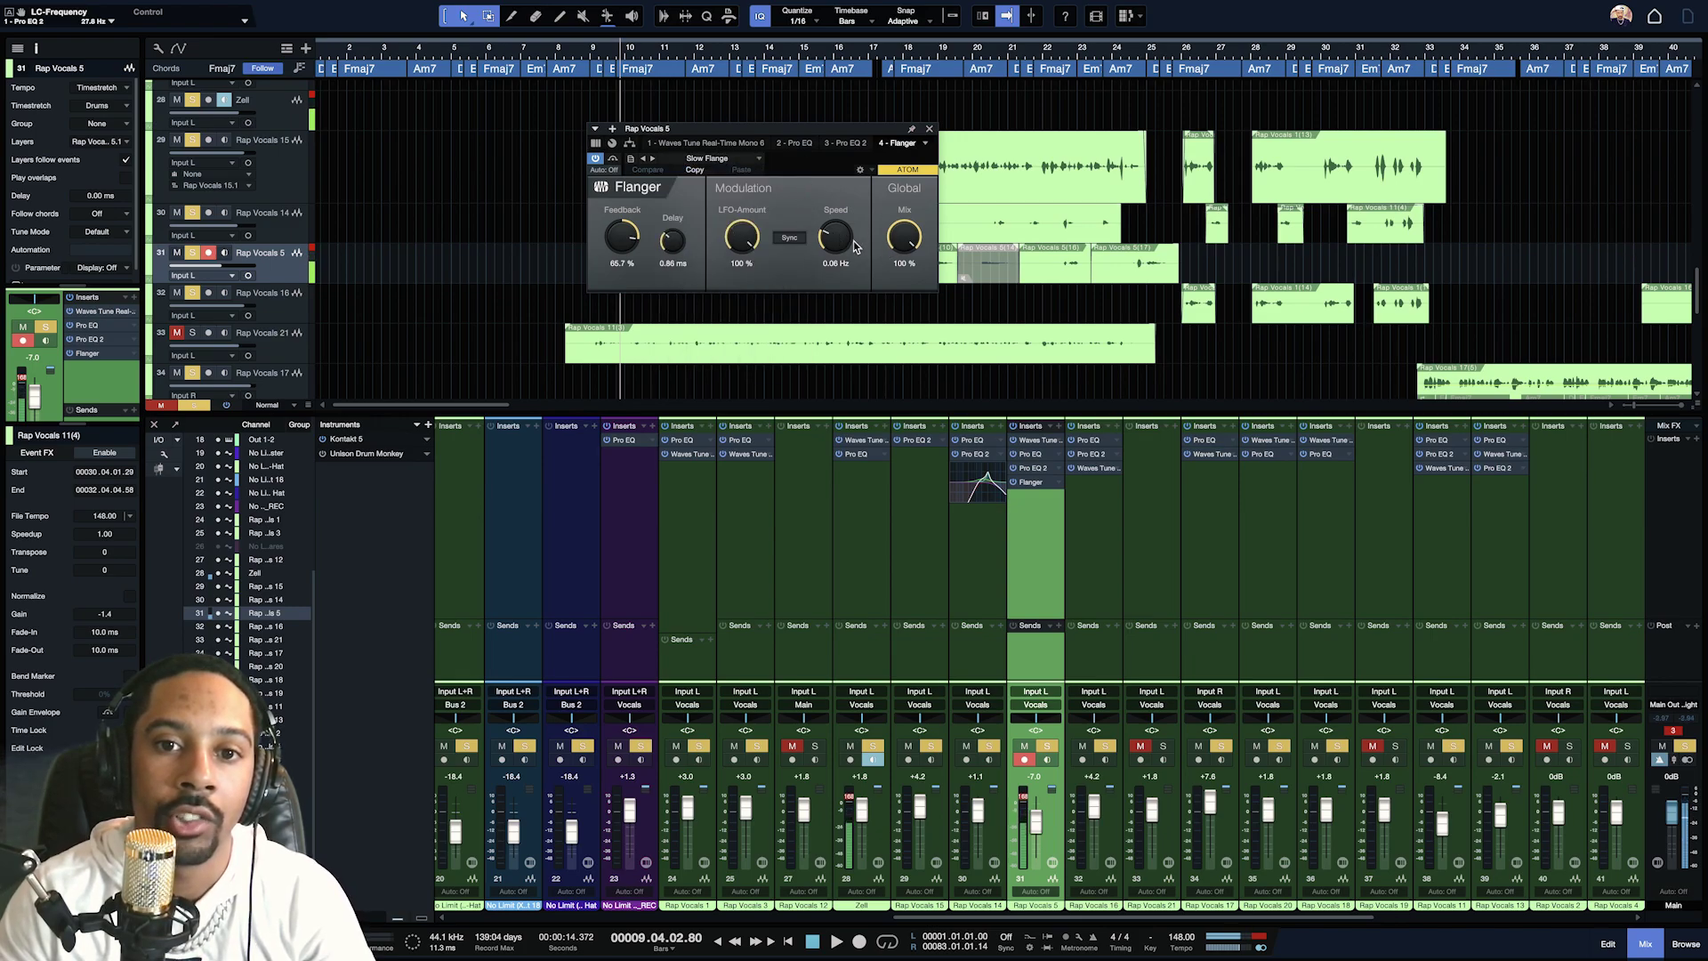
pyautogui.click(929, 130)
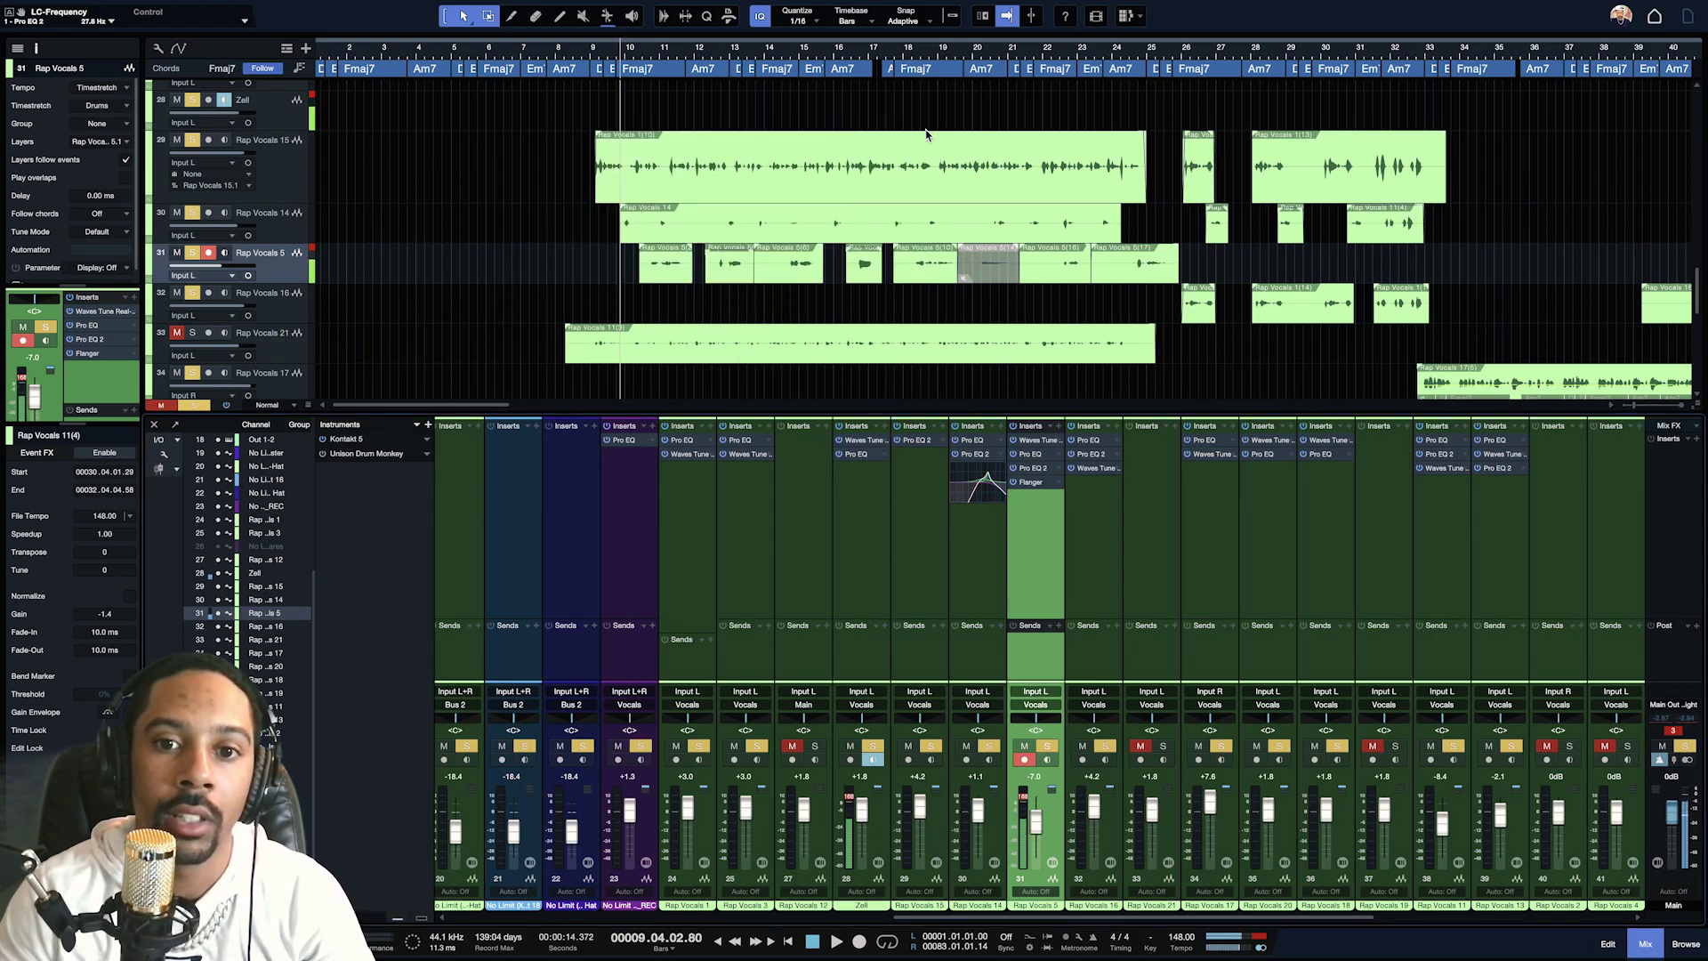
pyautogui.click(638, 54)
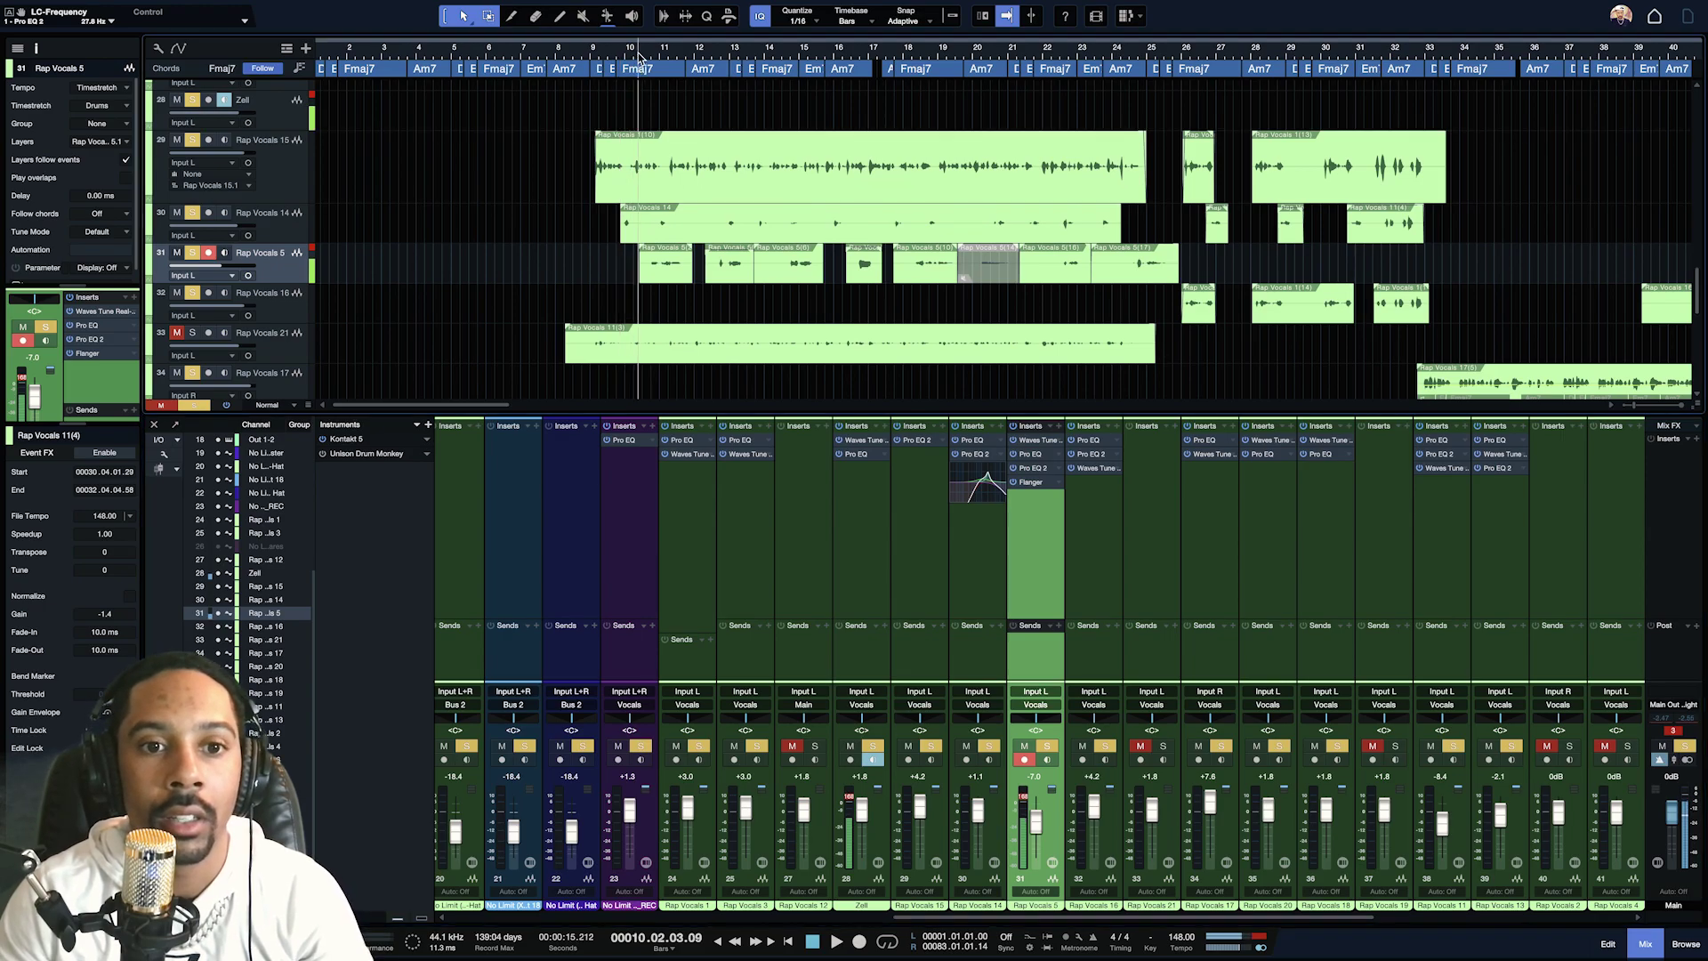
pyautogui.click(1043, 444)
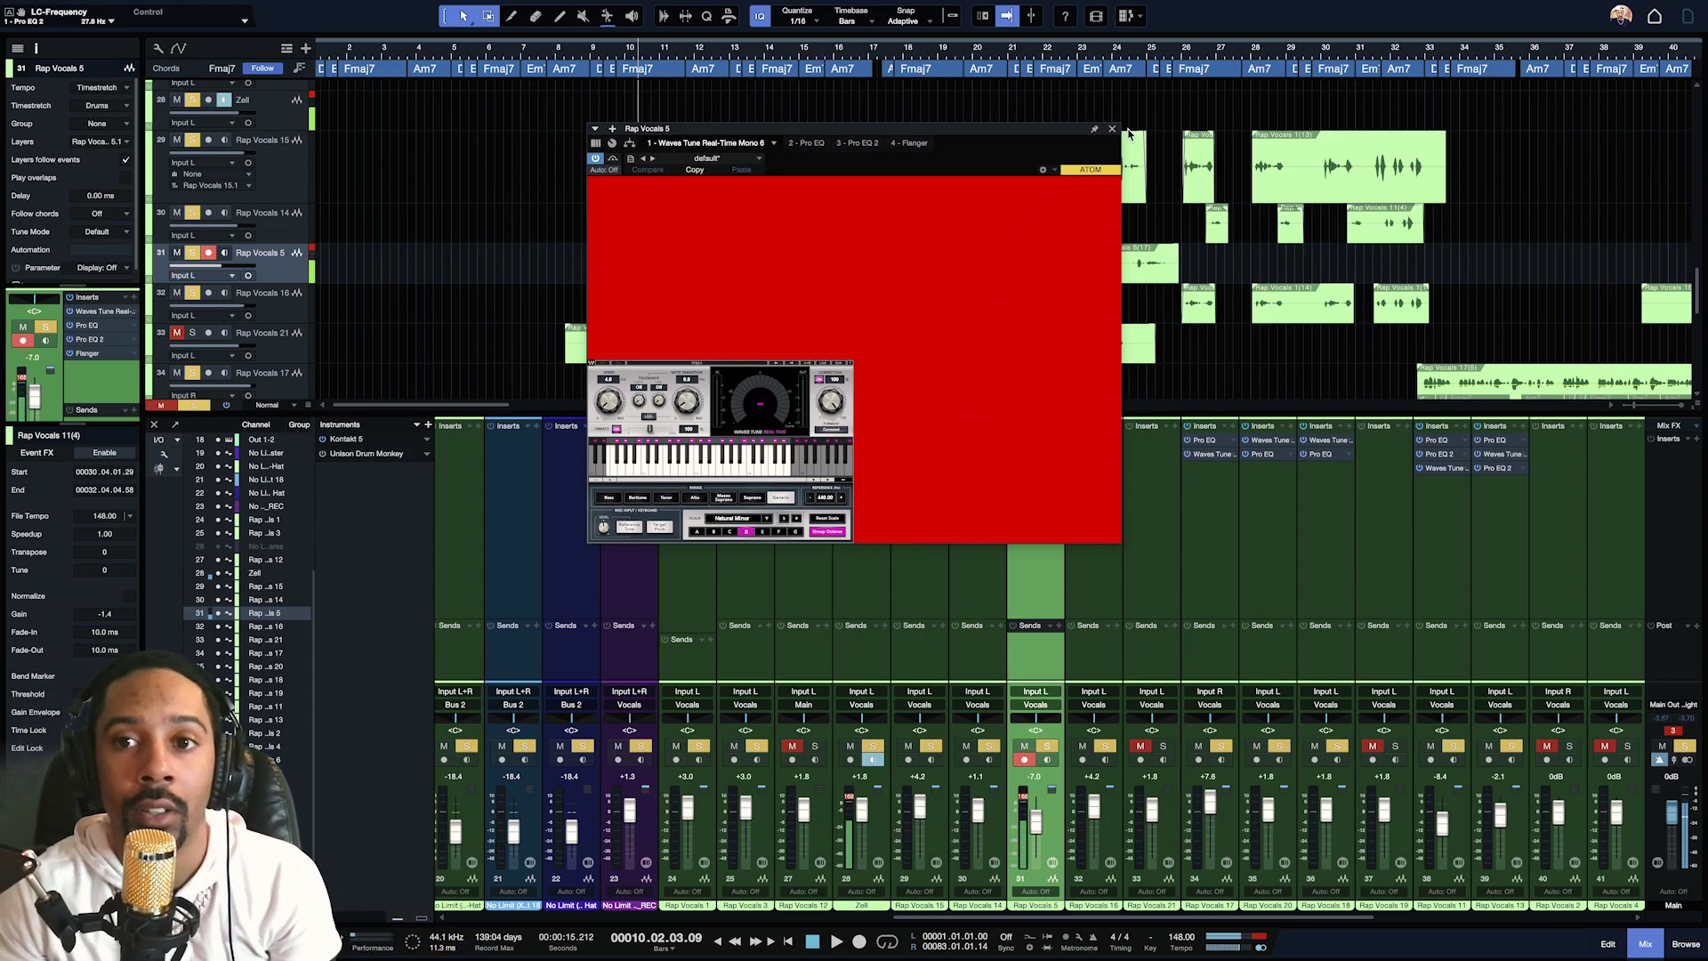
pyautogui.click(1112, 132)
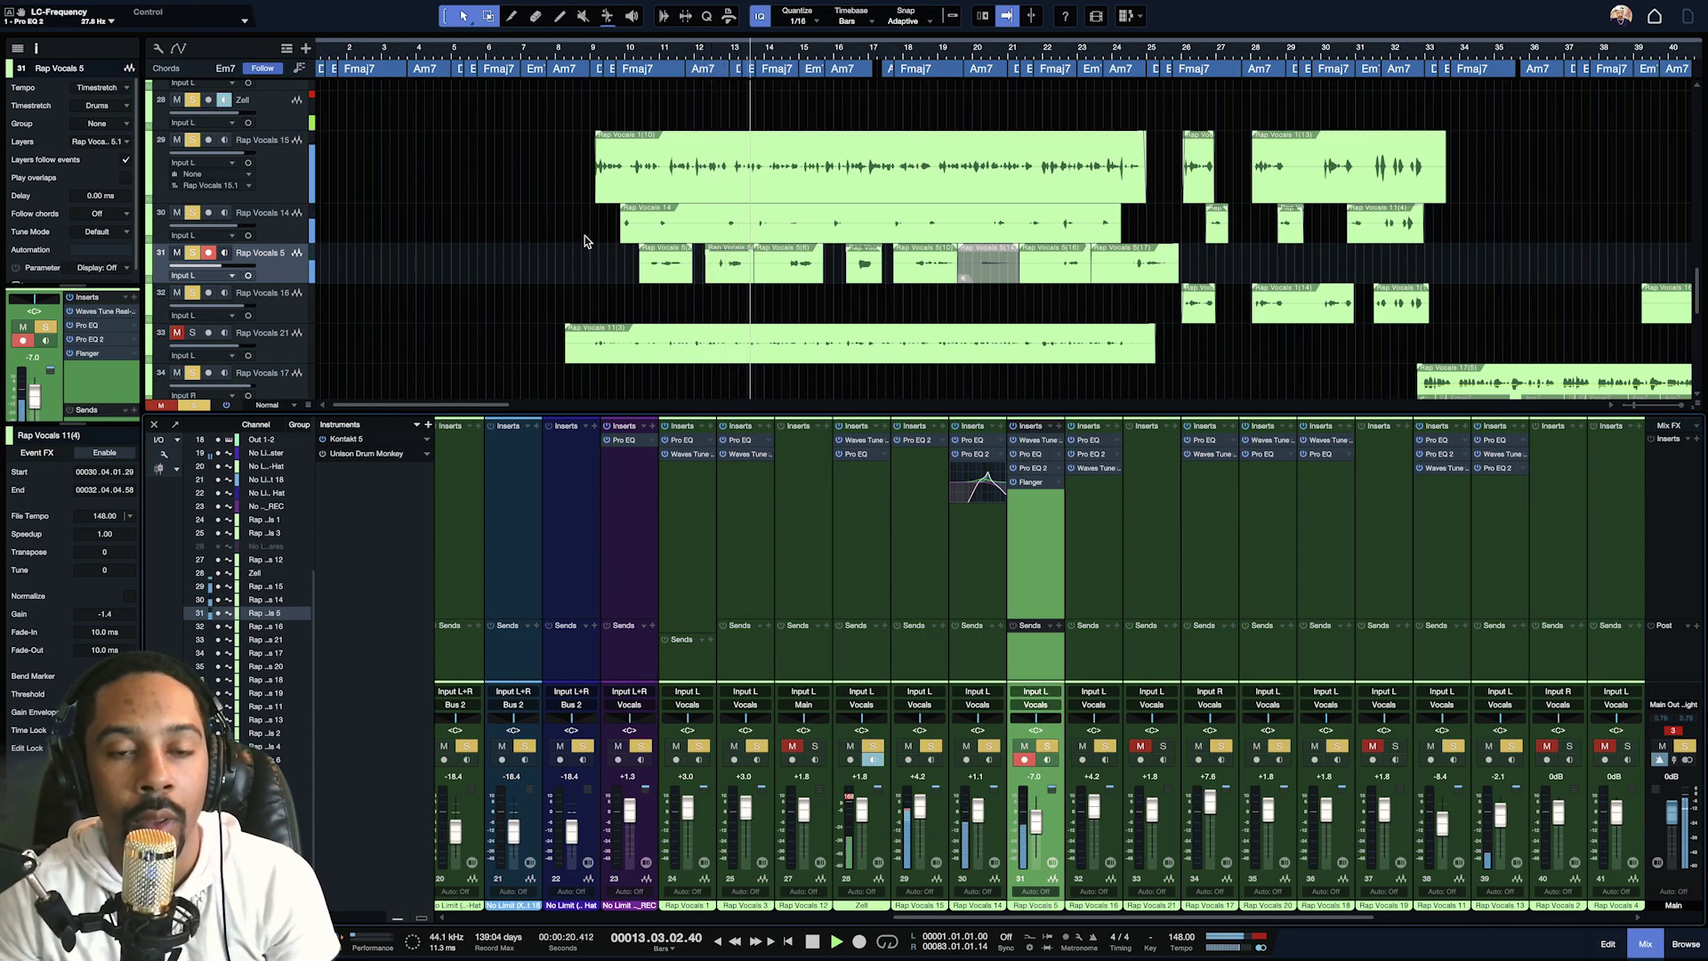
pyautogui.click(773, 50)
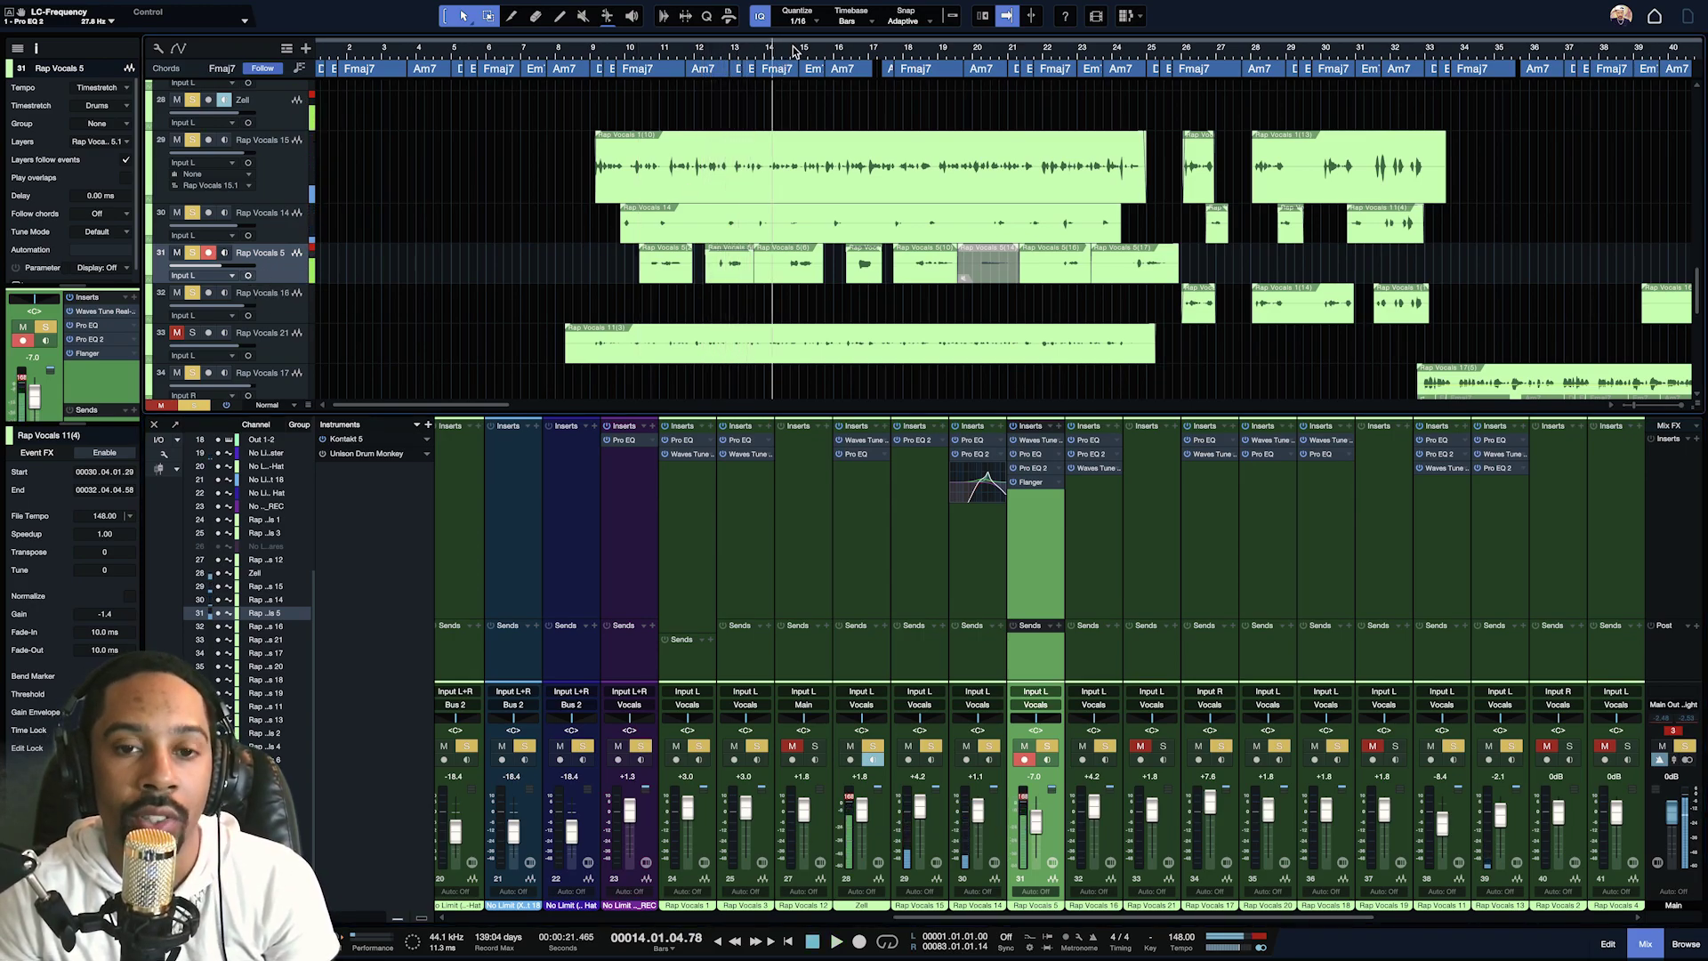
pyautogui.click(785, 51)
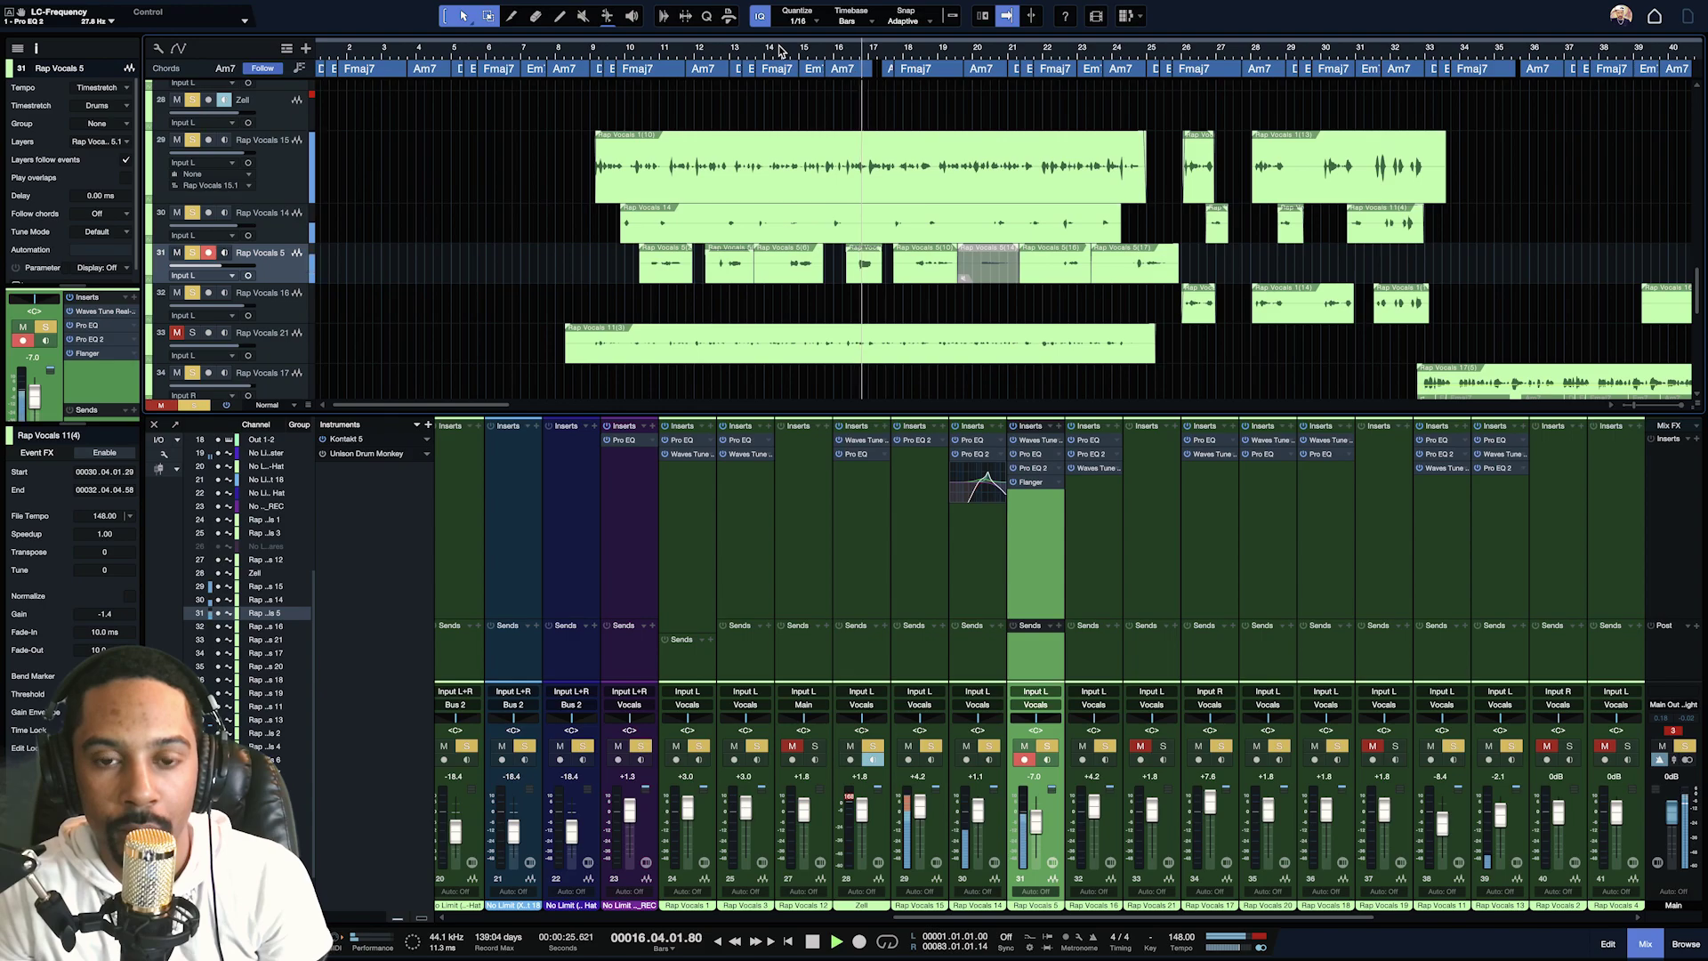
# Insert an Analog Delay on Rap Vocals 5 while replaying from bar 14.
pyautogui.click(781, 52)
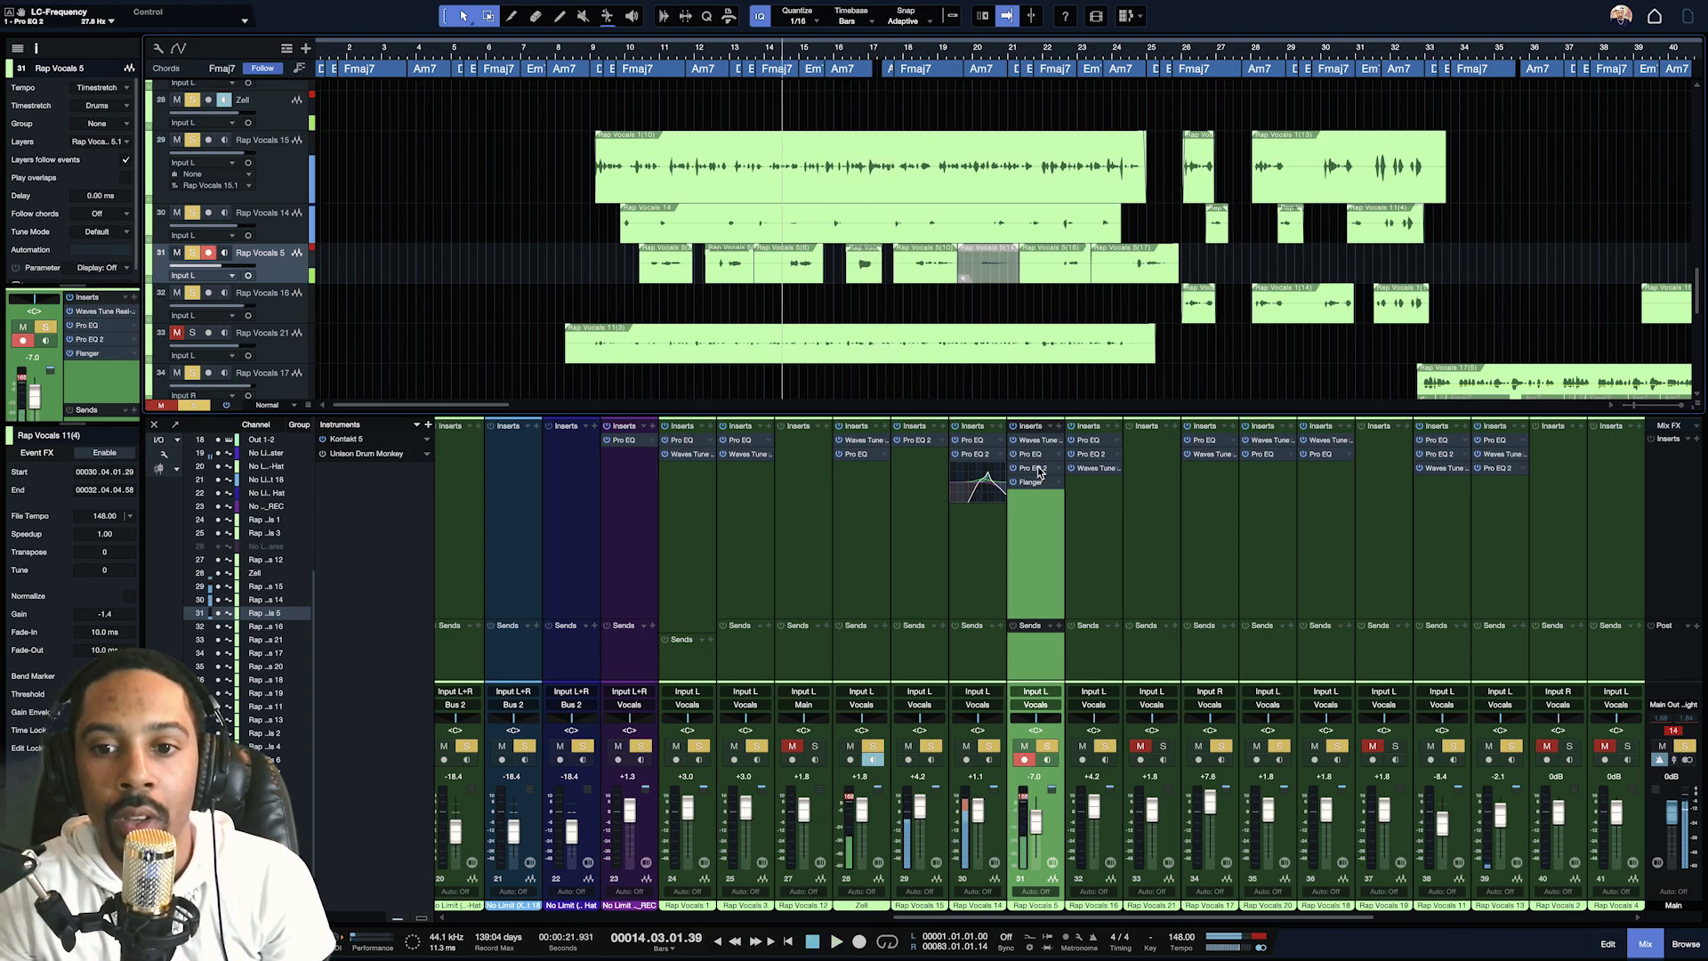
pyautogui.click(1059, 428)
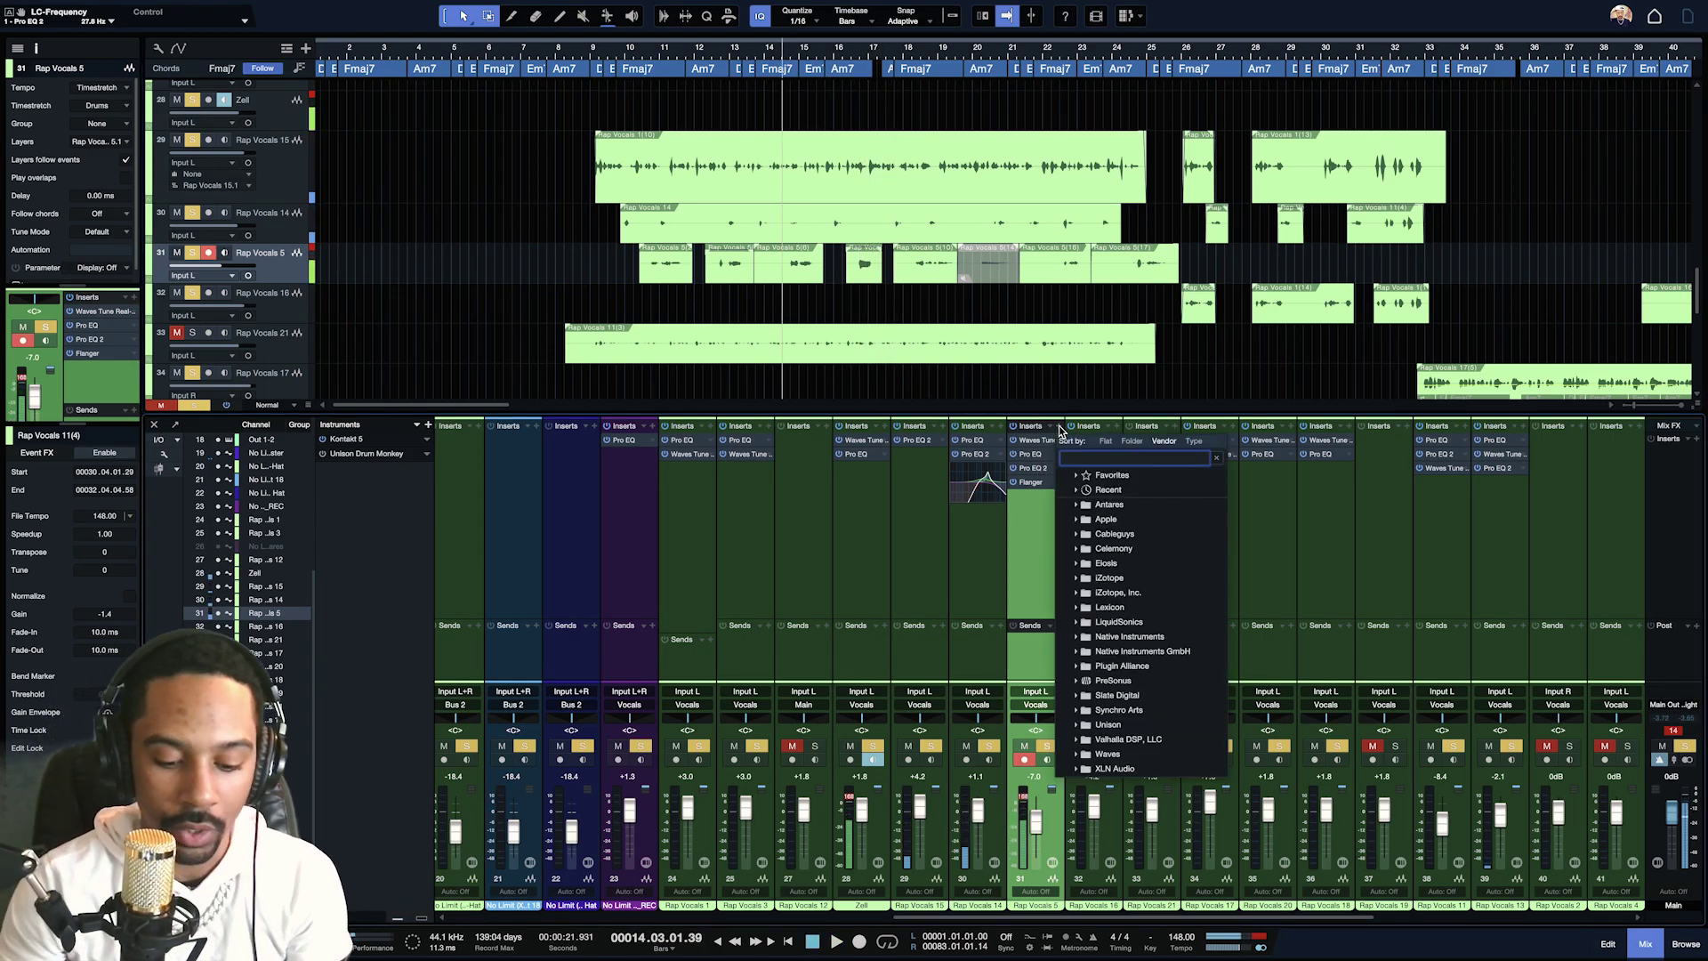
pyautogui.write('anal')
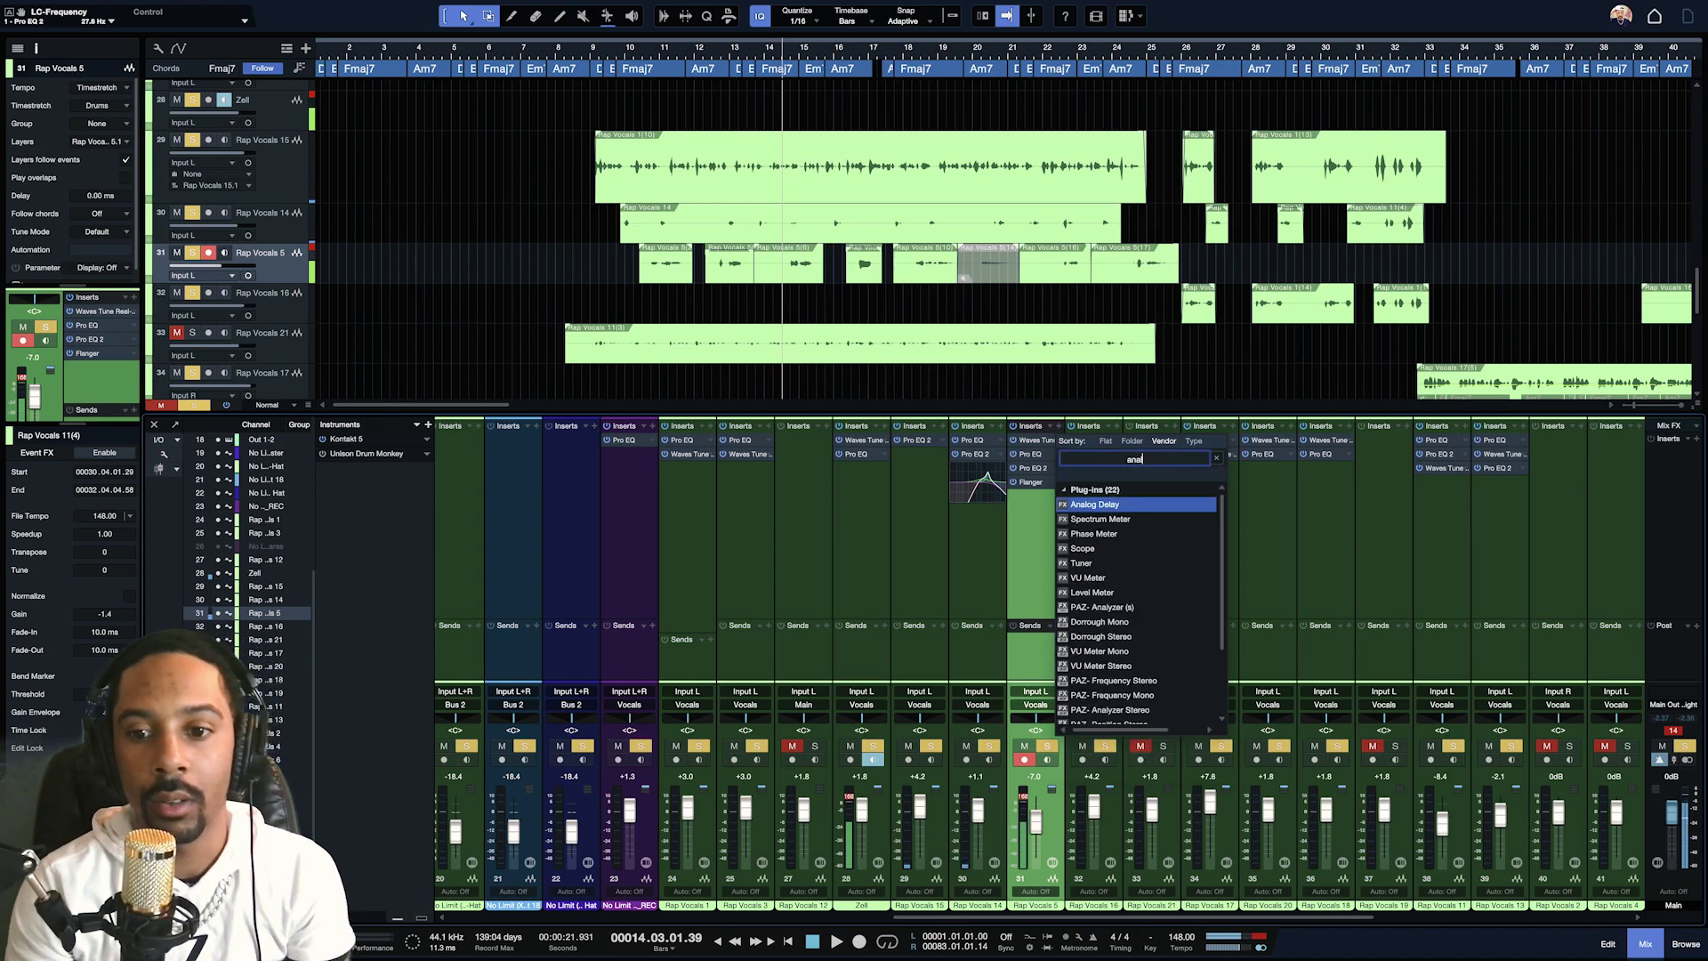
pyautogui.press('Return')
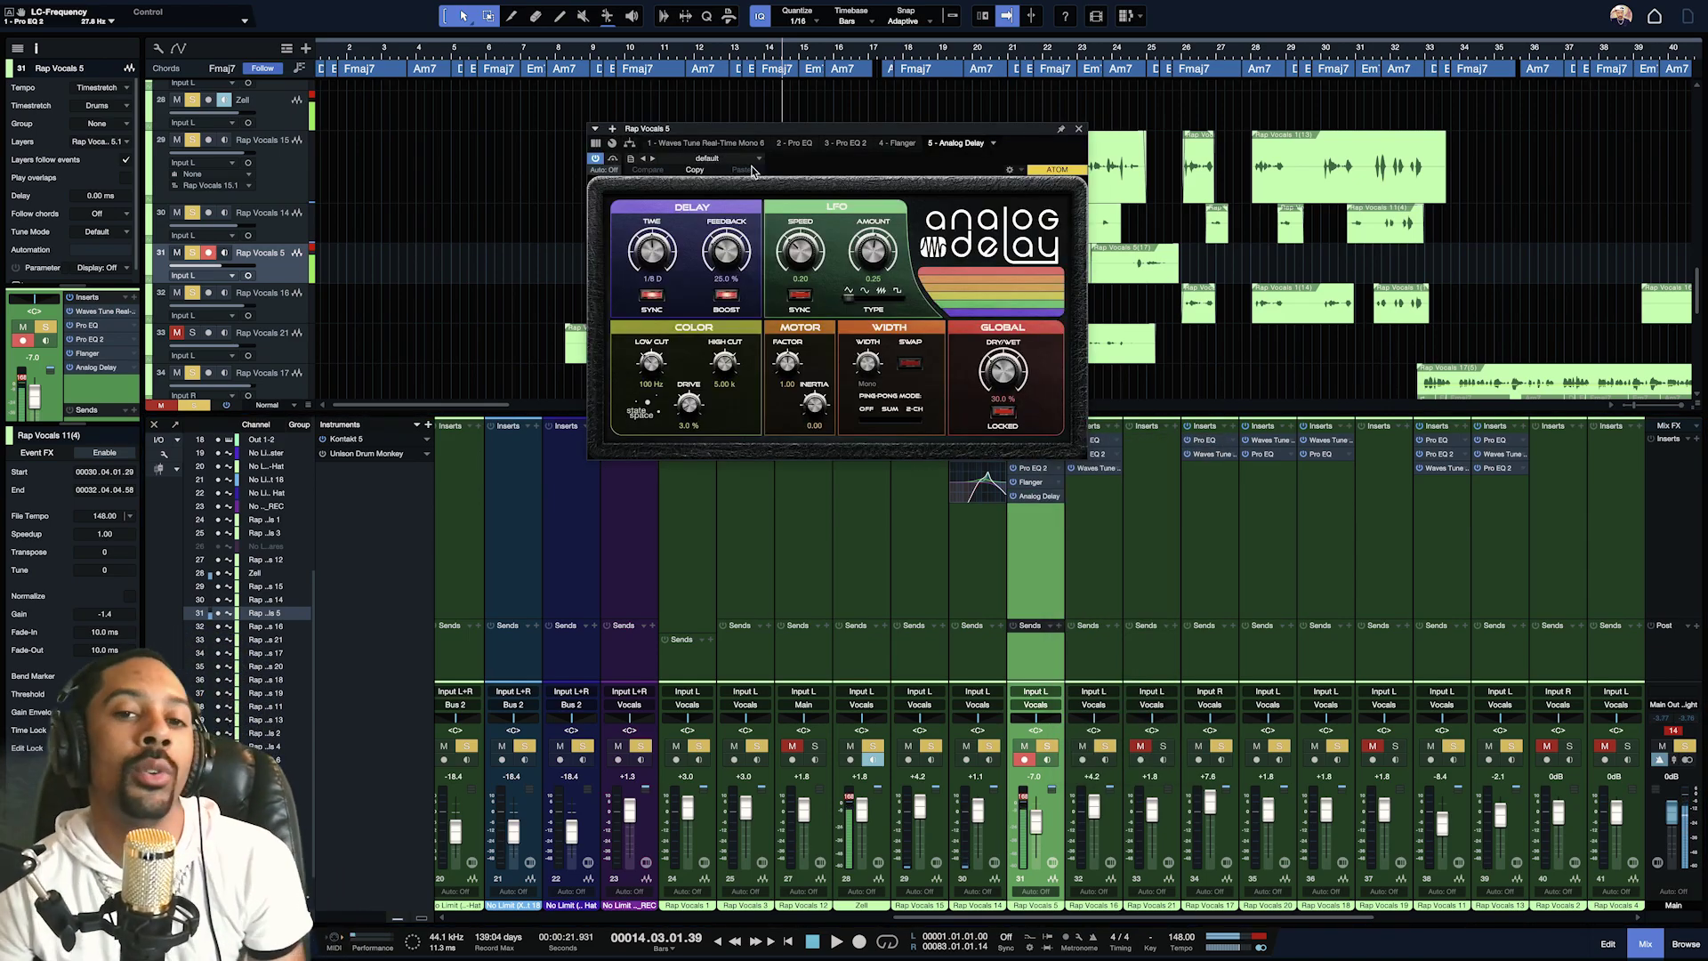
# Set the Analog Delay time to 1/8 triplet and lower feedback to about 9%.
pyautogui.click(578, 51)
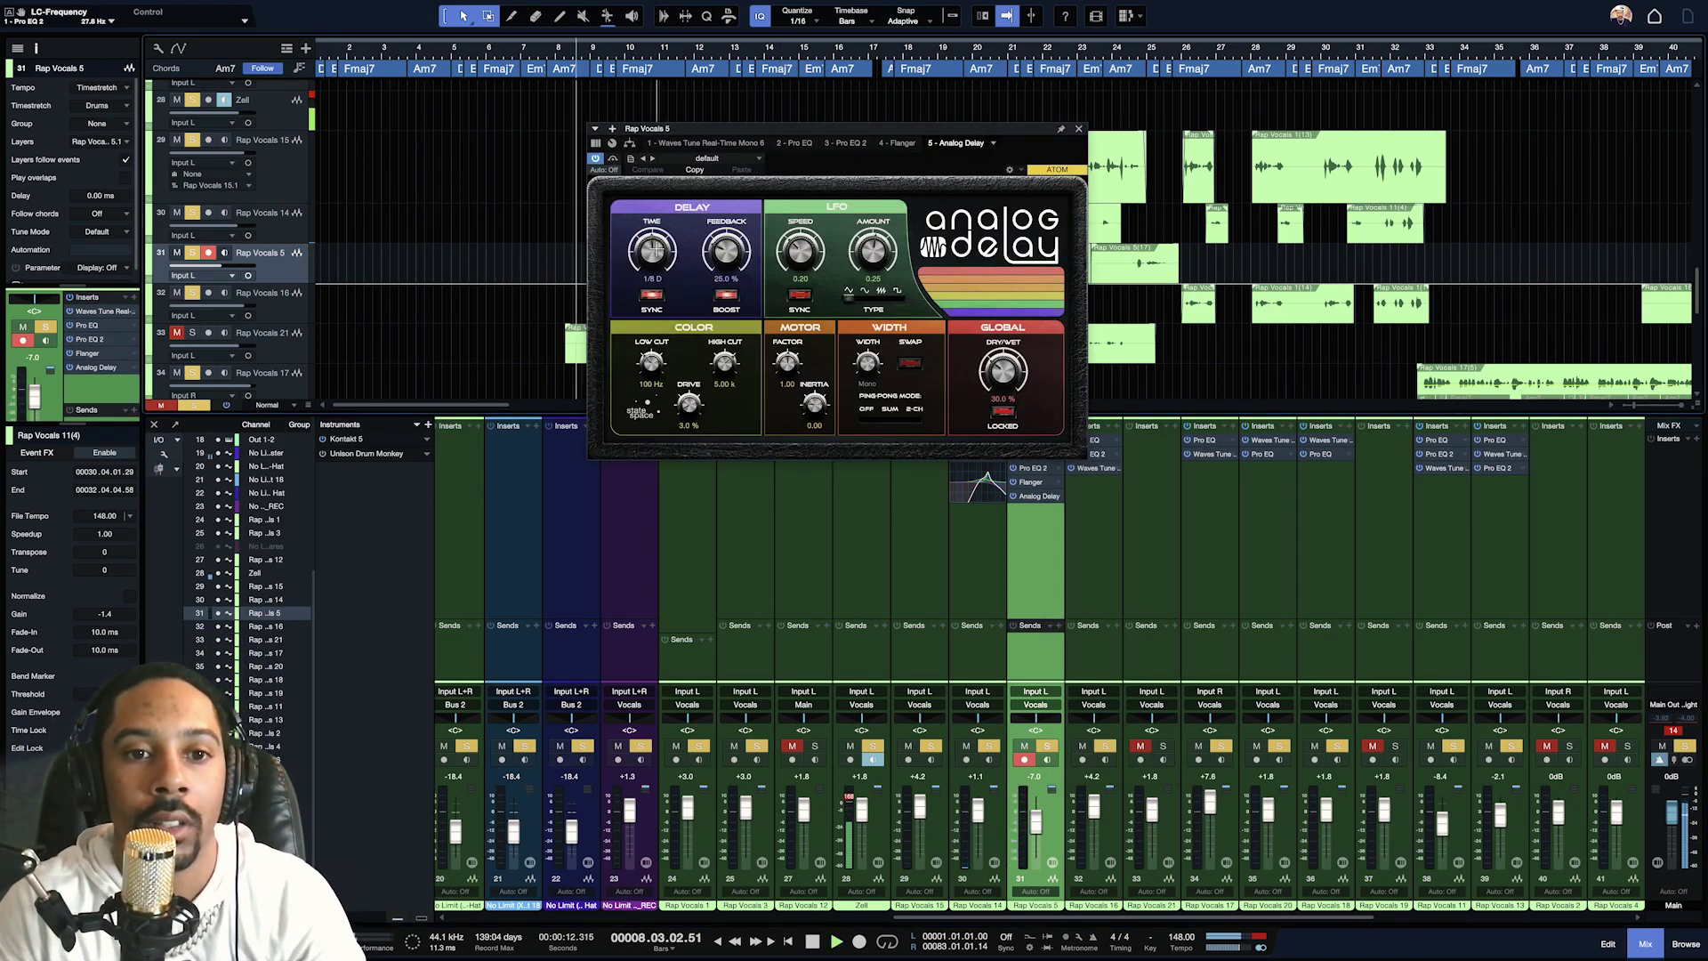
pyautogui.moveTo(653, 251); pyautogui.dragTo(653, 243)
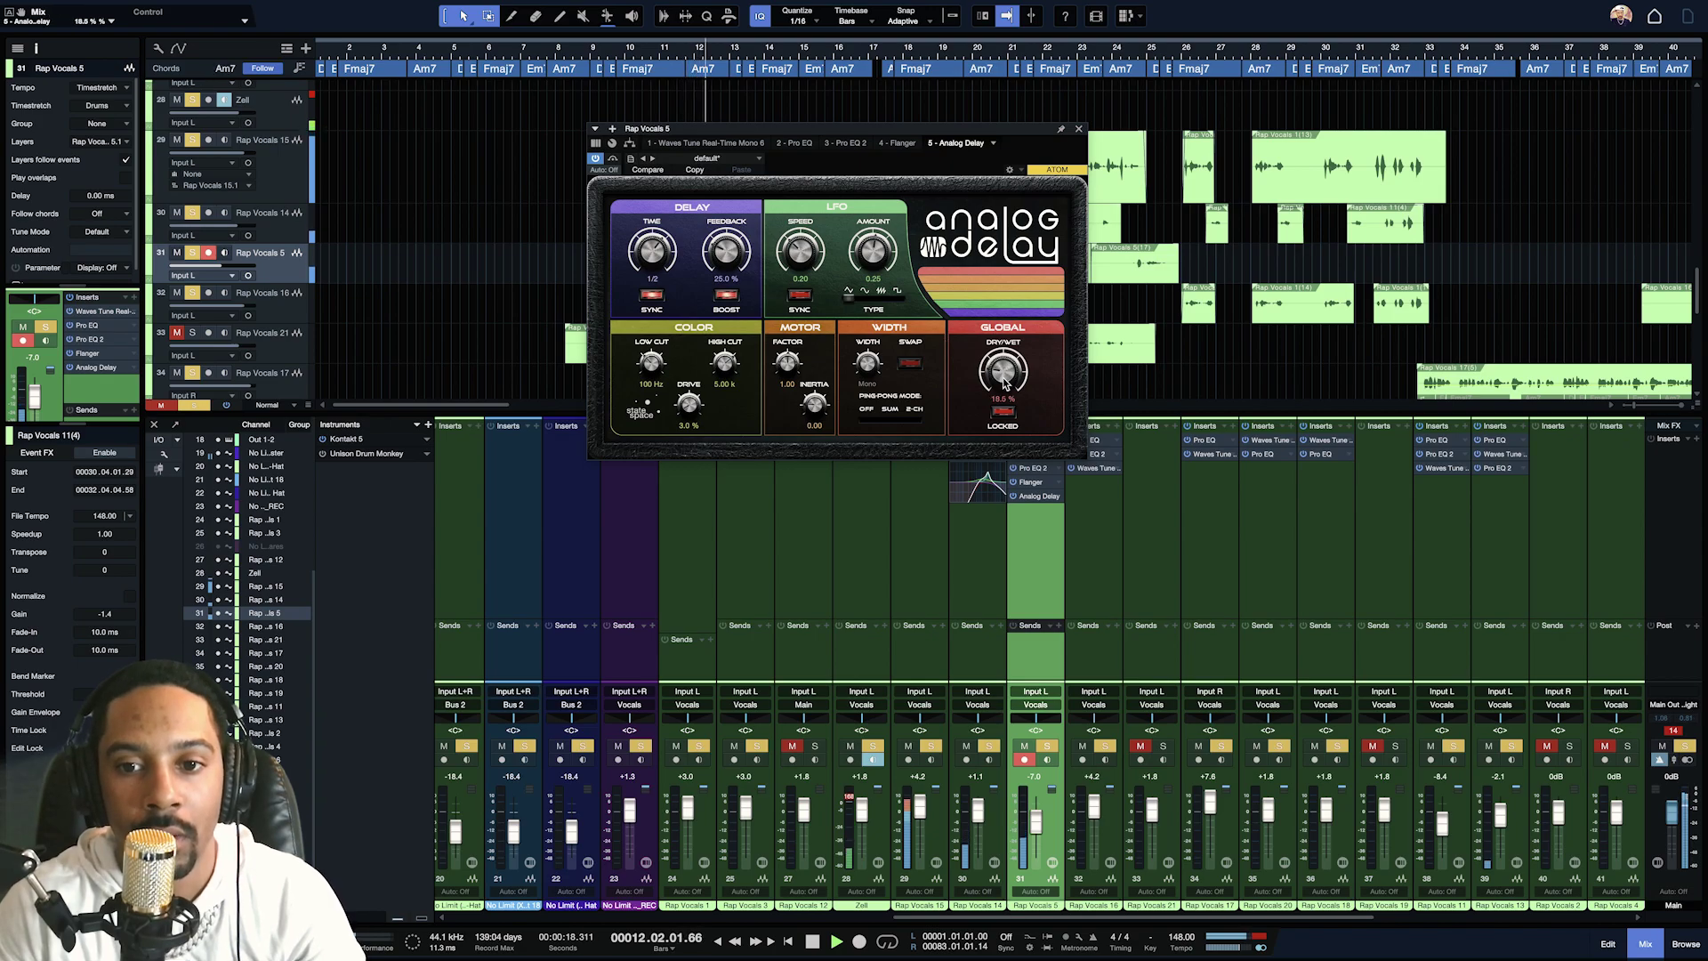
pyautogui.moveTo(728, 248); pyautogui.dragTo(736, 254)
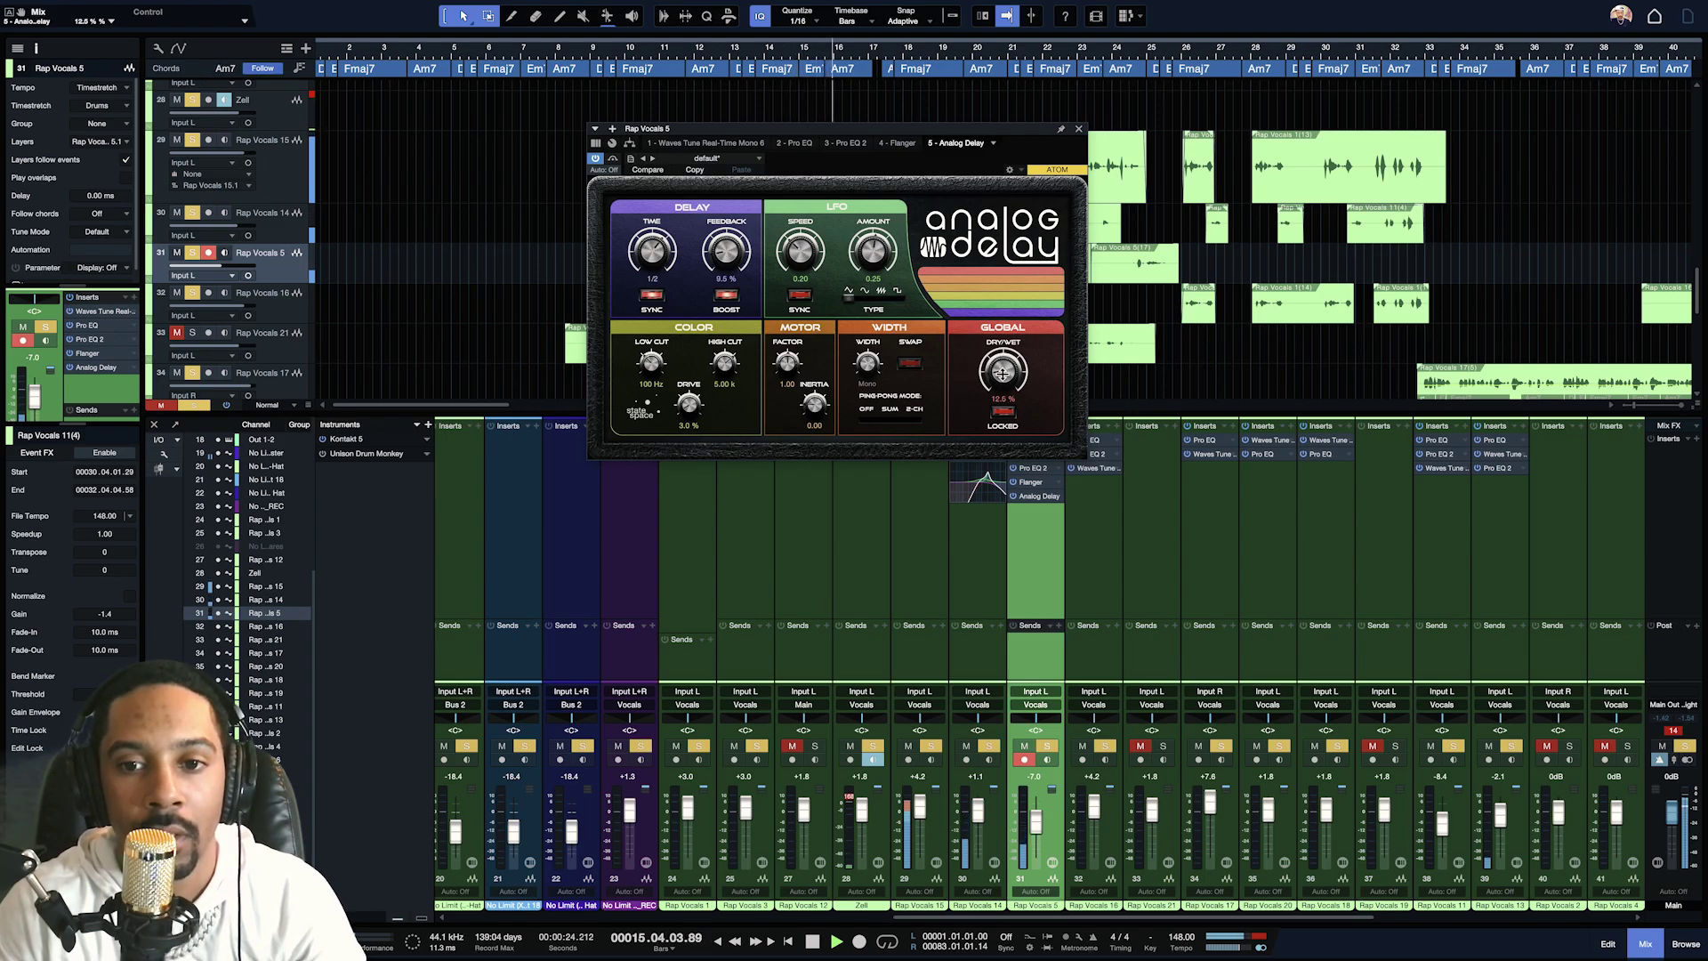
pyautogui.press('space')
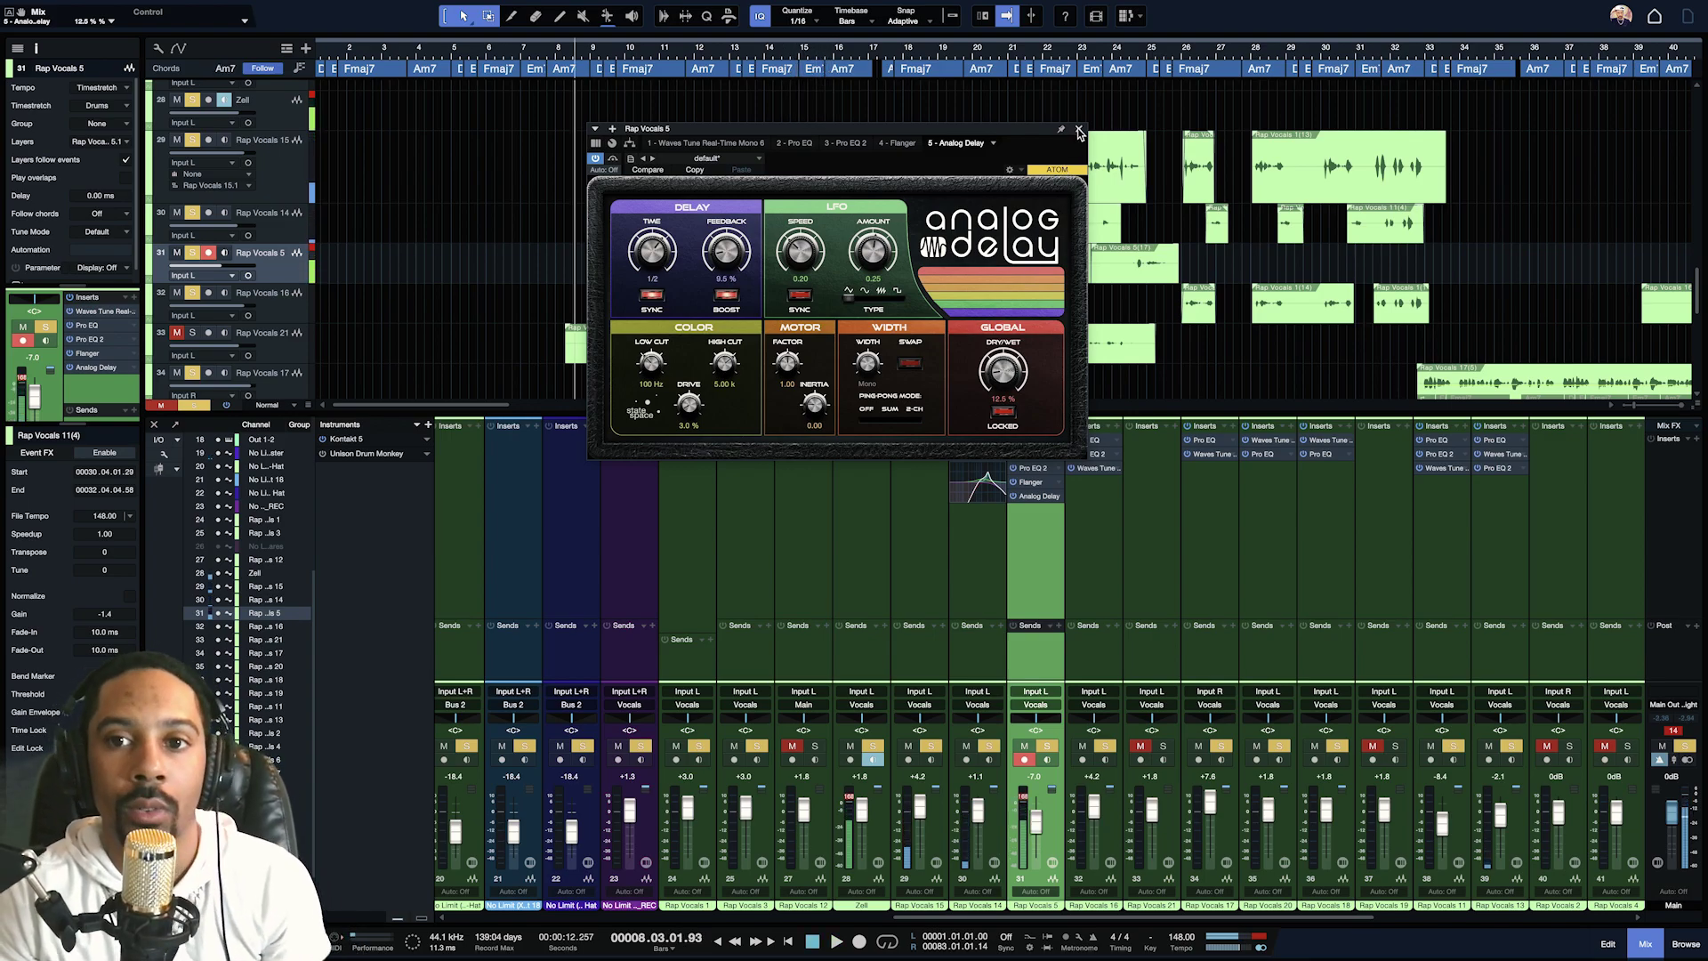
pyautogui.click(1079, 129)
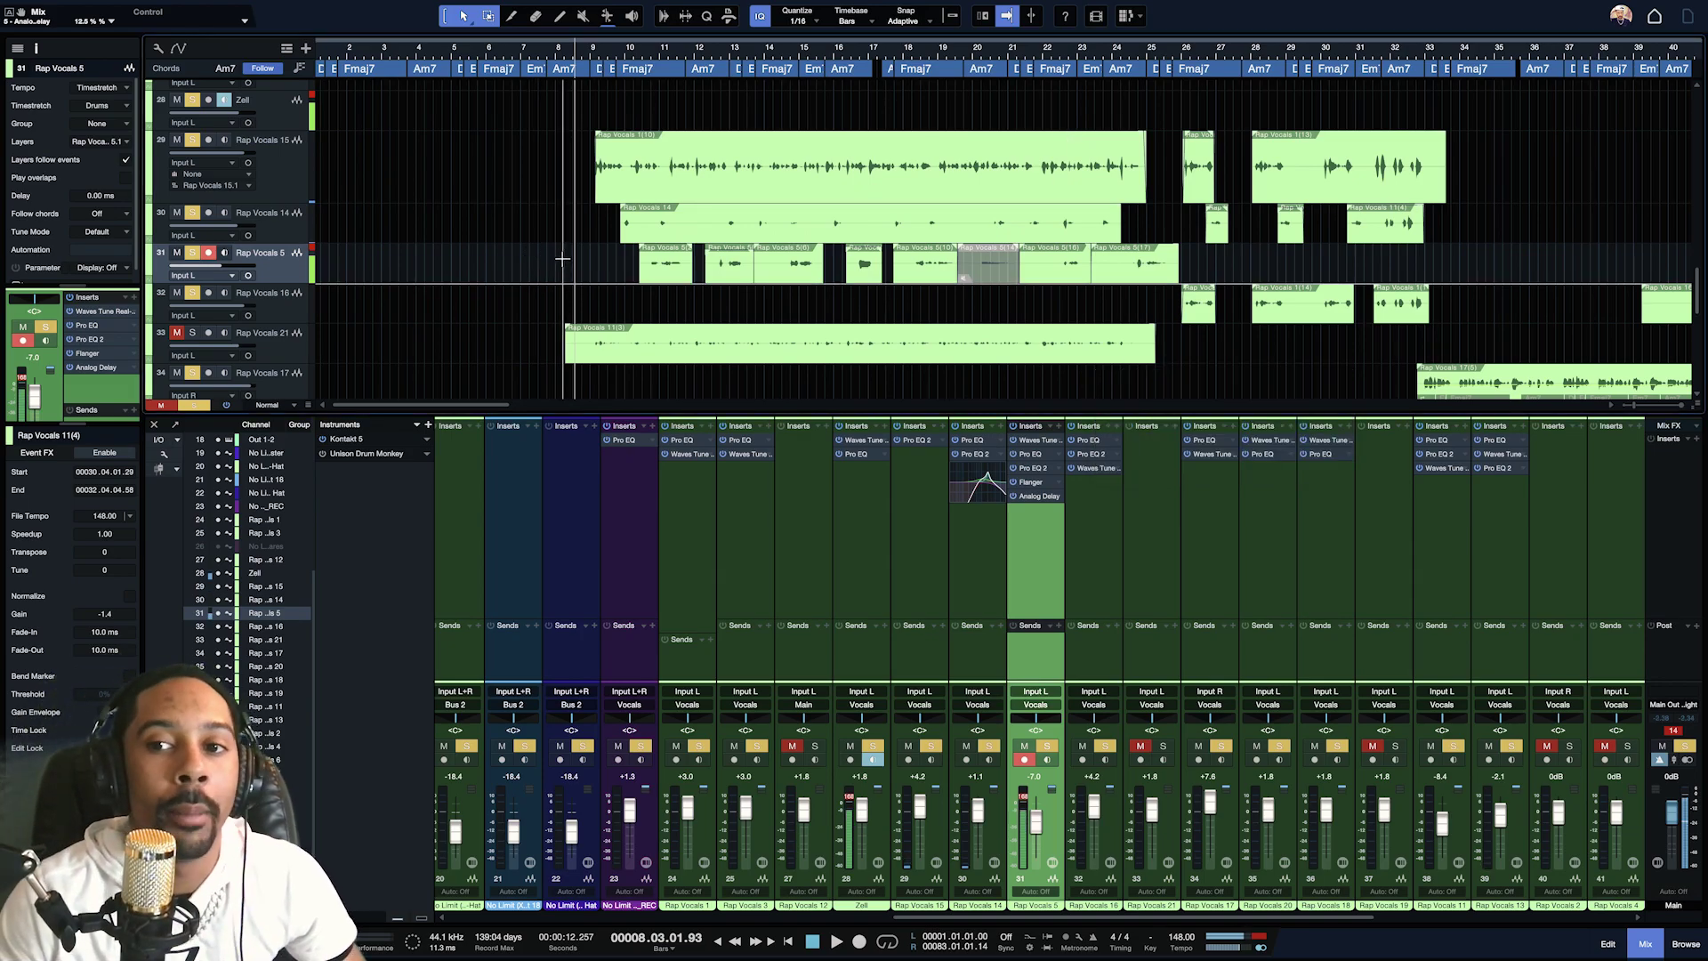
pyautogui.hscroll(5, 598, 262)
pyautogui.hscroll(3, 598, 261)
pyautogui.hscroll(3, 598, 263)
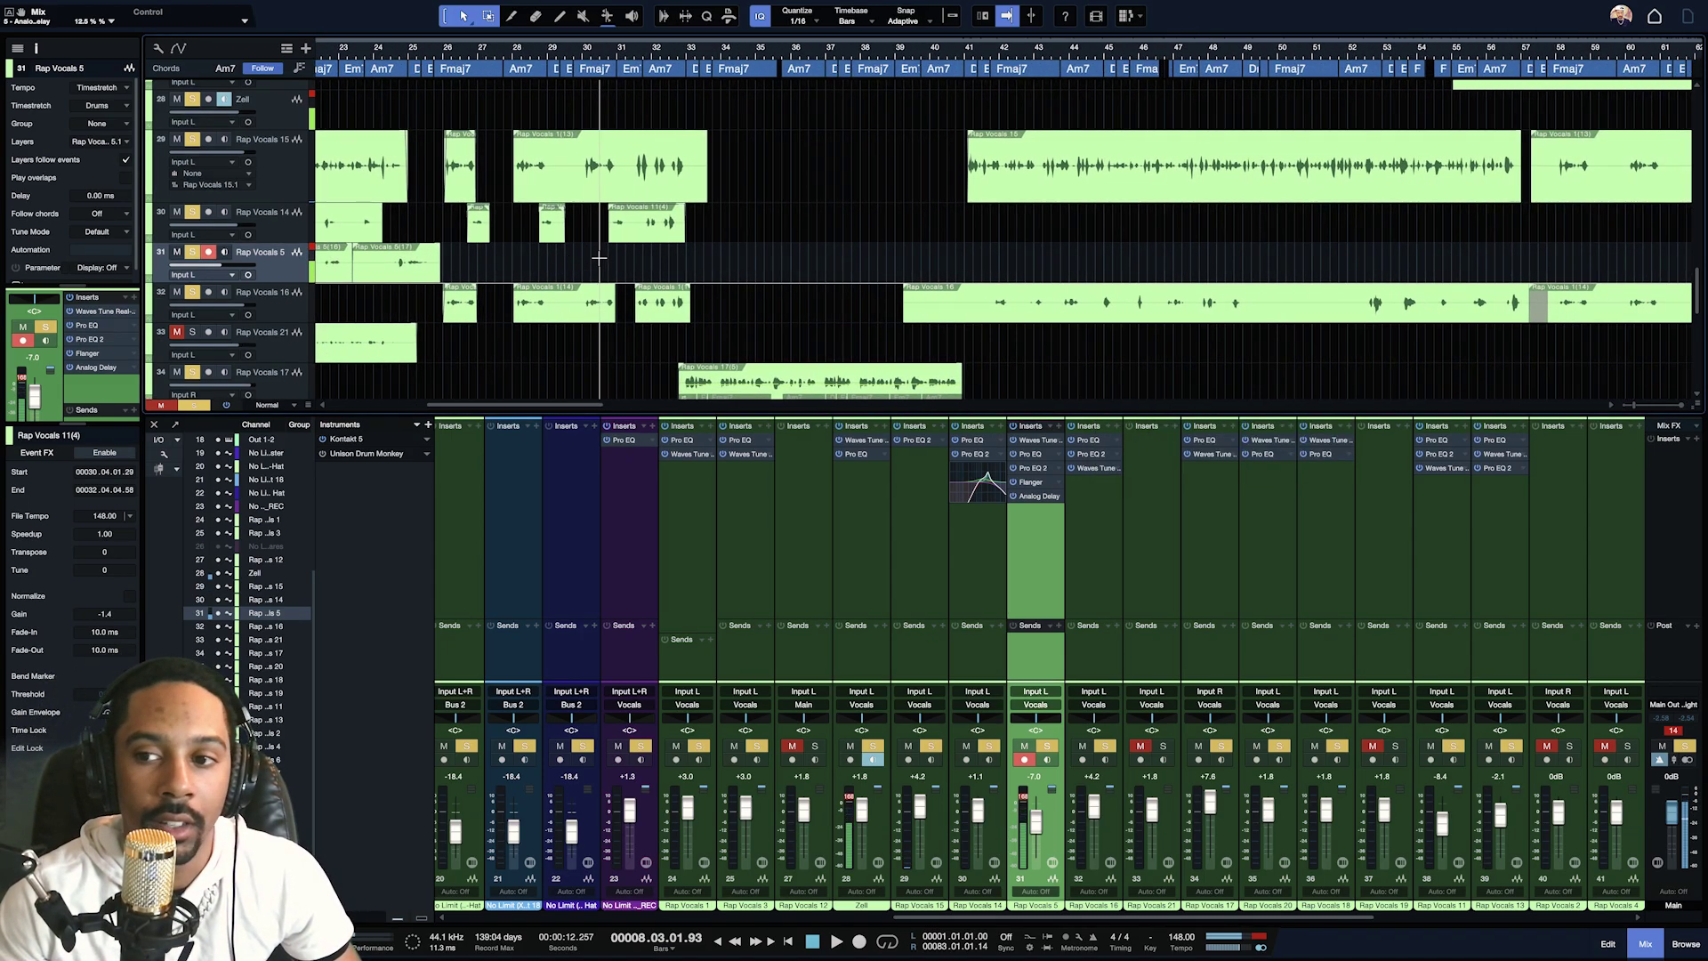
pyautogui.scroll(-3, 599, 262)
pyautogui.hscroll(5, 797, 529)
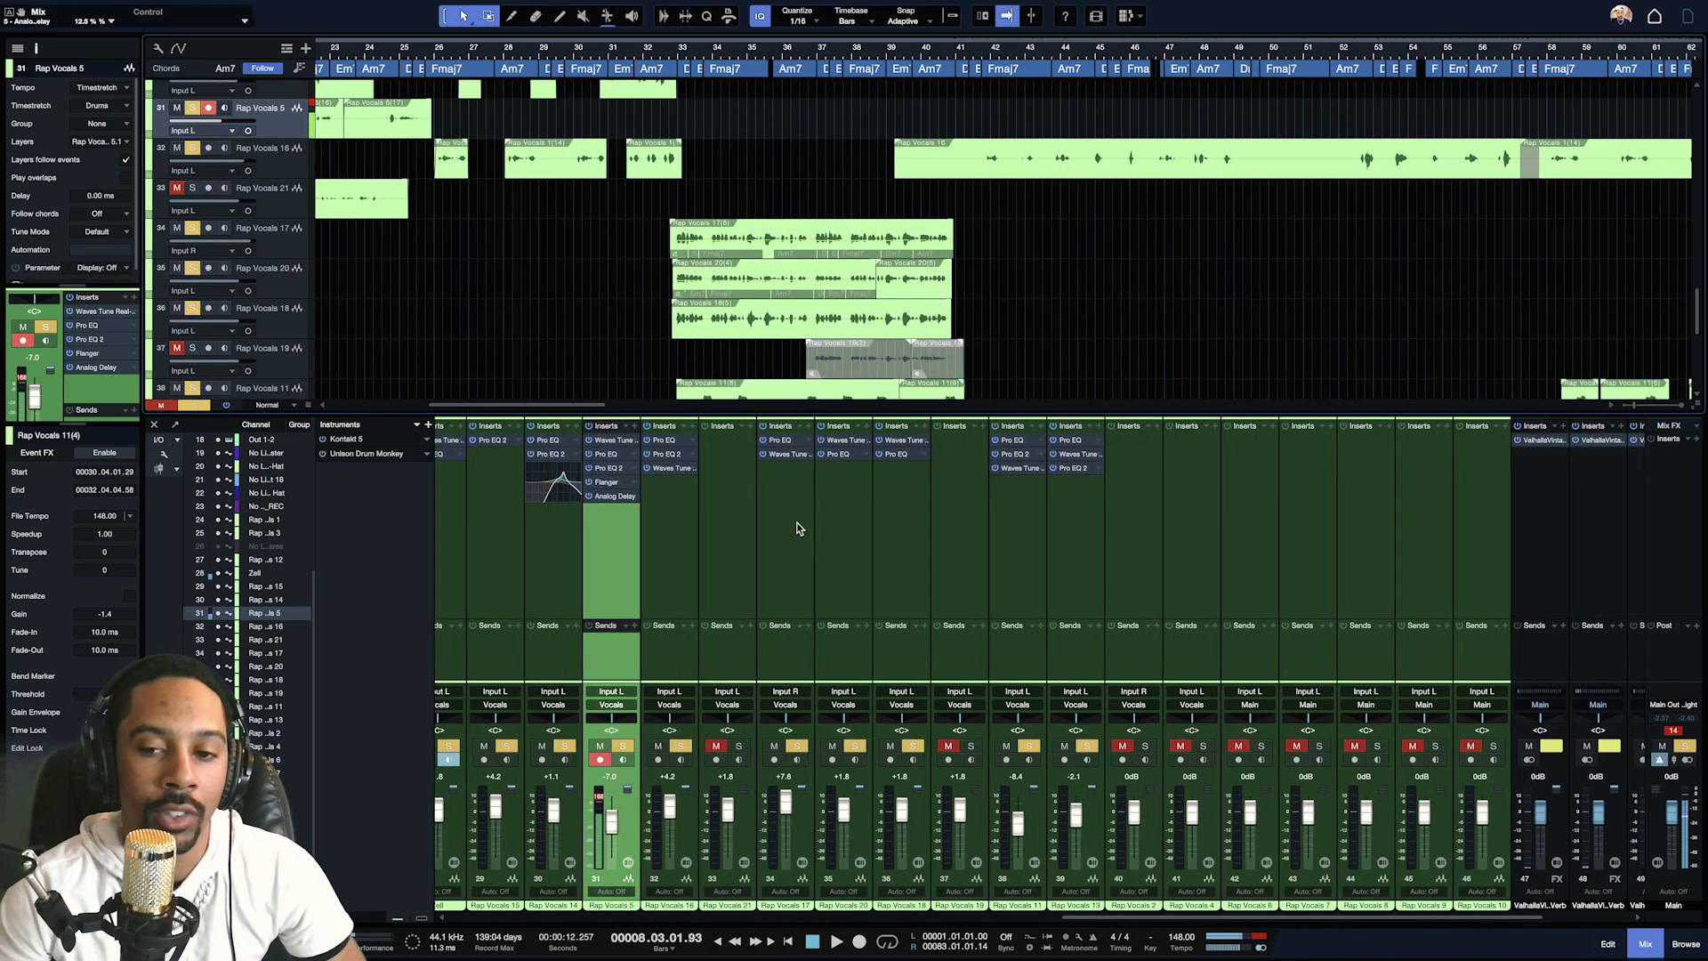
pyautogui.hscroll(3, 797, 529)
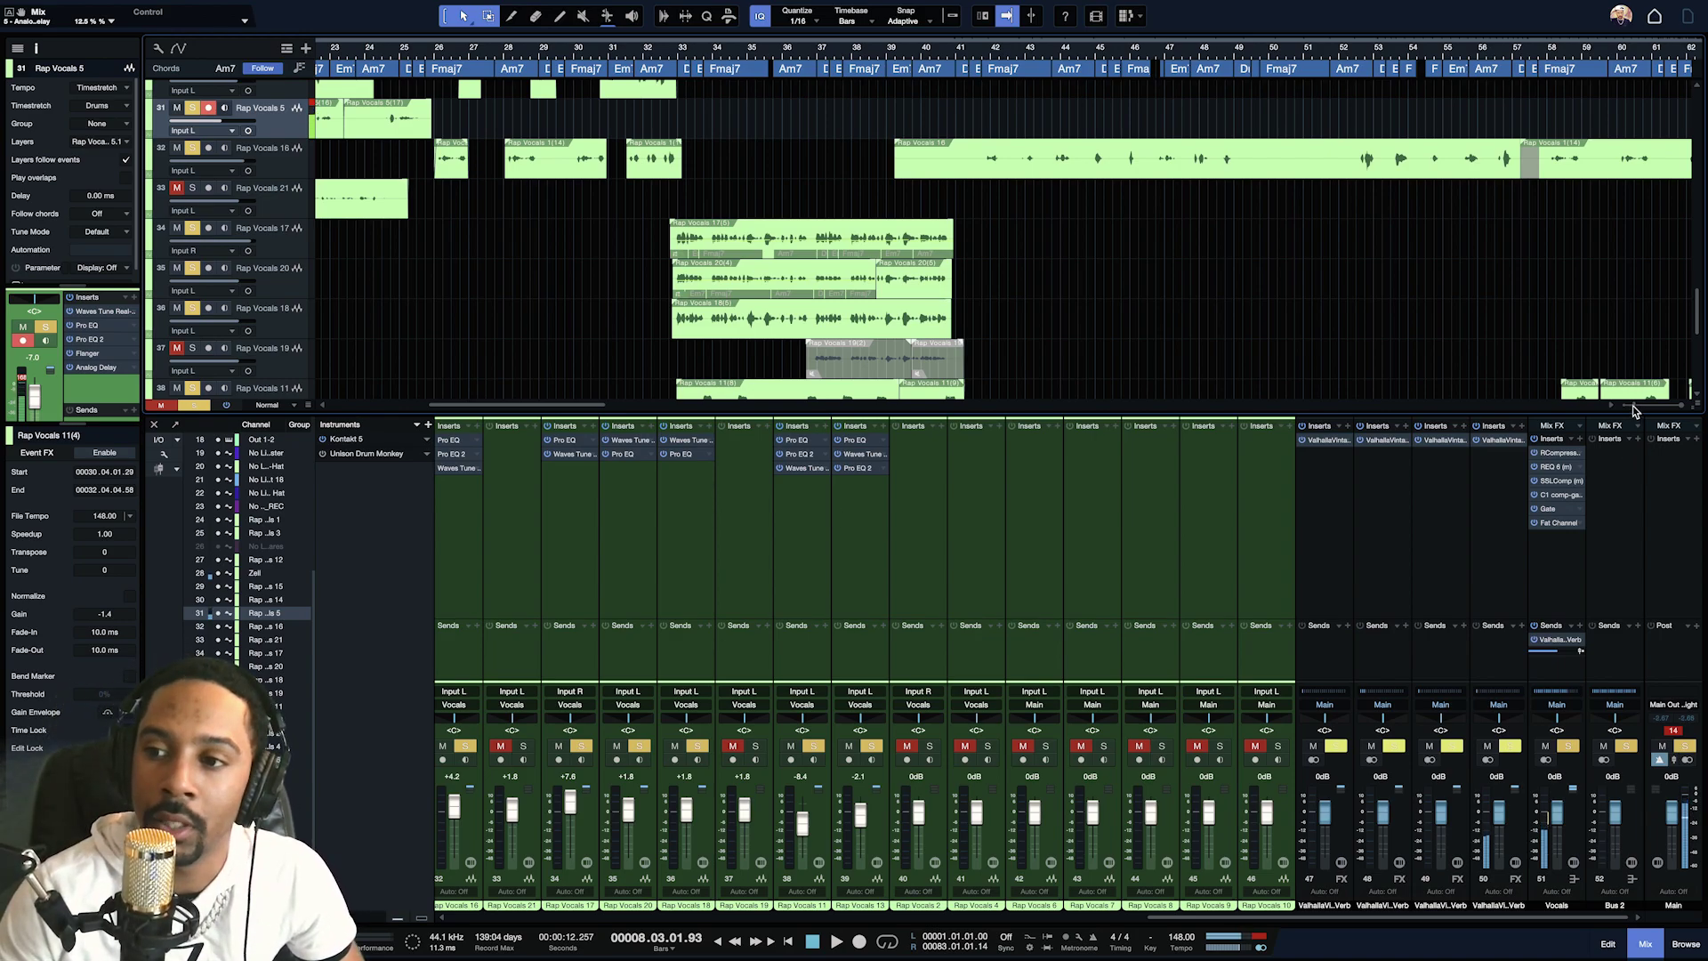
# Zoom the arrangement out to show the whole song.
pyautogui.moveTo(1633, 411); pyautogui.dragTo(1630, 411)
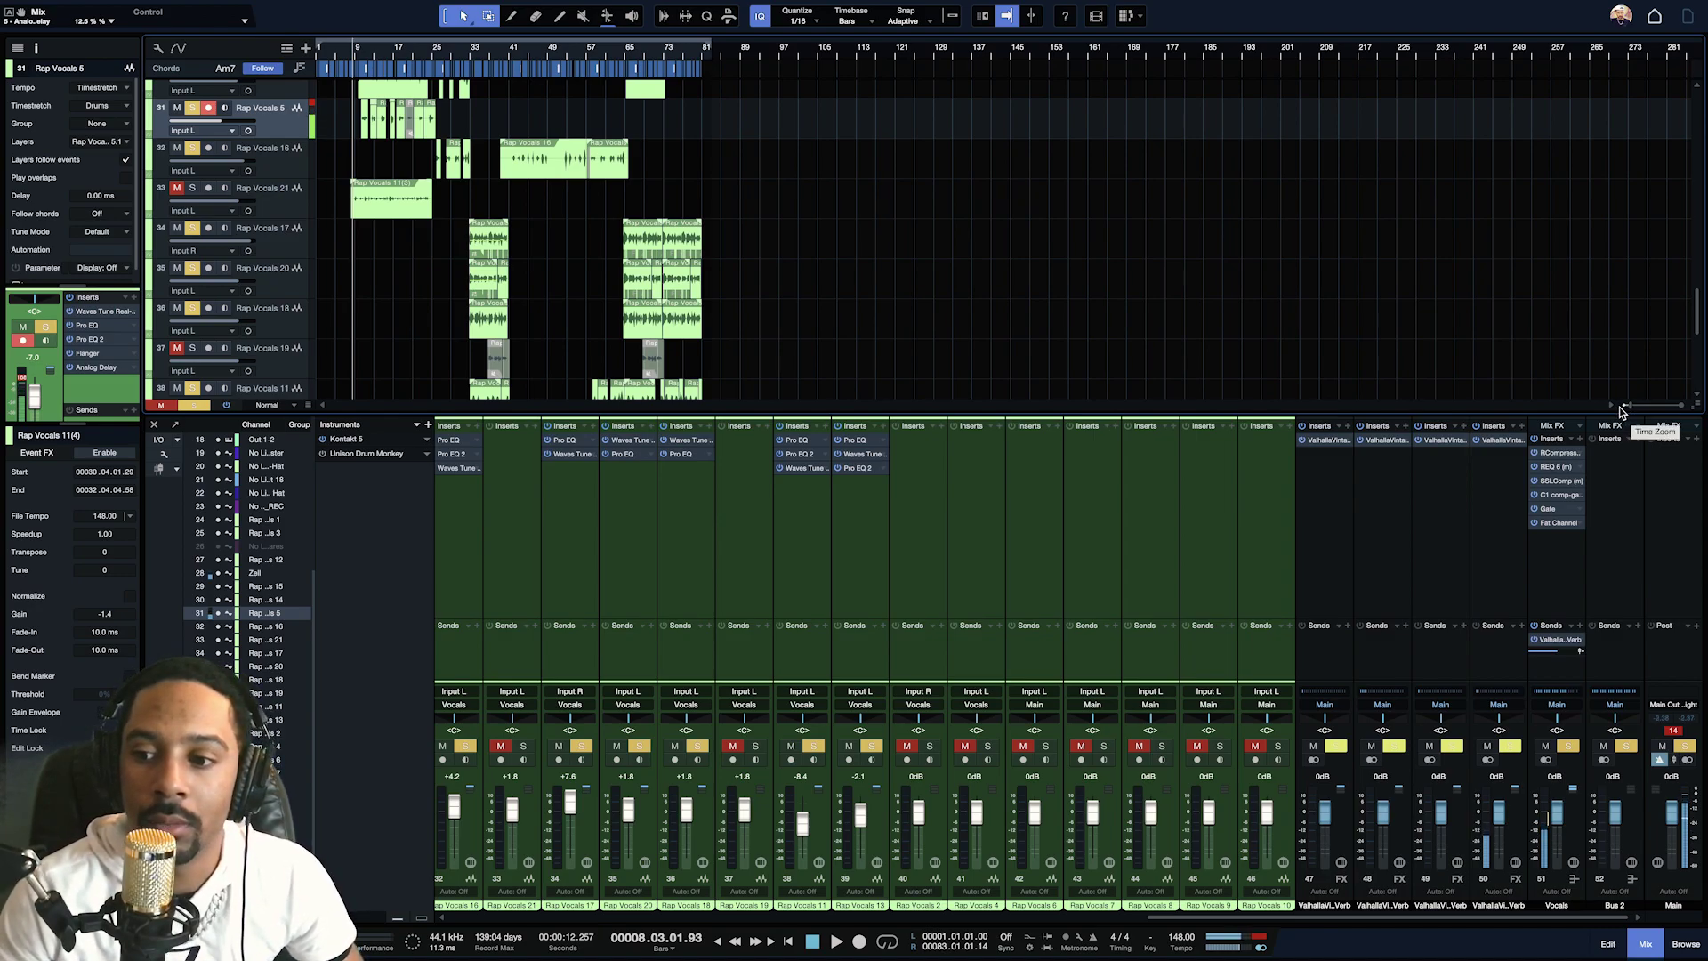
# Cancel storing the vocal bus FX chain, then load the TrealX chain from Vocals.
pyautogui.click(1575, 445)
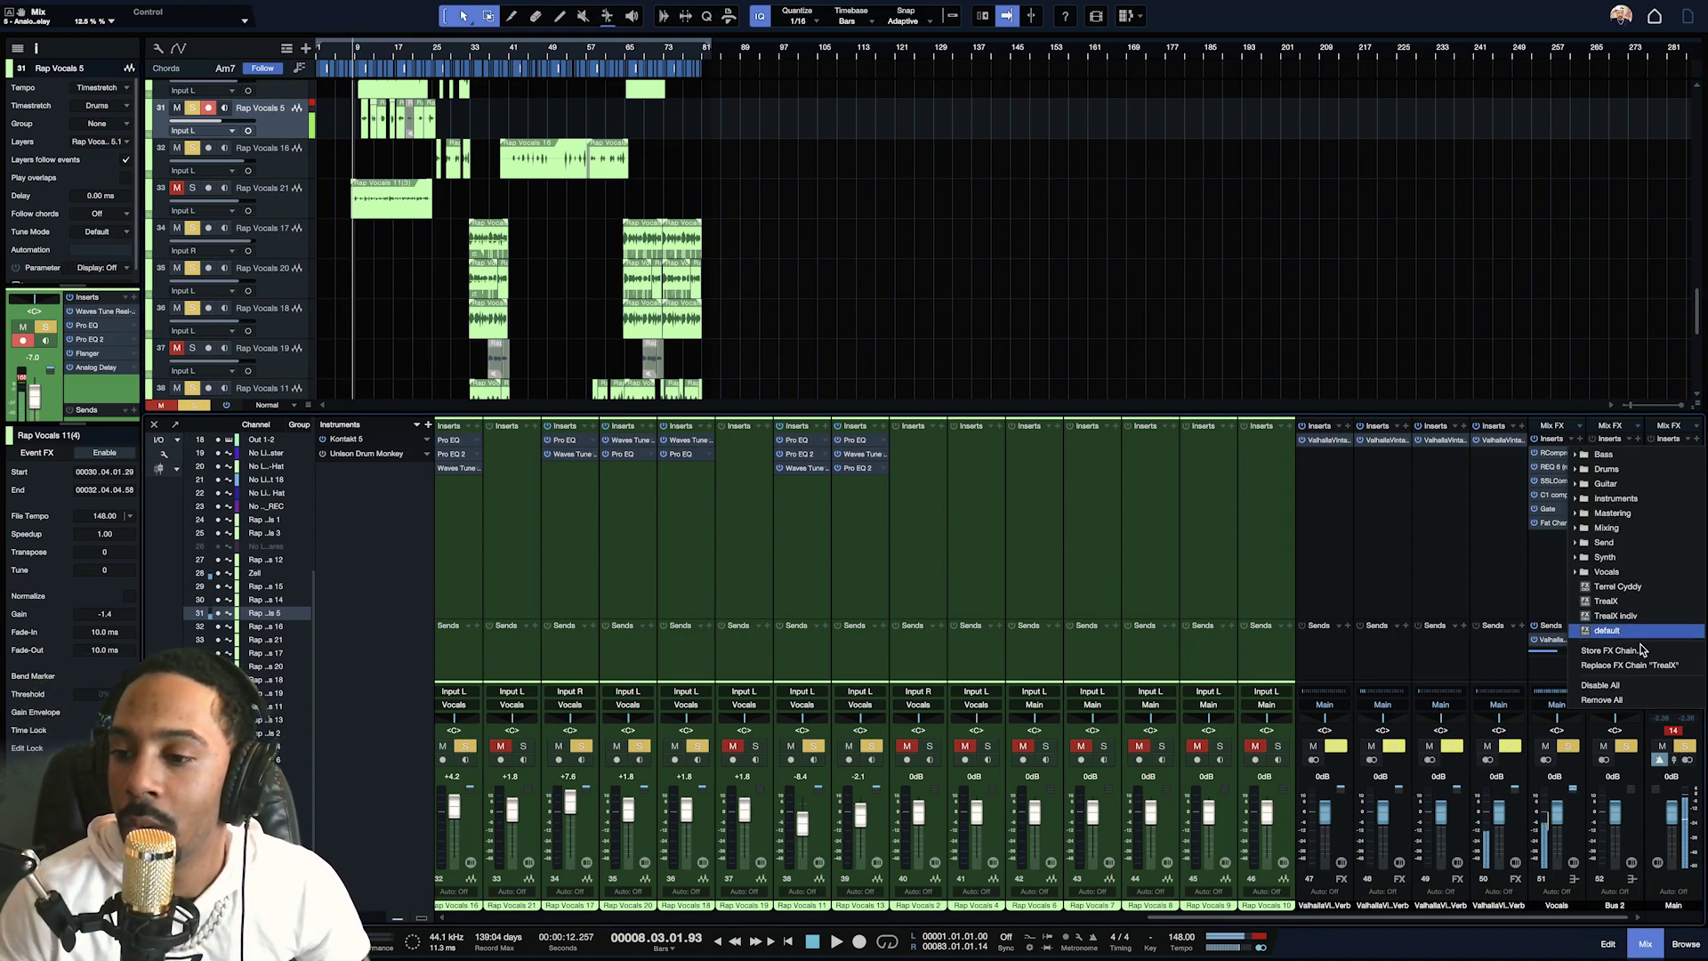
pyautogui.click(1635, 651)
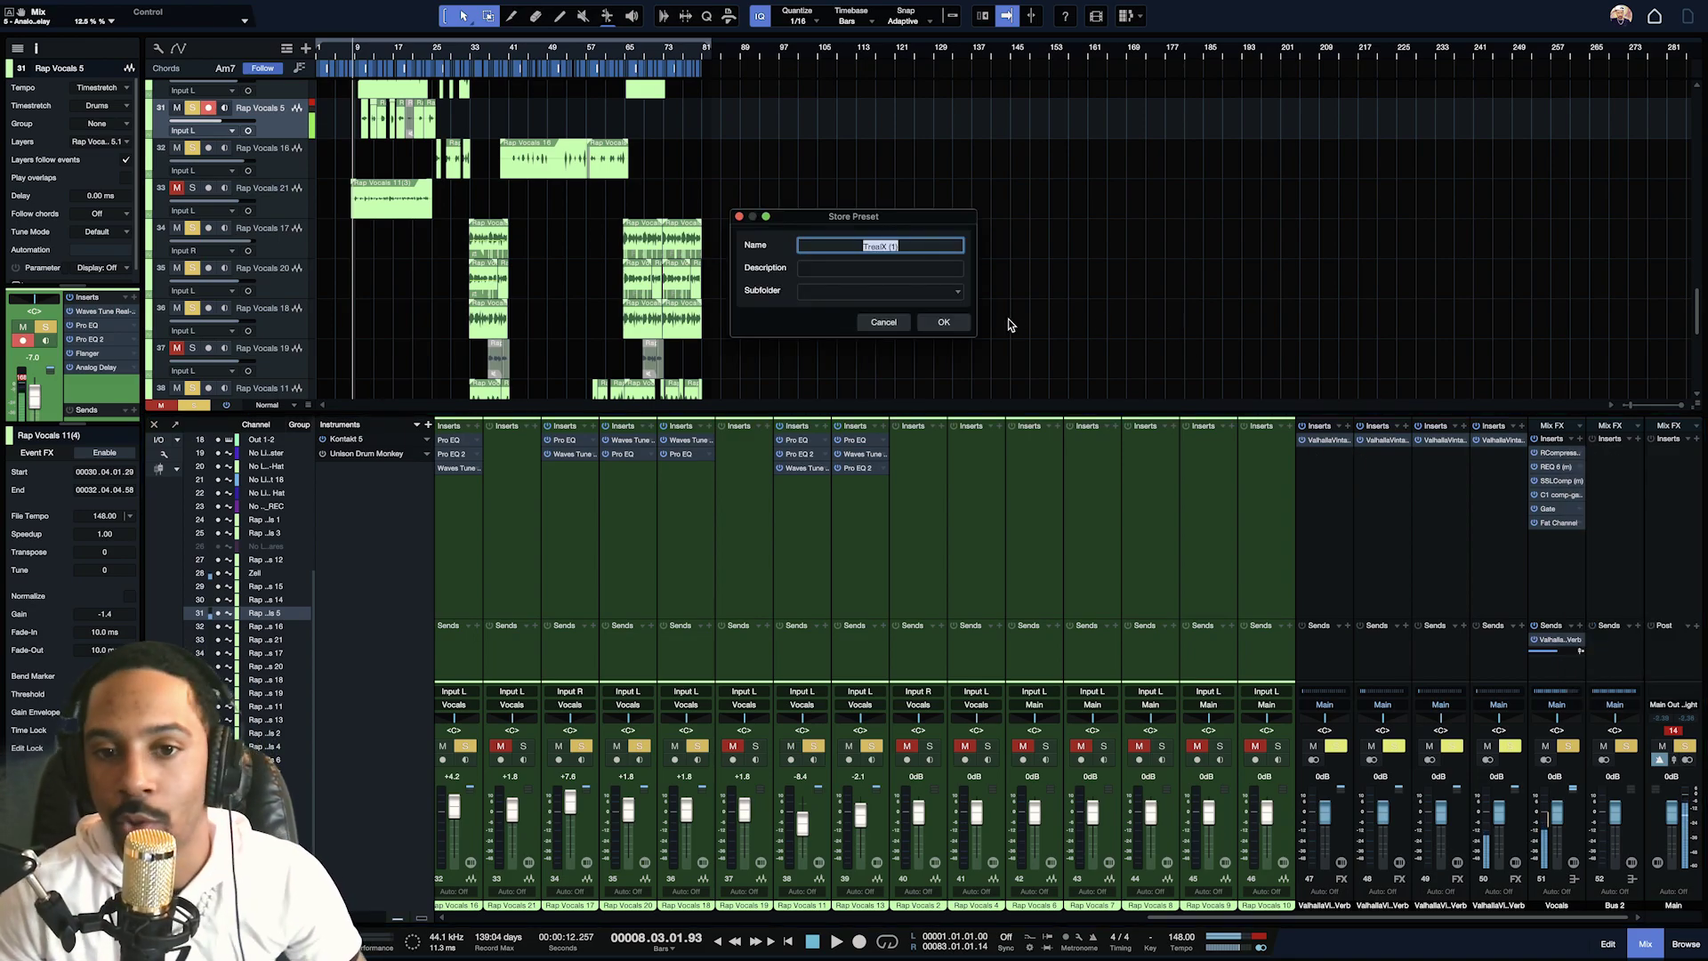
pyautogui.click(884, 322)
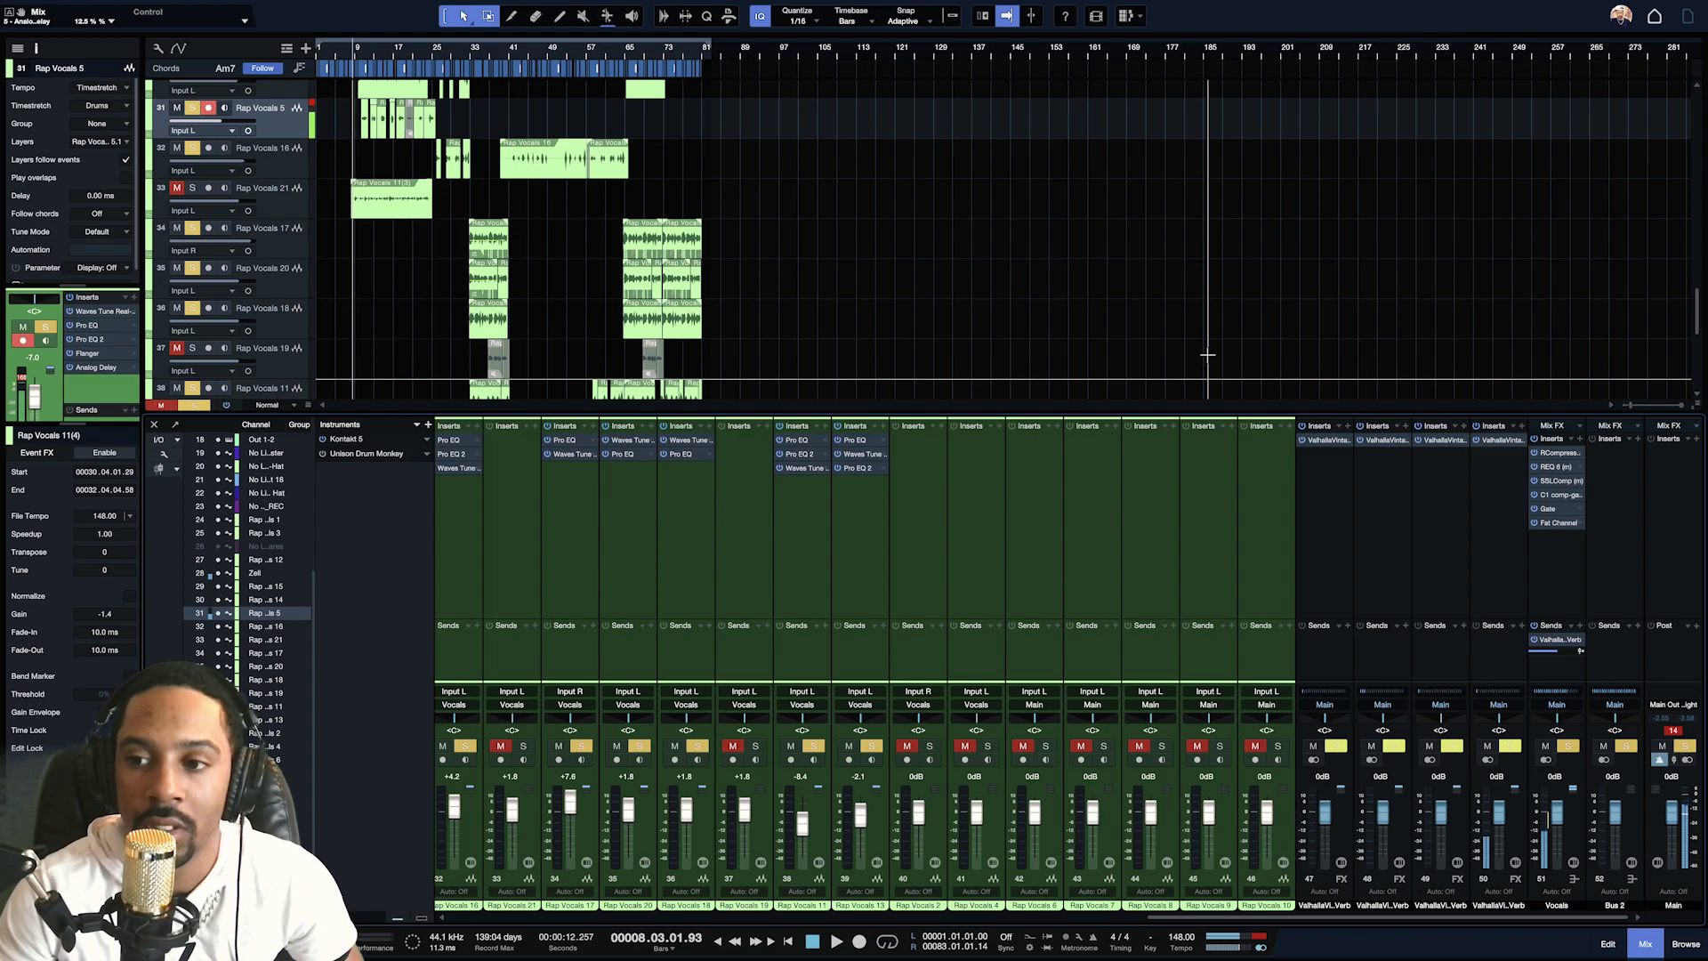
pyautogui.click(1575, 444)
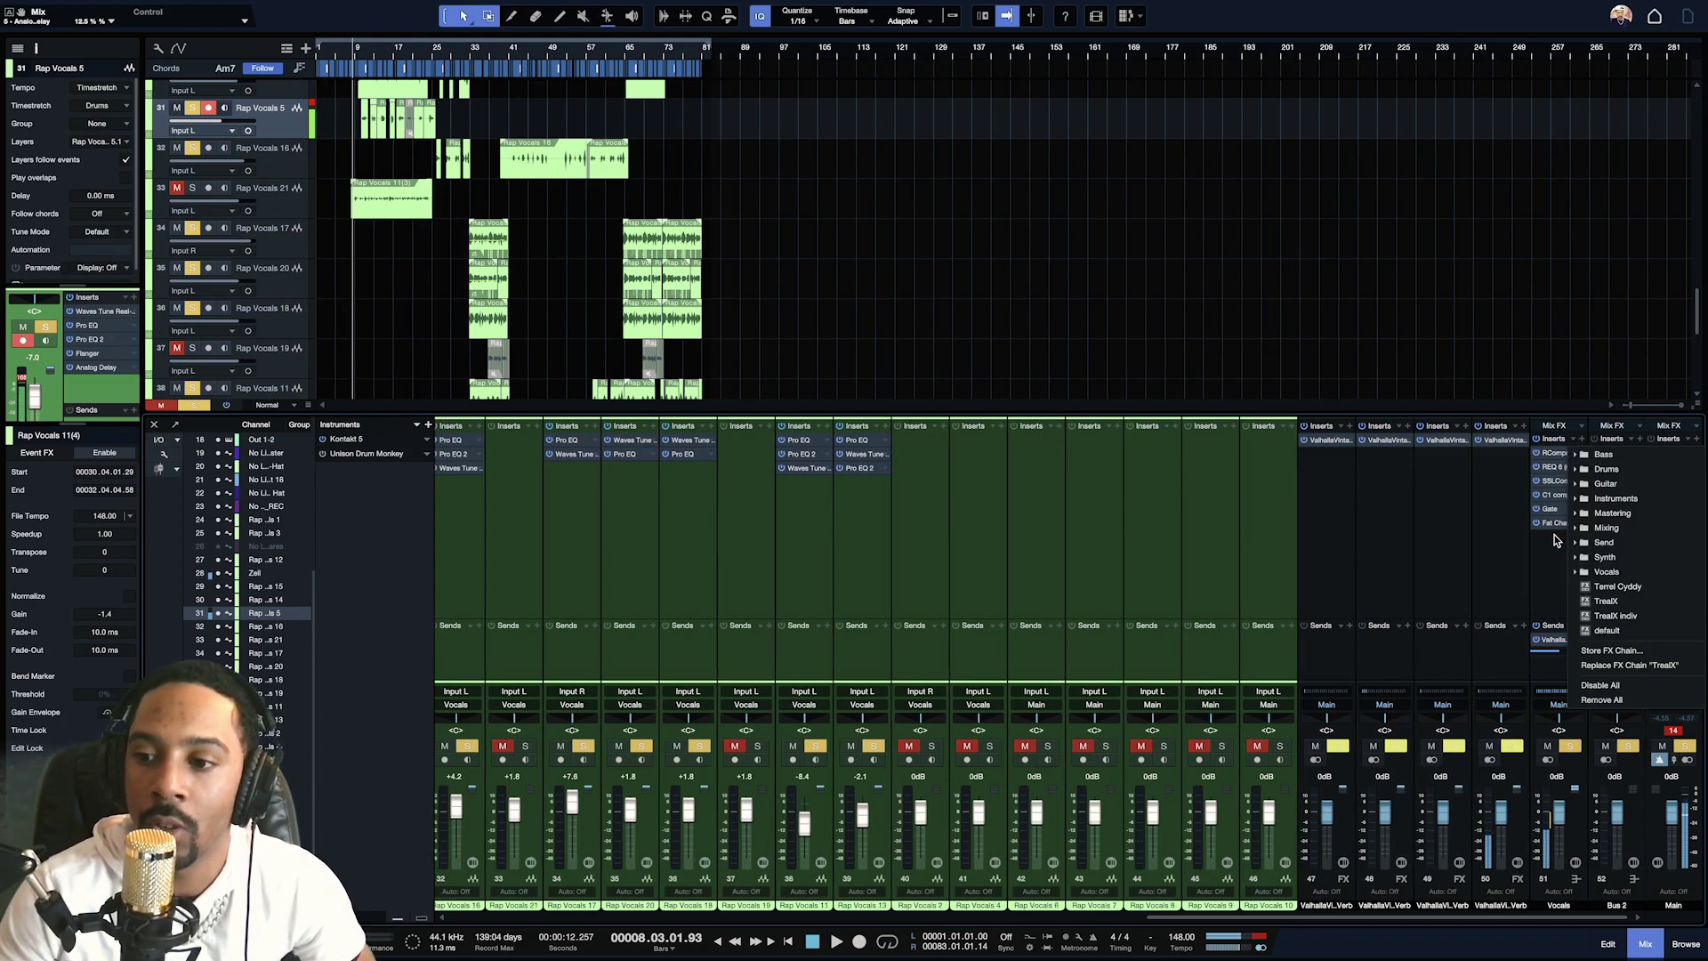
pyautogui.click(1619, 603)
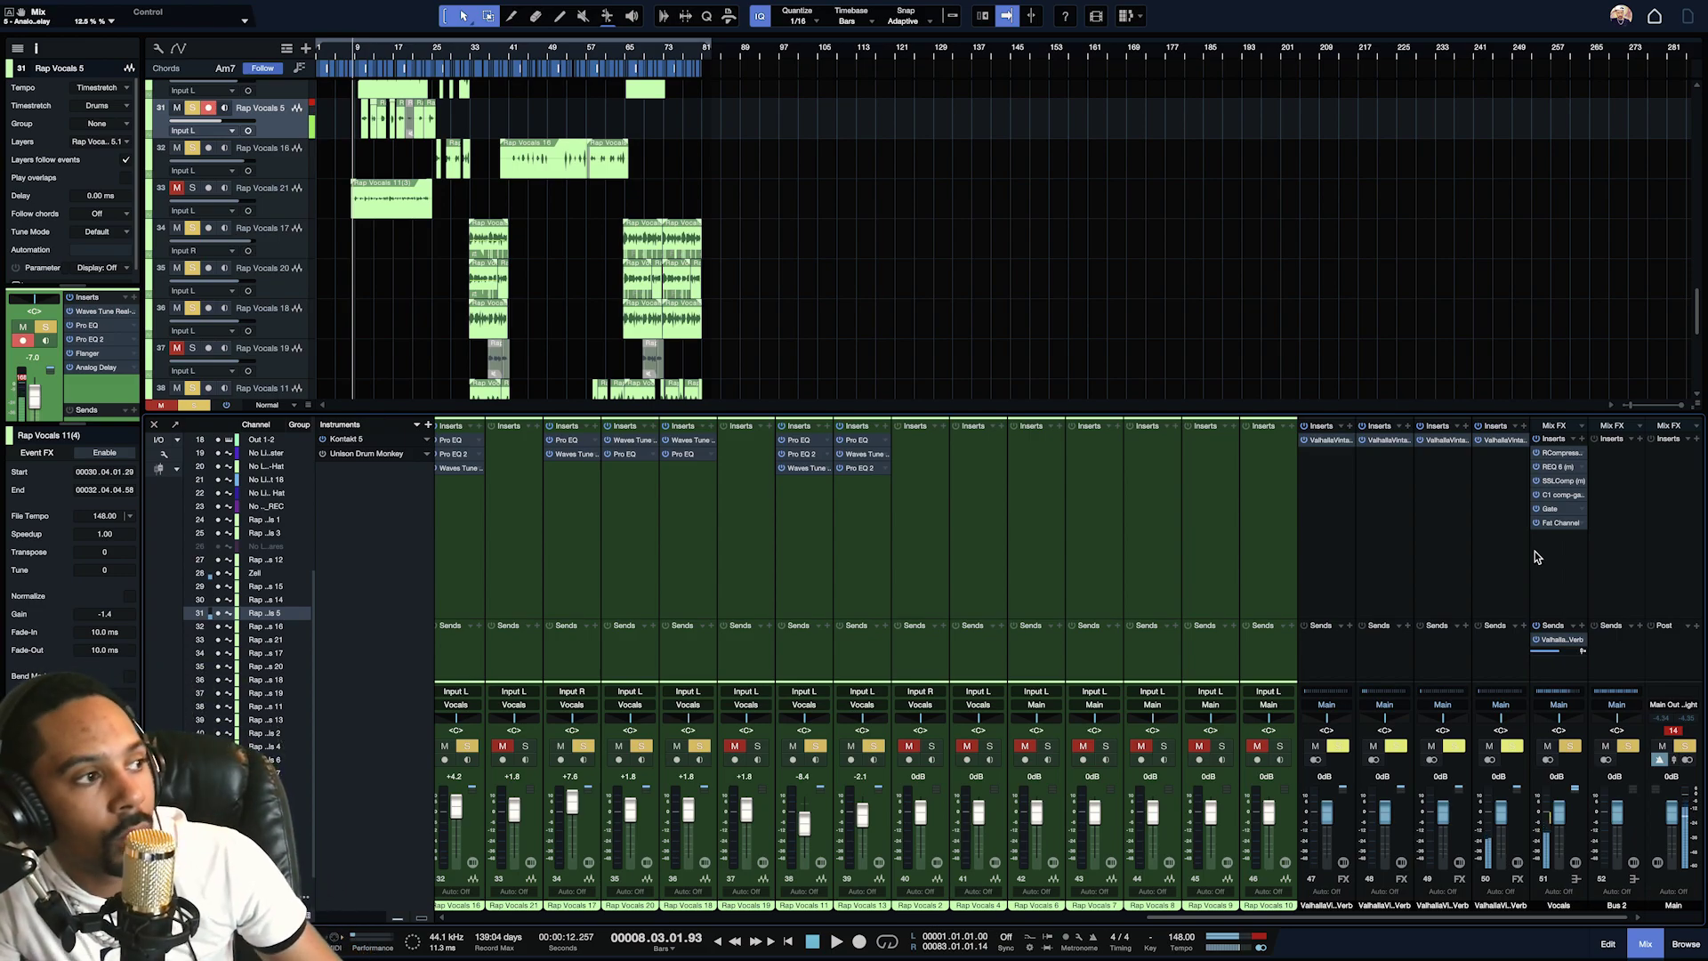